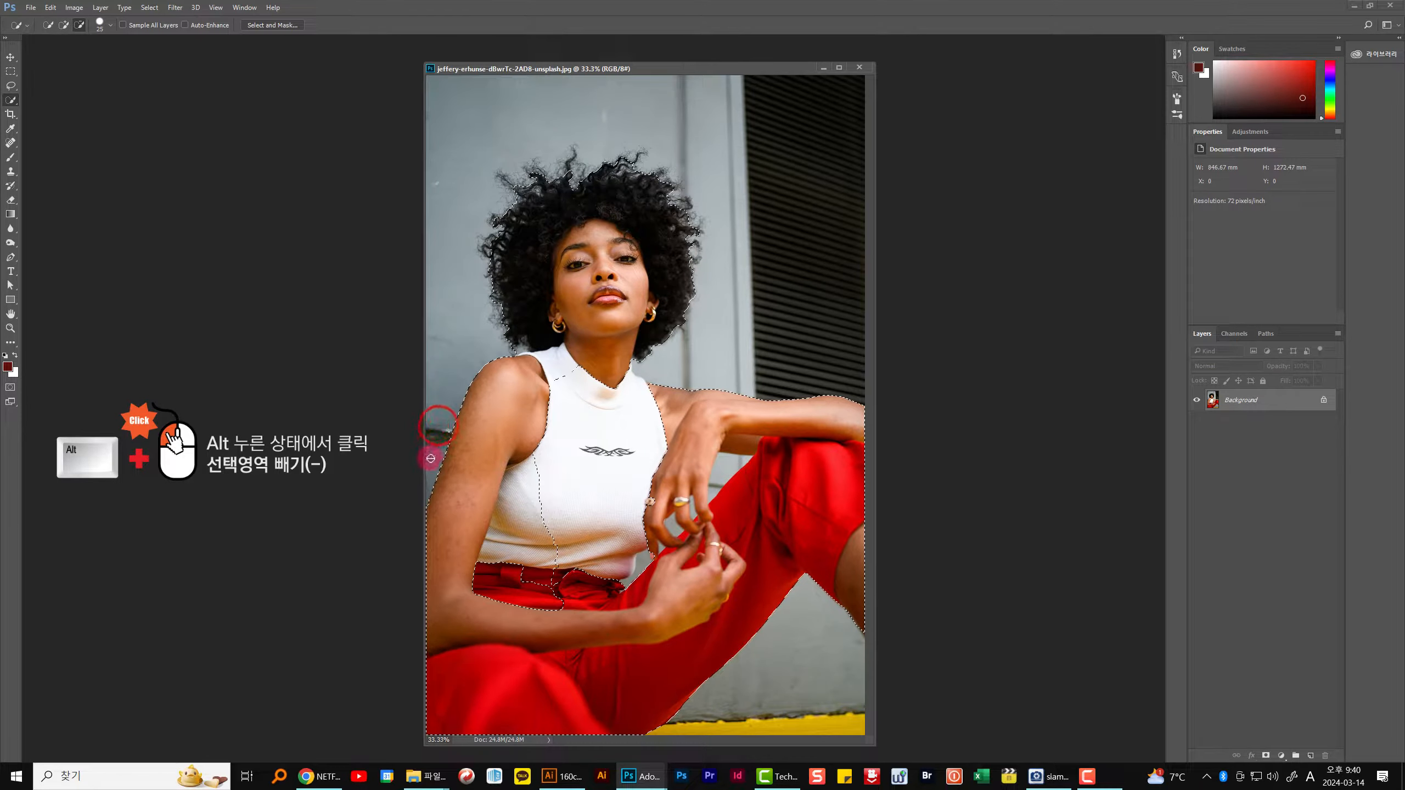
Add the missed part of the white top to the selection and subtract the background gap between the arm and raised knee.
click(568, 462)
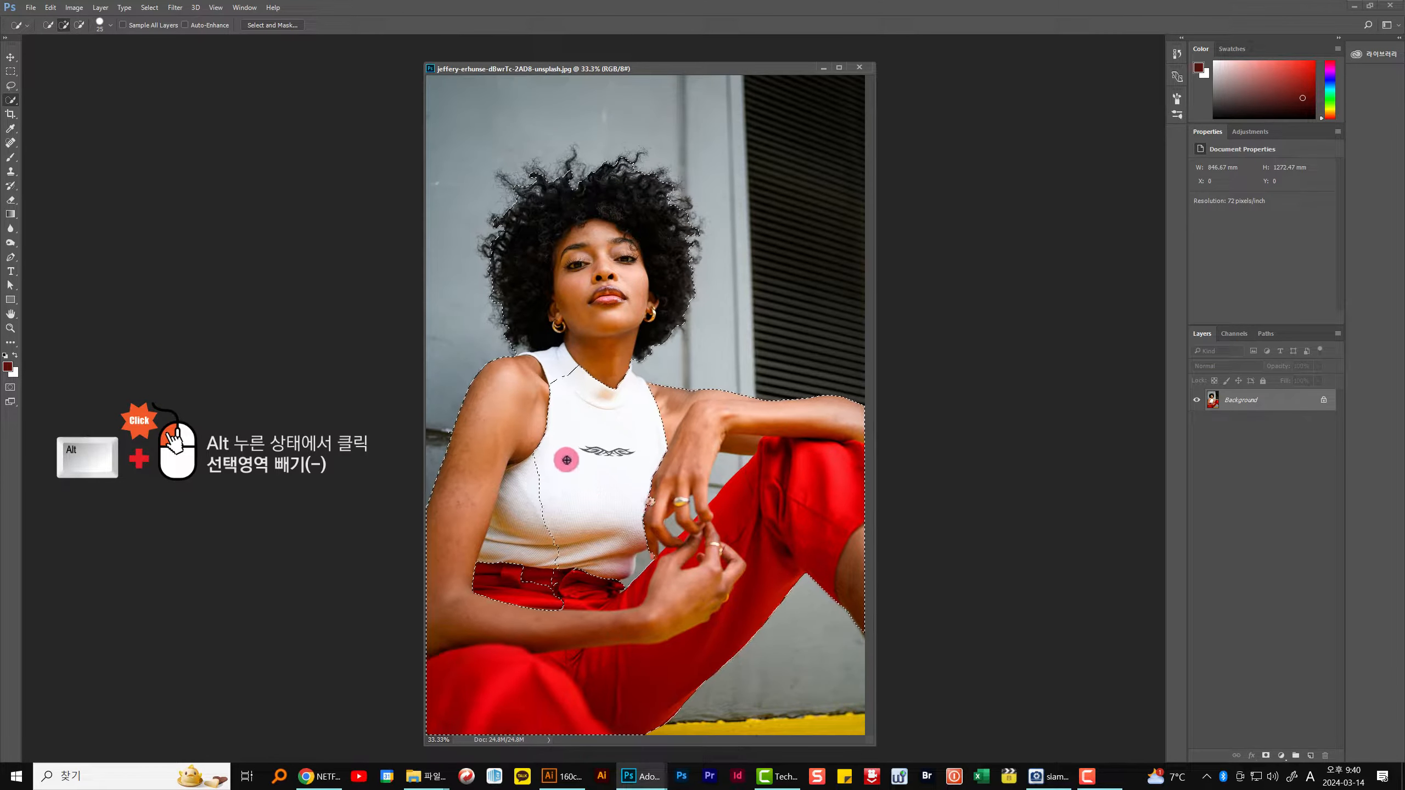
drag(561, 456, 543, 434)
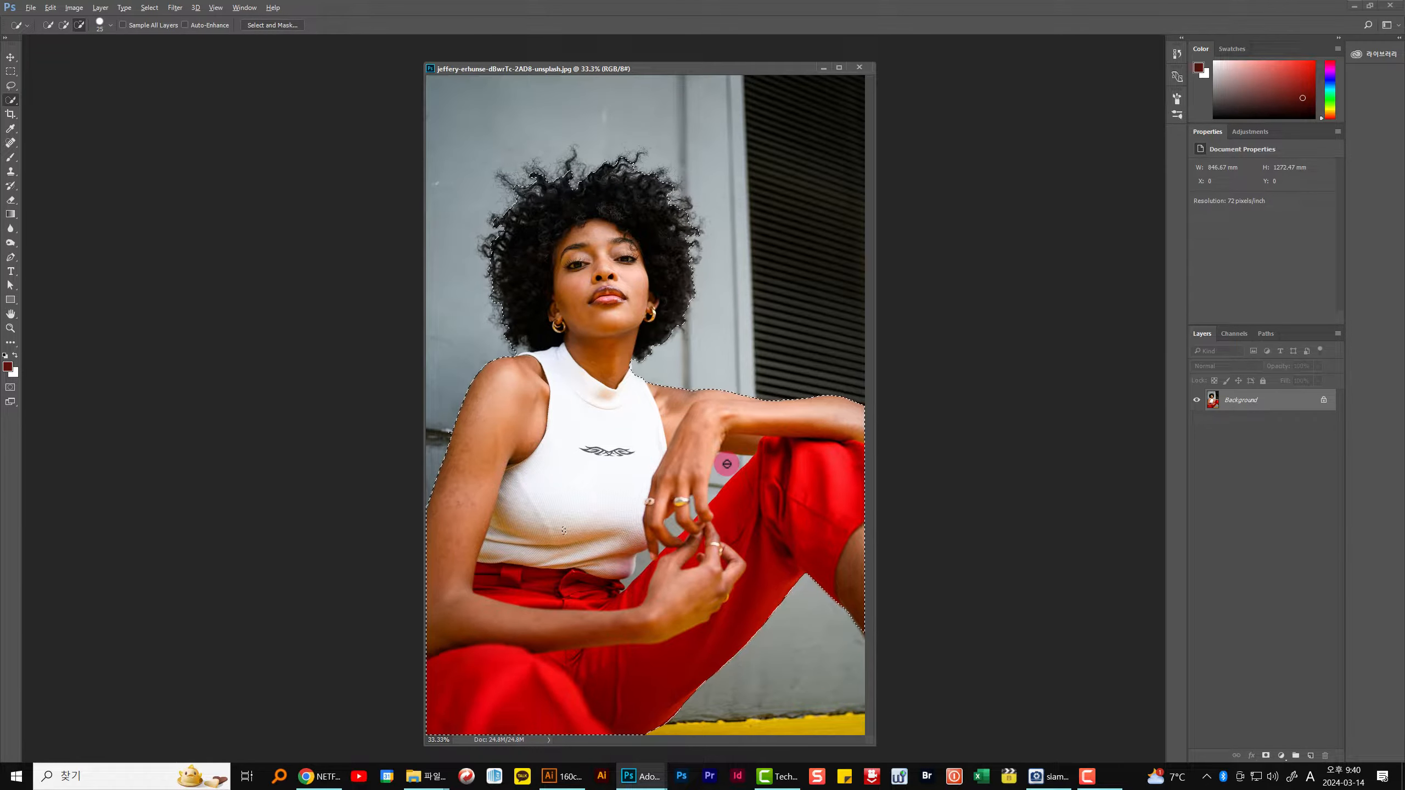
alt+click(727, 464)
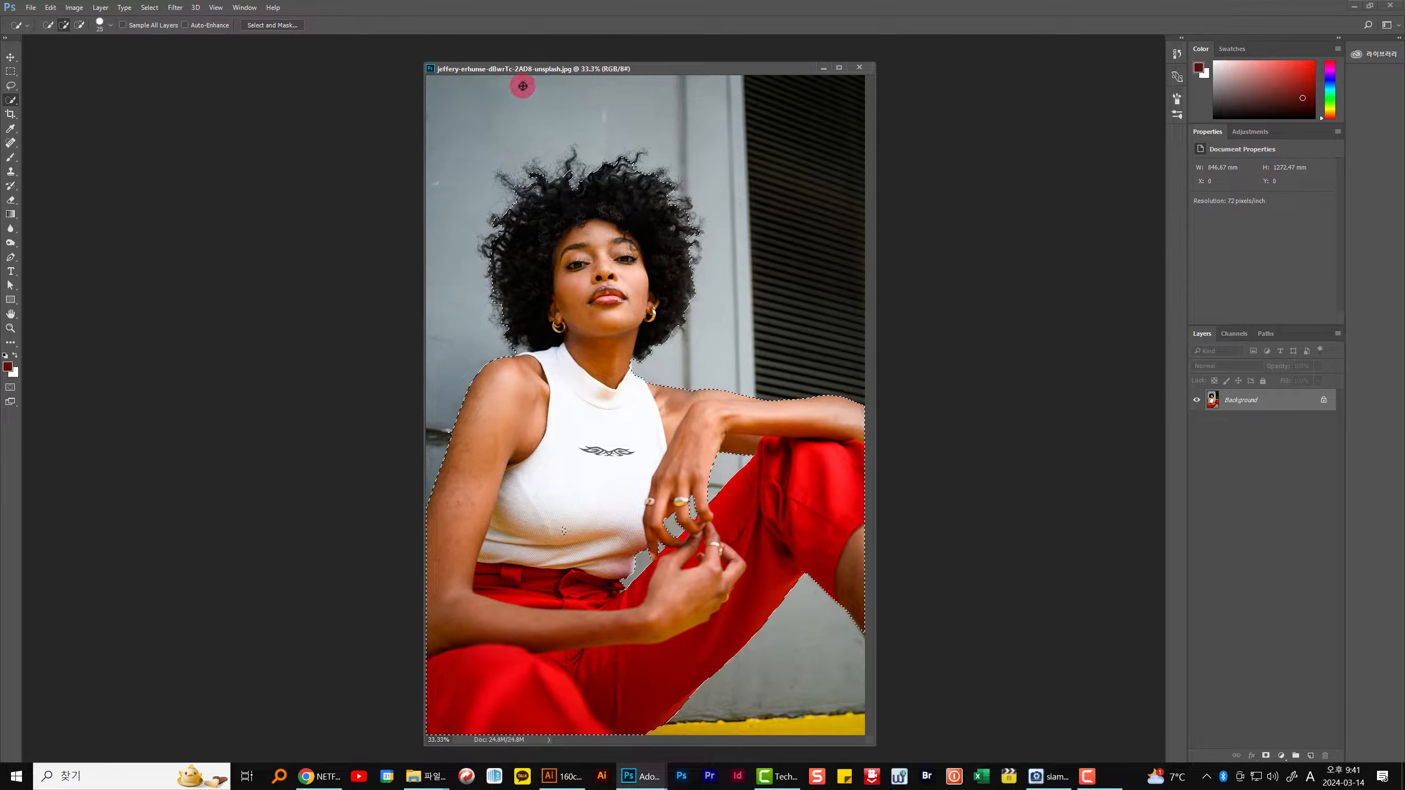
Refine the curly hair edges in Select and Mask and output with Decontaminate Colors to a new layer with layer mask.
click(287, 25)
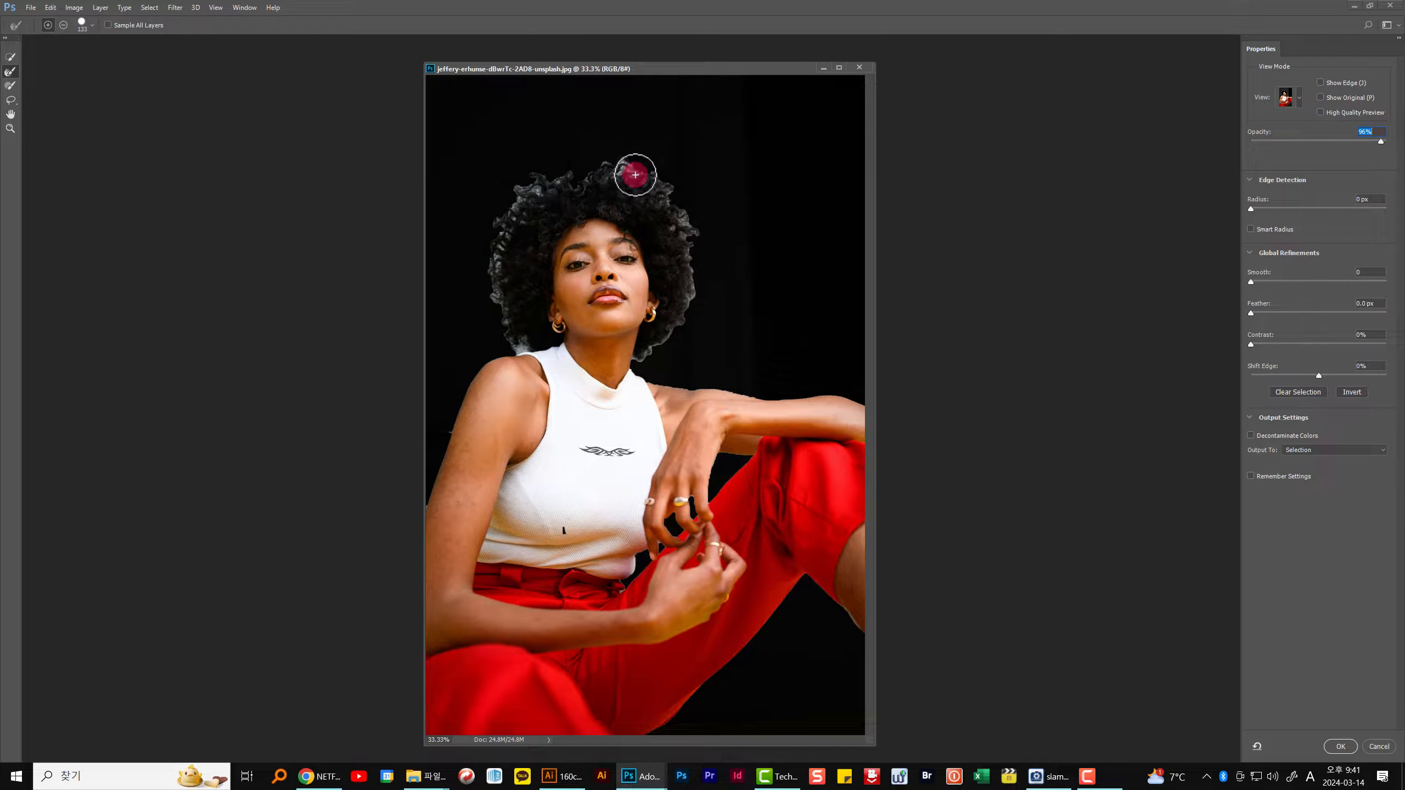
mouse_move(519, 195)
mouse_down()
mouse_move(642, 173)
mouse_move(619, 164)
mouse_move(656, 177)
mouse_move(688, 223)
mouse_up()
mouse_move(506, 230)
mouse_down()
mouse_move(493, 280)
mouse_move(514, 213)
mouse_move(494, 305)
mouse_move(482, 291)
mouse_move(507, 289)
mouse_move(512, 346)
mouse_move(526, 343)
mouse_move(485, 304)
mouse_move(507, 296)
mouse_move(500, 225)
mouse_move(675, 216)
mouse_move(680, 244)
mouse_move(682, 223)
mouse_move(691, 237)
mouse_move(686, 303)
mouse_move(647, 363)
mouse_move(529, 347)
mouse_move(502, 274)
mouse_move(506, 237)
mouse_move(551, 182)
mouse_move(520, 209)
mouse_move(567, 177)
mouse_move(608, 173)
mouse_move(530, 179)
mouse_move(622, 172)
mouse_move(650, 186)
mouse_move(629, 174)
mouse_move(688, 234)
mouse_move(683, 308)
mouse_move(652, 346)
mouse_move(508, 327)
mouse_move(496, 251)
mouse_move(543, 195)
mouse_up()
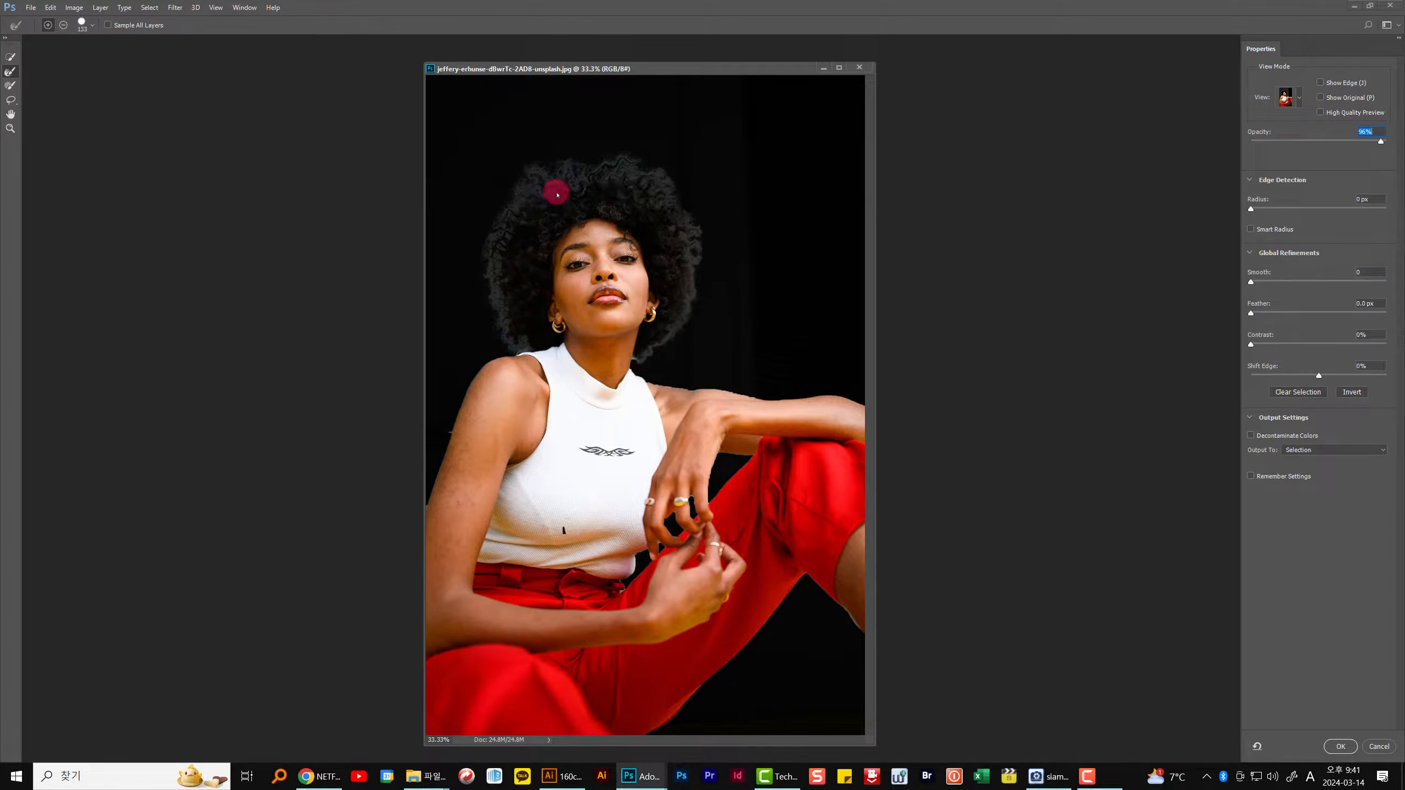
mouse_move(578, 199)
mouse_down()
mouse_move(531, 190)
mouse_move(532, 175)
mouse_move(623, 172)
mouse_move(657, 196)
mouse_move(606, 183)
mouse_move(531, 199)
mouse_move(559, 183)
mouse_move(527, 188)
mouse_move(544, 172)
mouse_move(562, 174)
mouse_move(510, 228)
mouse_move(494, 279)
mouse_move(489, 254)
mouse_move(513, 245)
mouse_move(678, 221)
mouse_move(685, 237)
mouse_move(632, 179)
mouse_move(550, 180)
mouse_move(530, 202)
mouse_move(516, 335)
mouse_move(647, 350)
mouse_move(520, 339)
mouse_up()
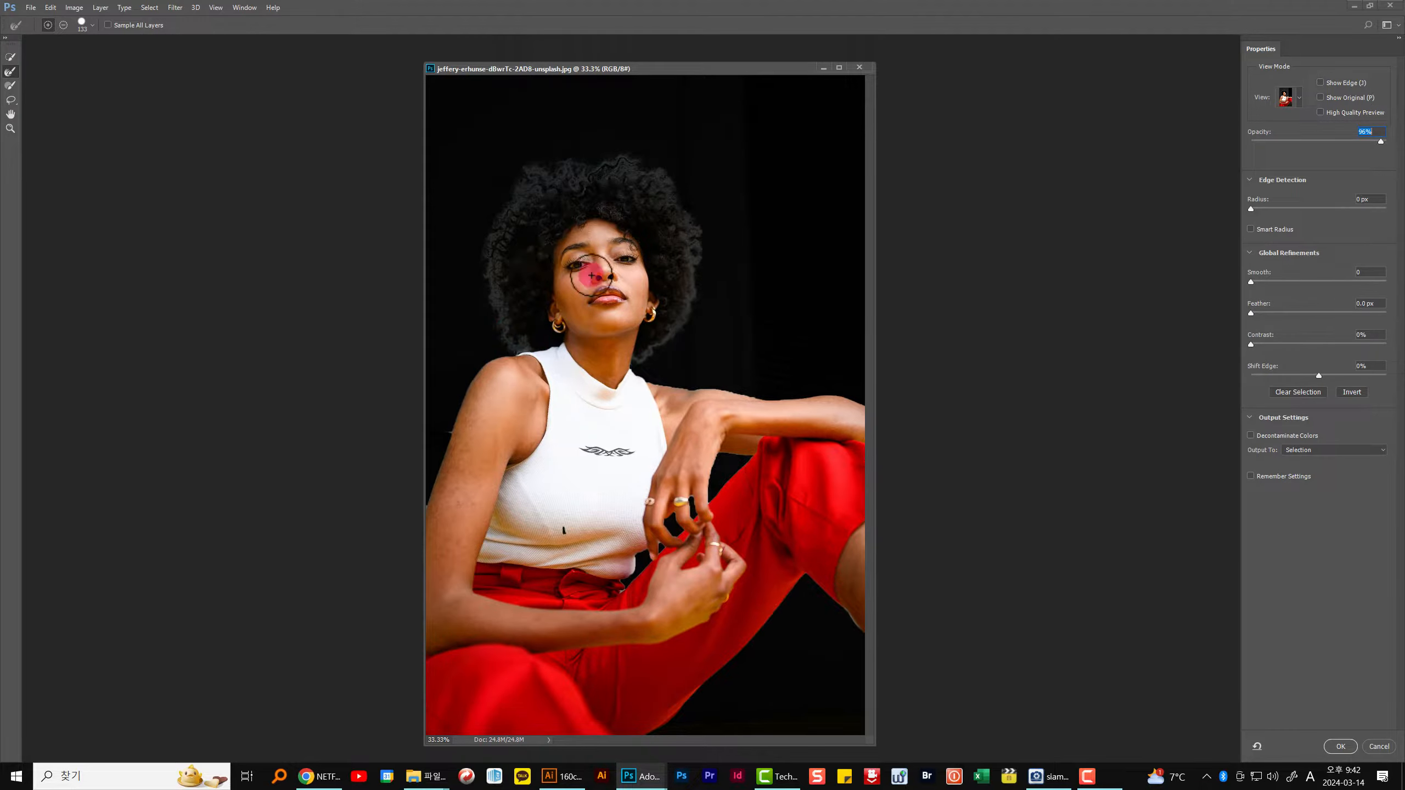
click(684, 288)
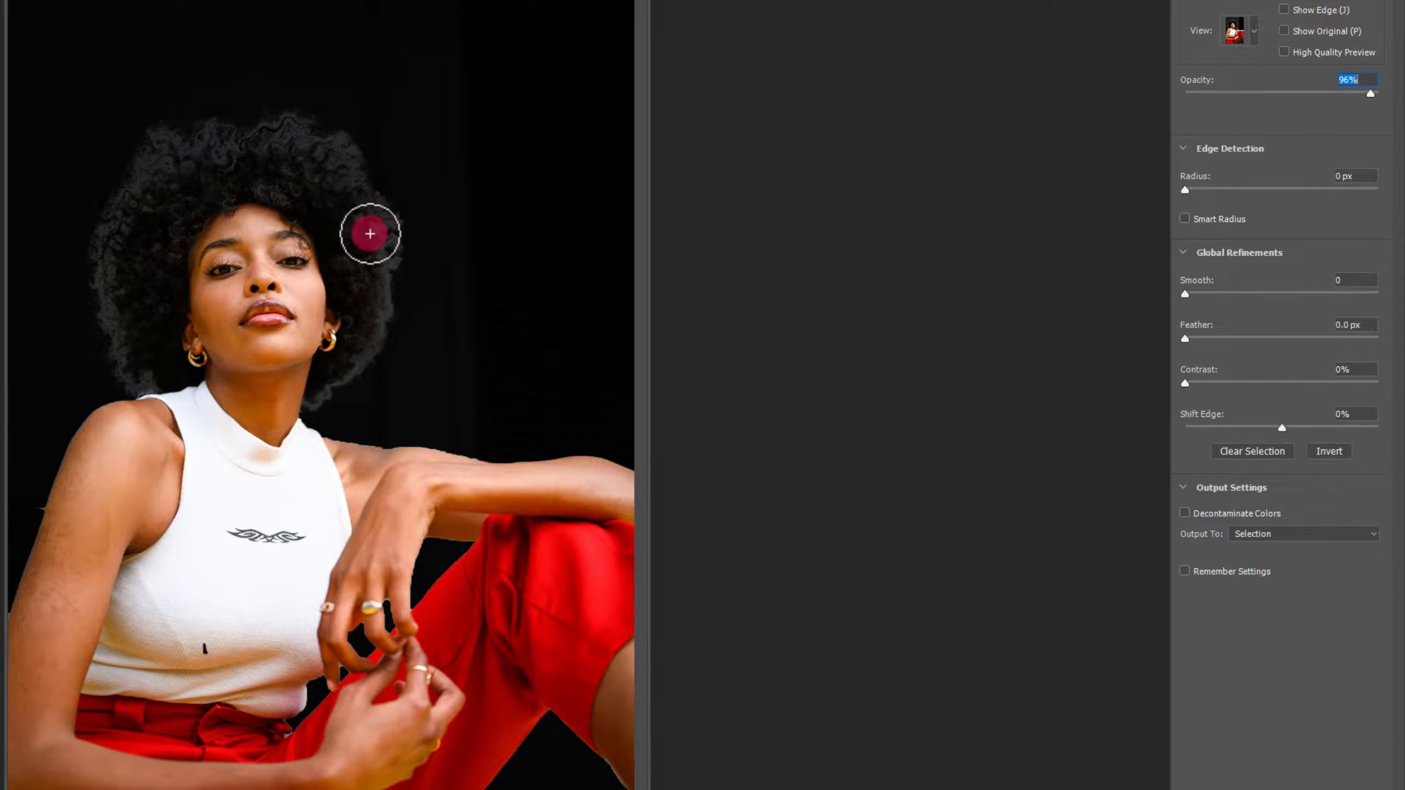
mouse_move(392, 226)
mouse_down()
mouse_move(390, 269)
mouse_move(356, 259)
mouse_move(364, 163)
mouse_up()
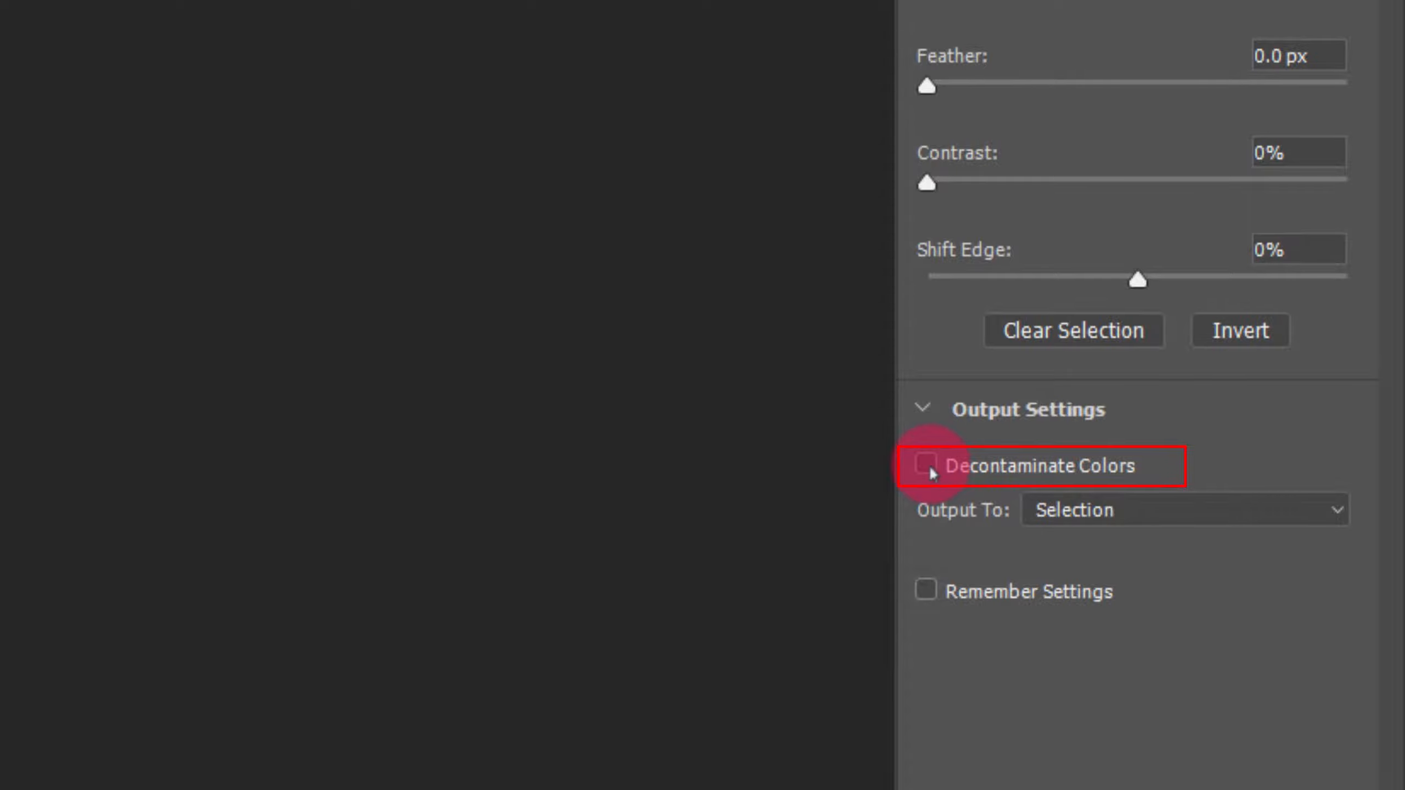
click(933, 469)
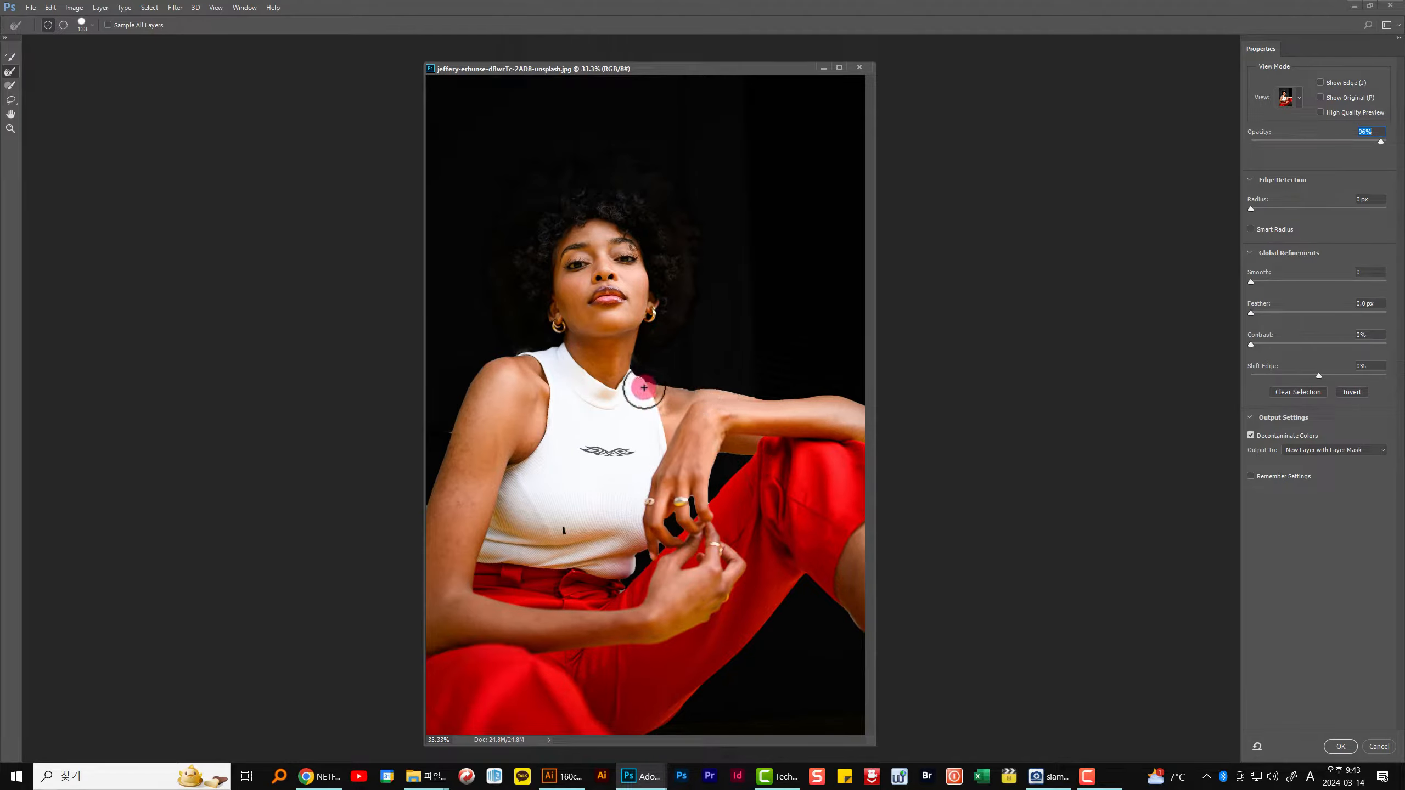
click(1338, 745)
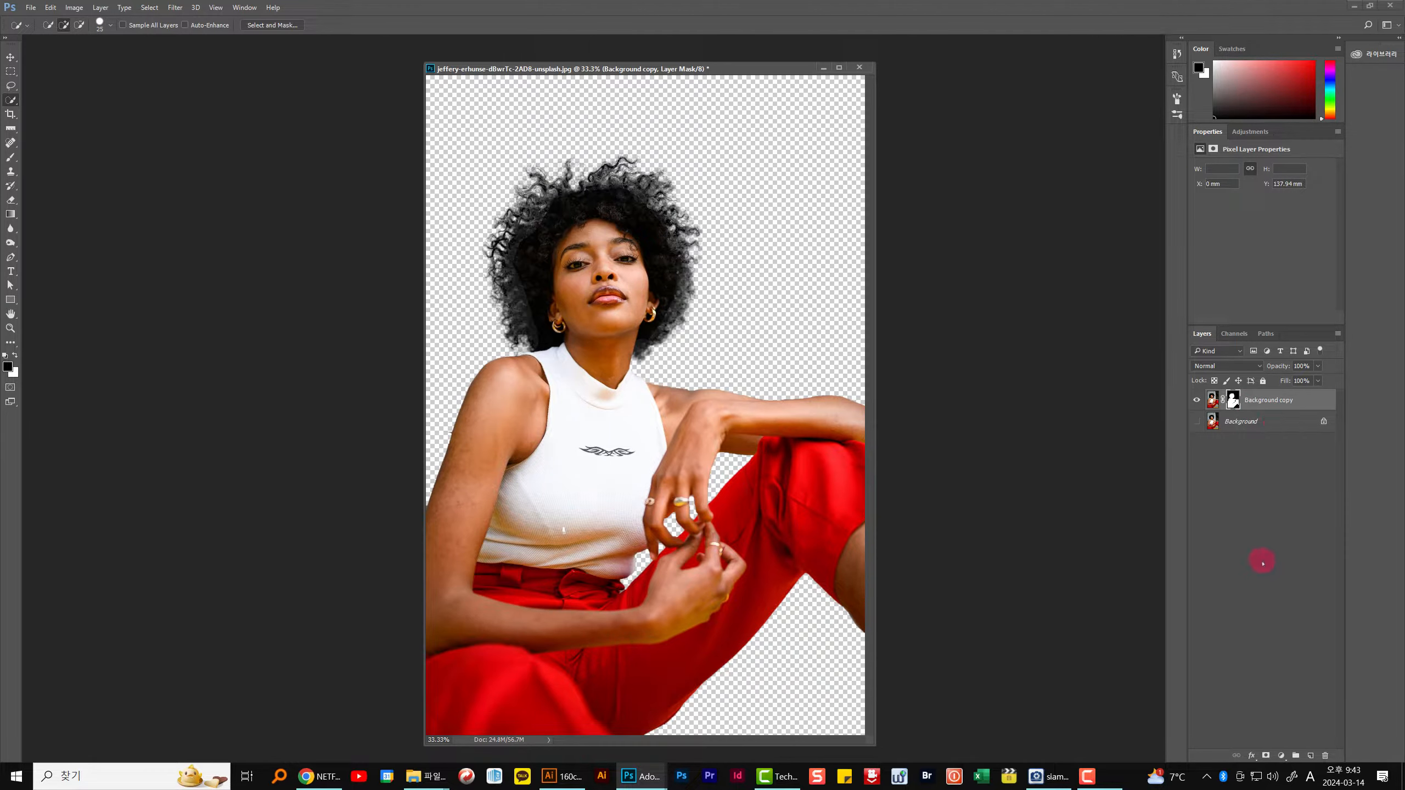
Create a yellow (#f8c412) Solid Color fill layer and place it beneath the woman's cutout layer.
click(1281, 756)
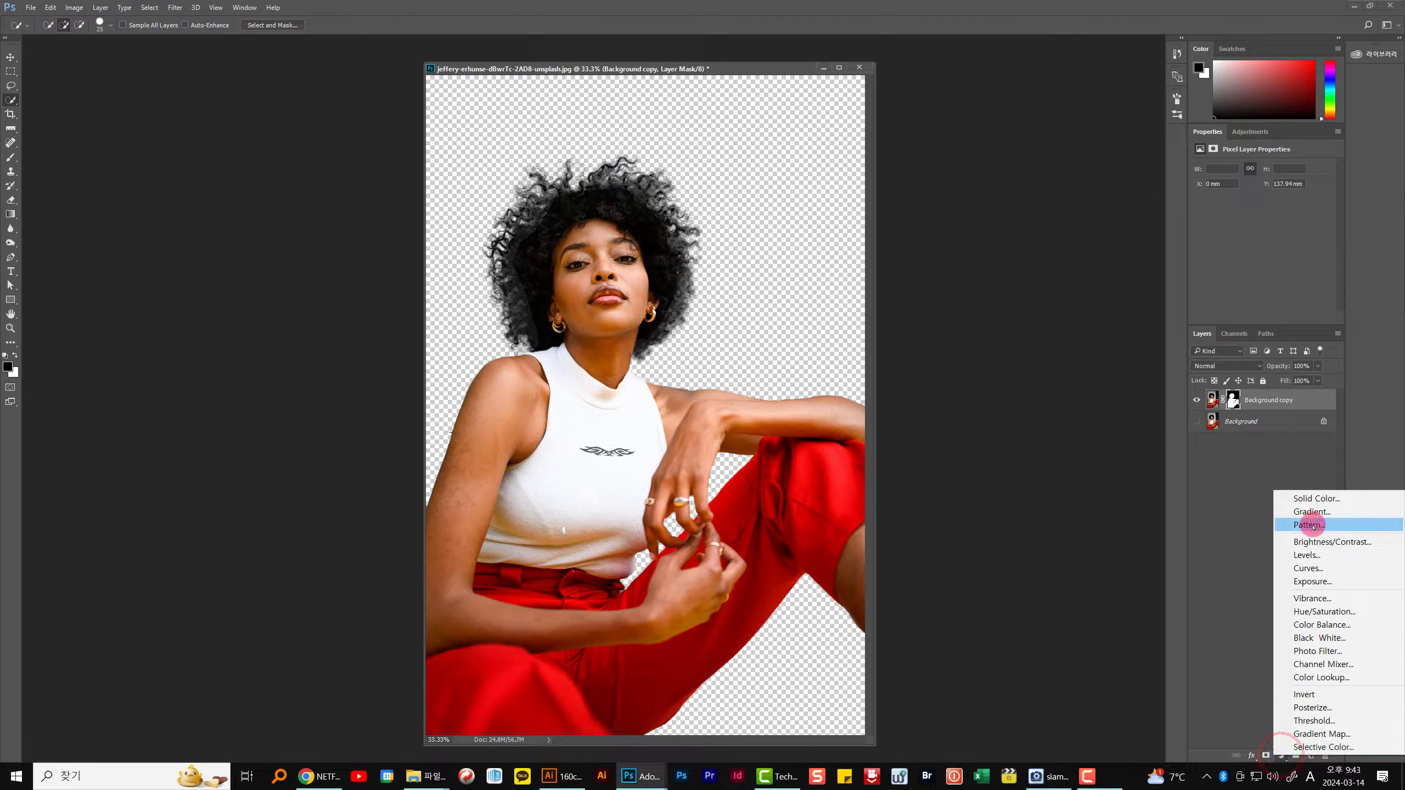
click(1294, 491)
drag(1085, 464, 1095, 396)
click(1126, 507)
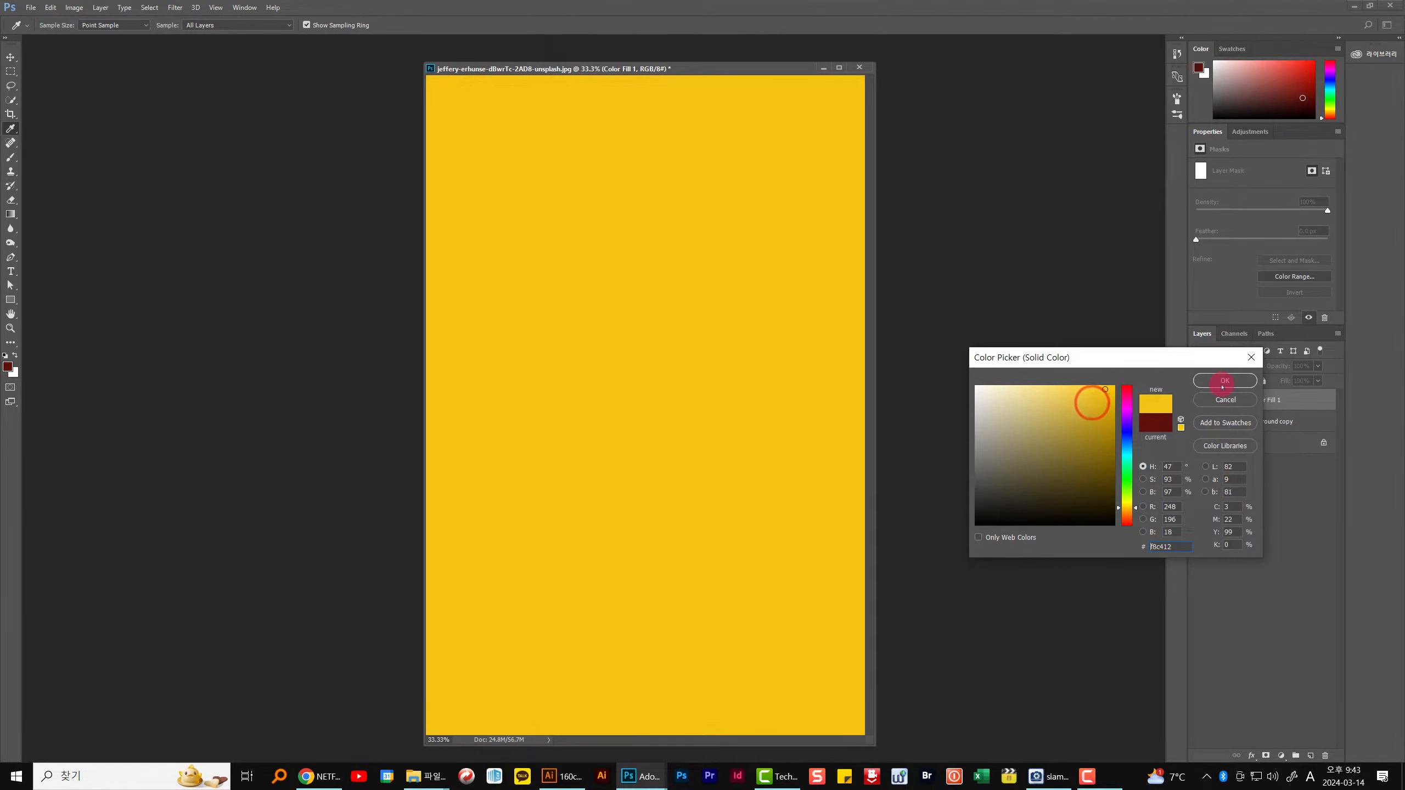
click(1224, 381)
drag(1274, 407, 1271, 431)
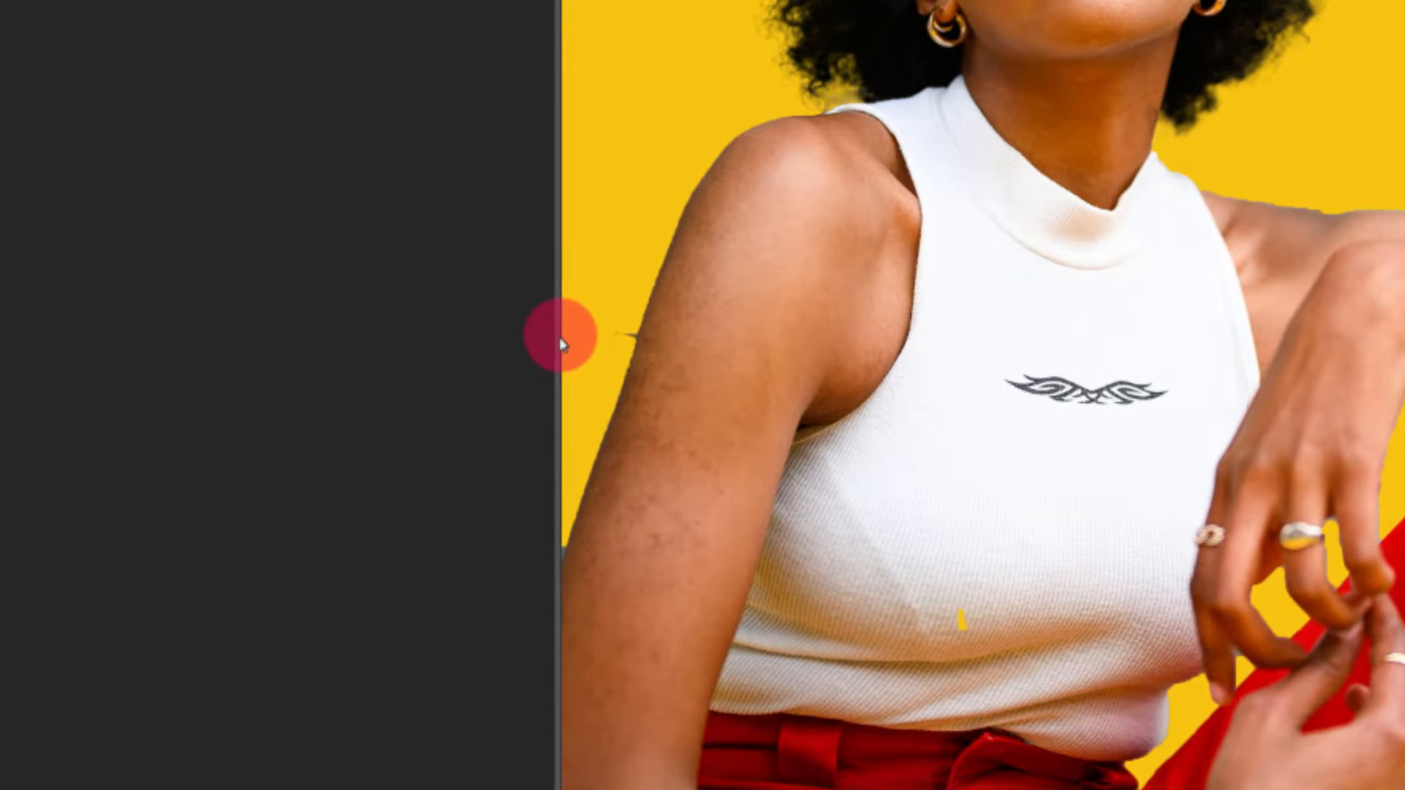
Paint black with the Brush on the cutout's layer mask to hide the stray dark spike beside the upper arm.
drag(559, 335, 441, 339)
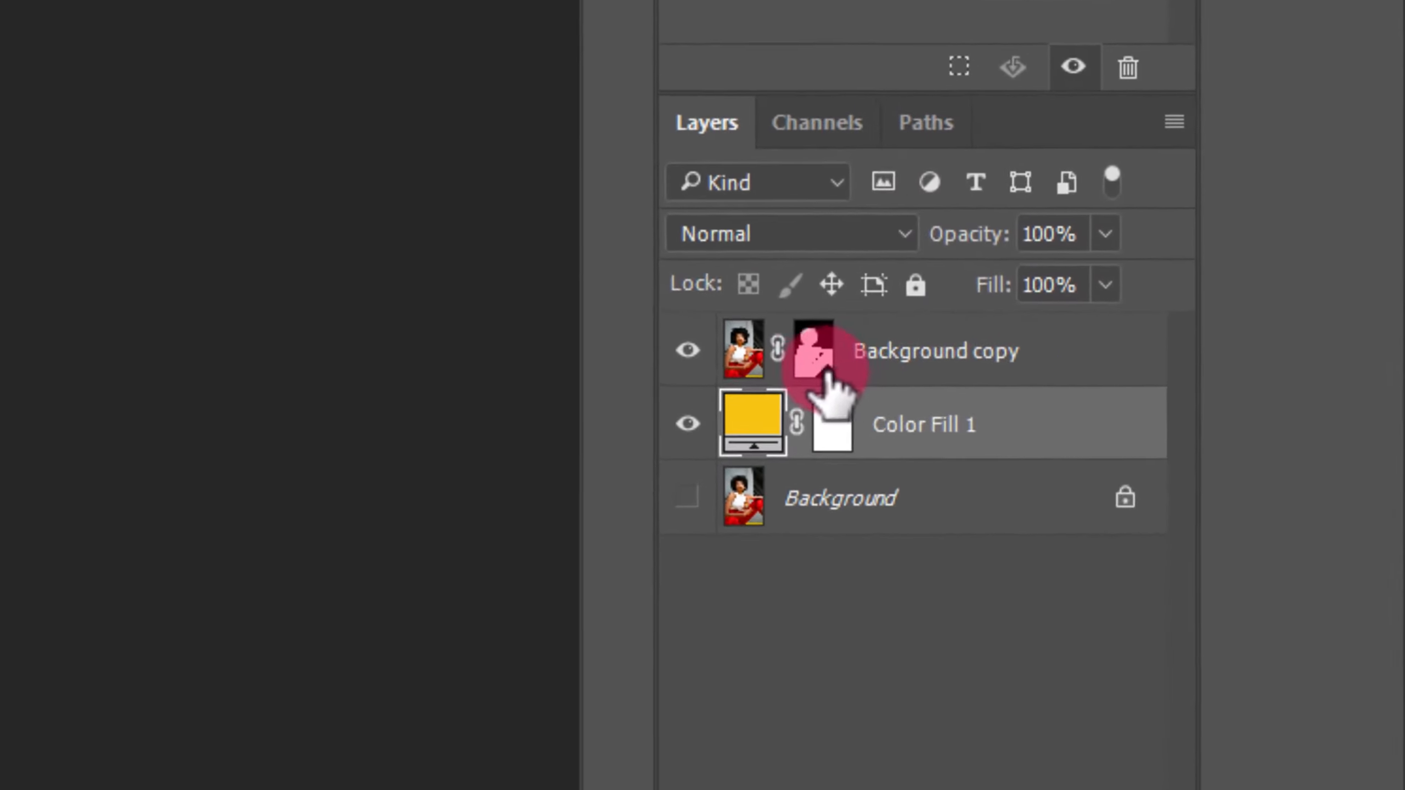
click(824, 370)
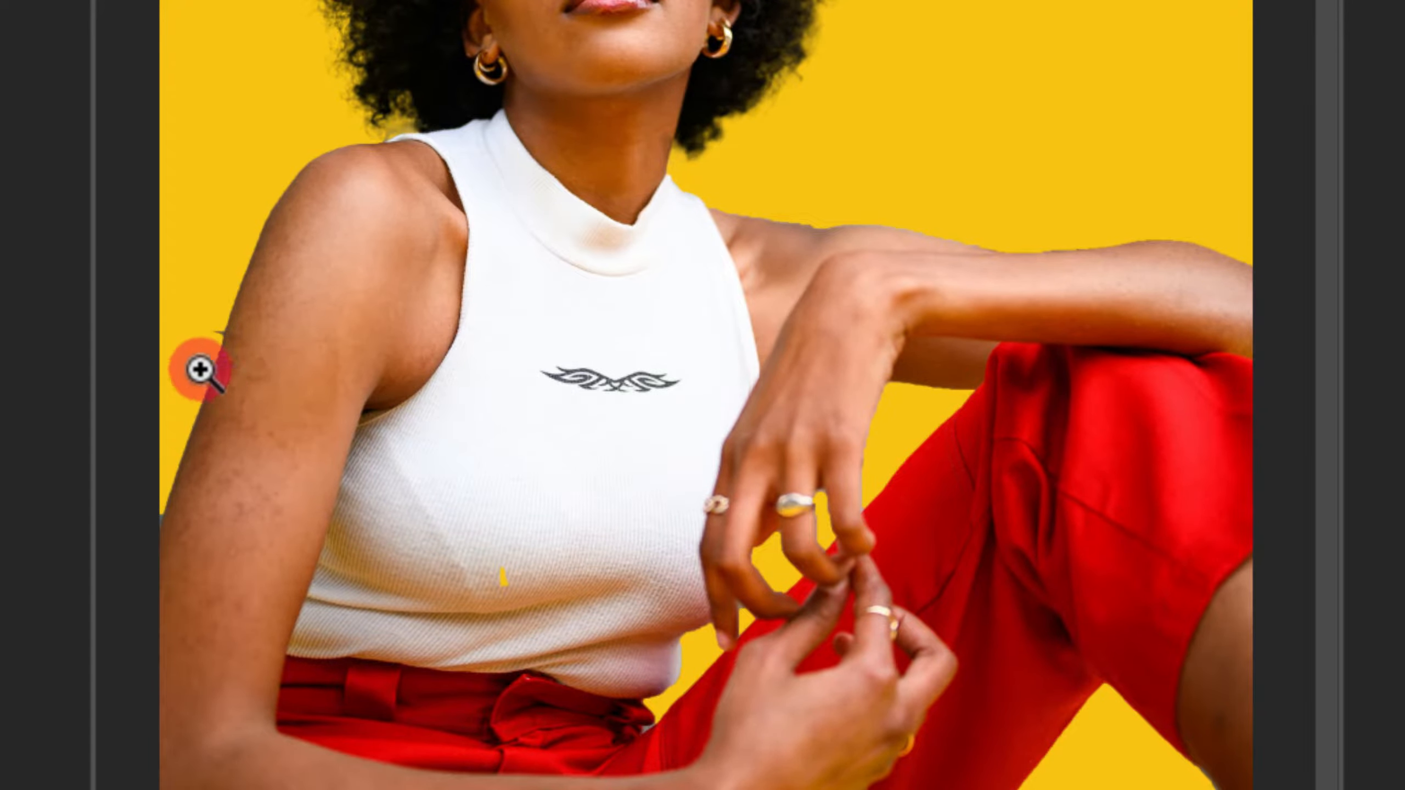
click(171, 316)
drag(239, 346, 360, 398)
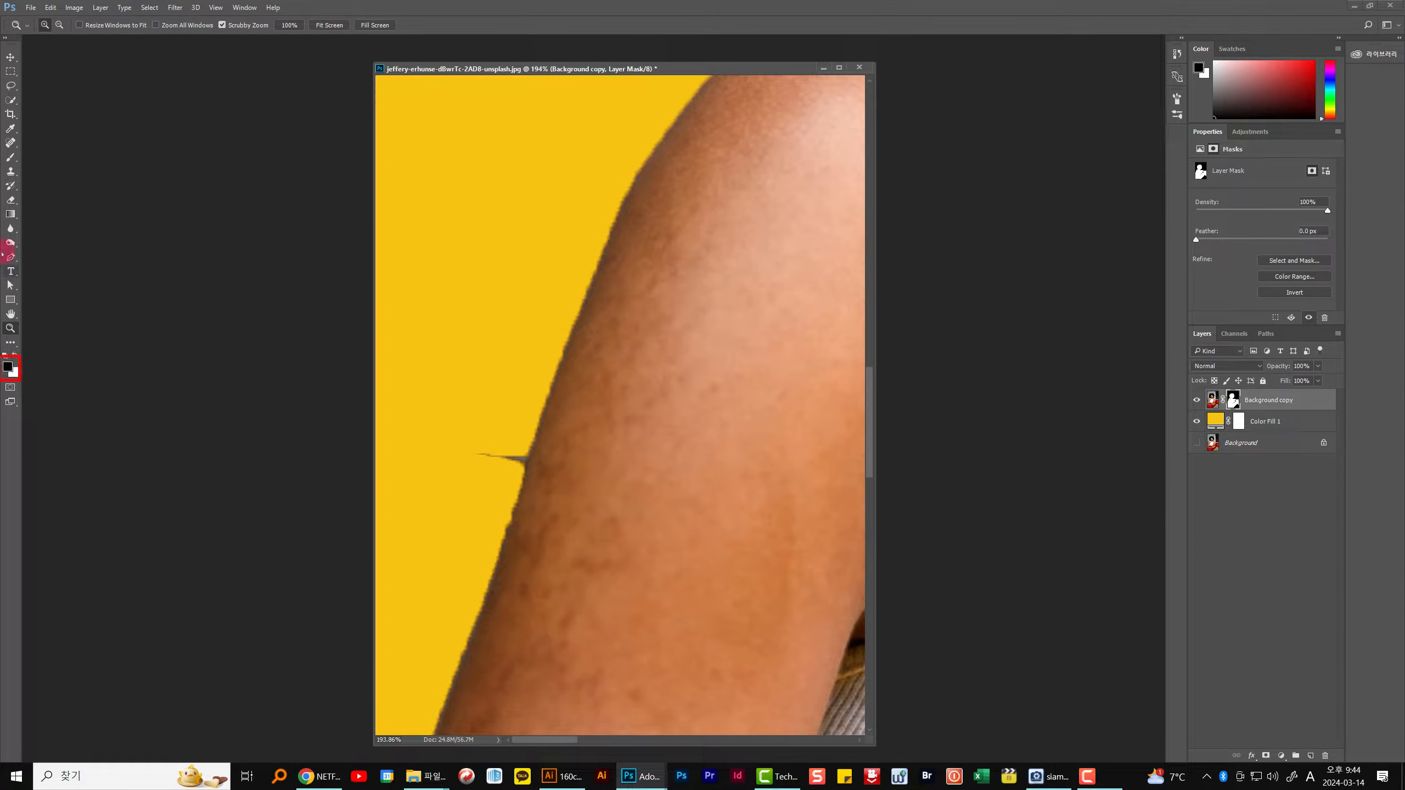
click(11, 159)
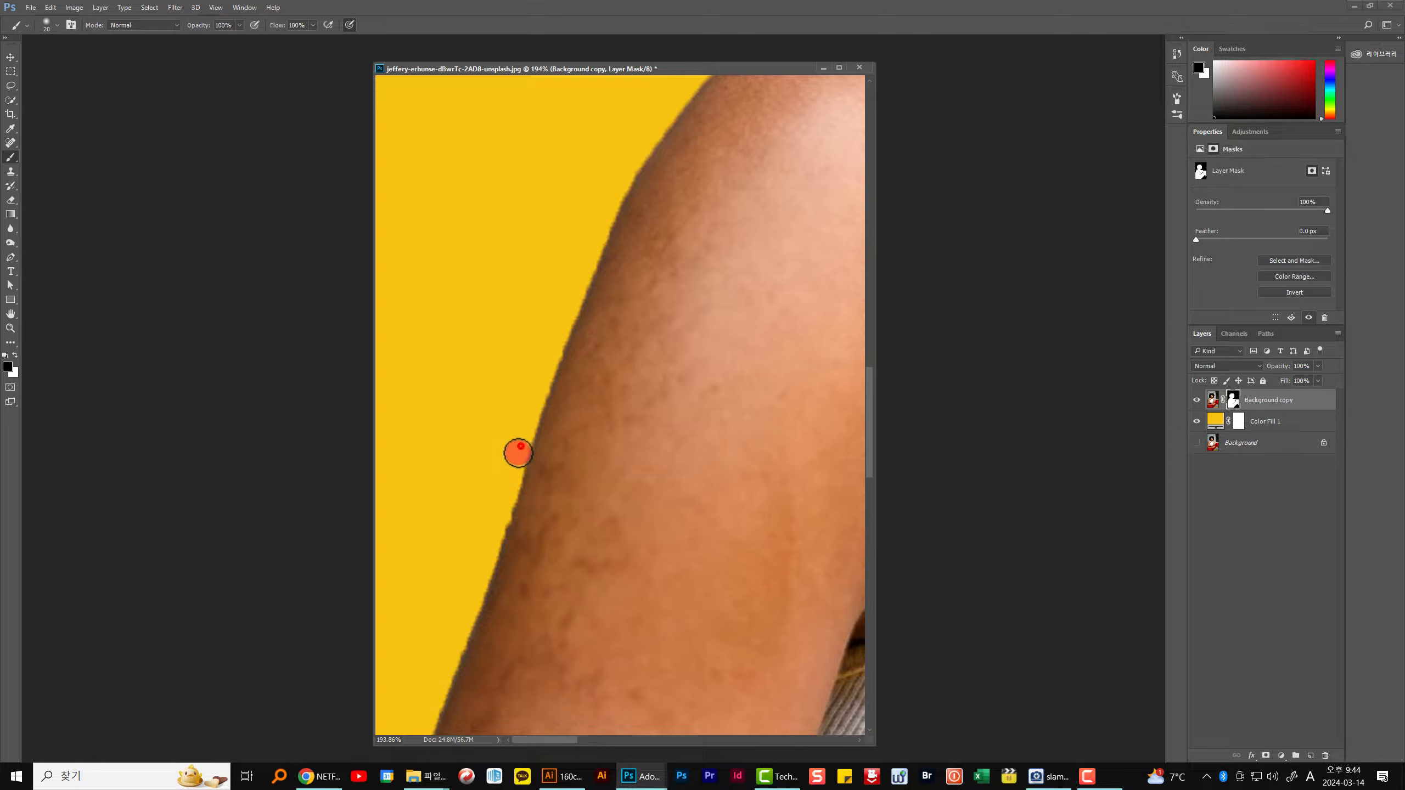
Mask out the leftover background haze between the hair and the shoulder strap of the white top.
scroll(548, 445, down, 5)
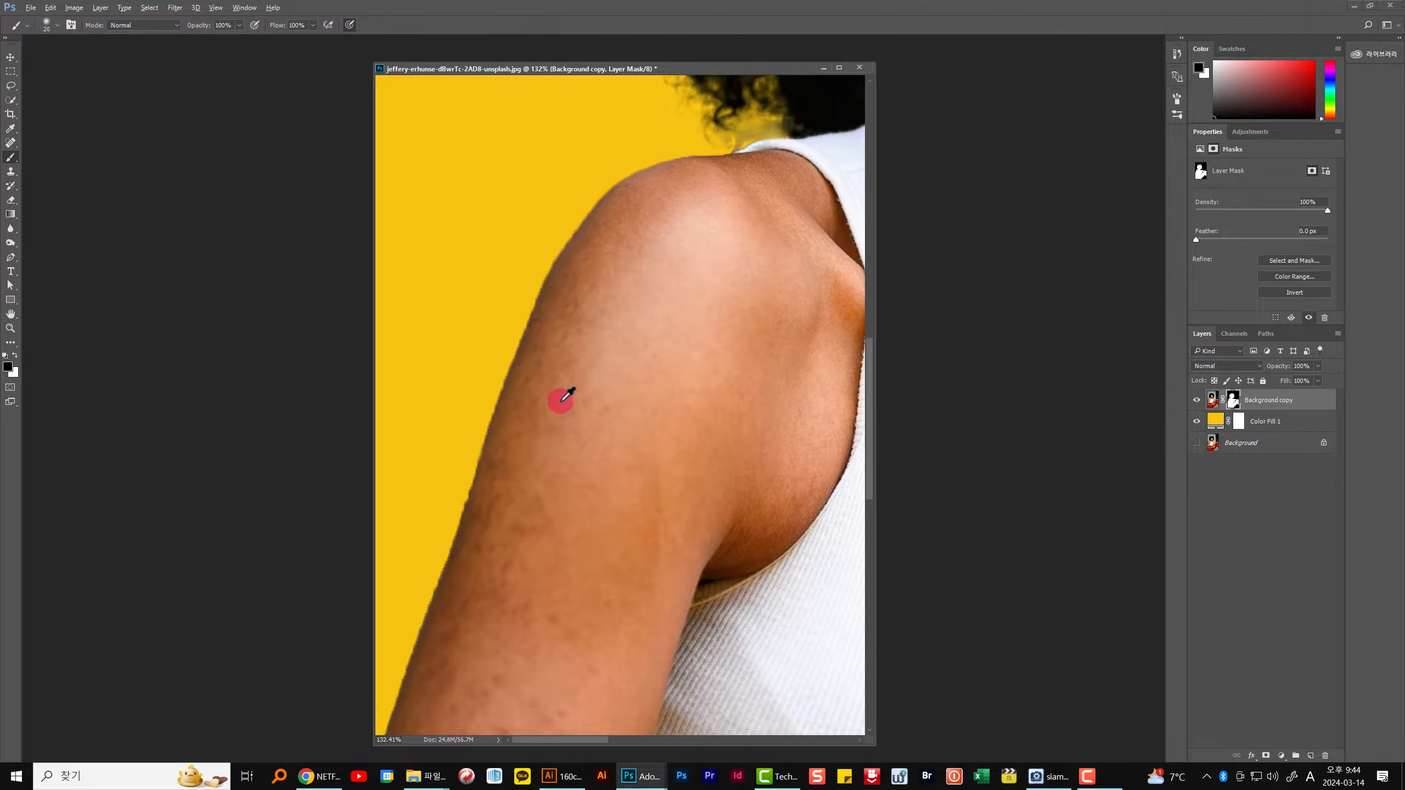
scroll(541, 356, down, 3)
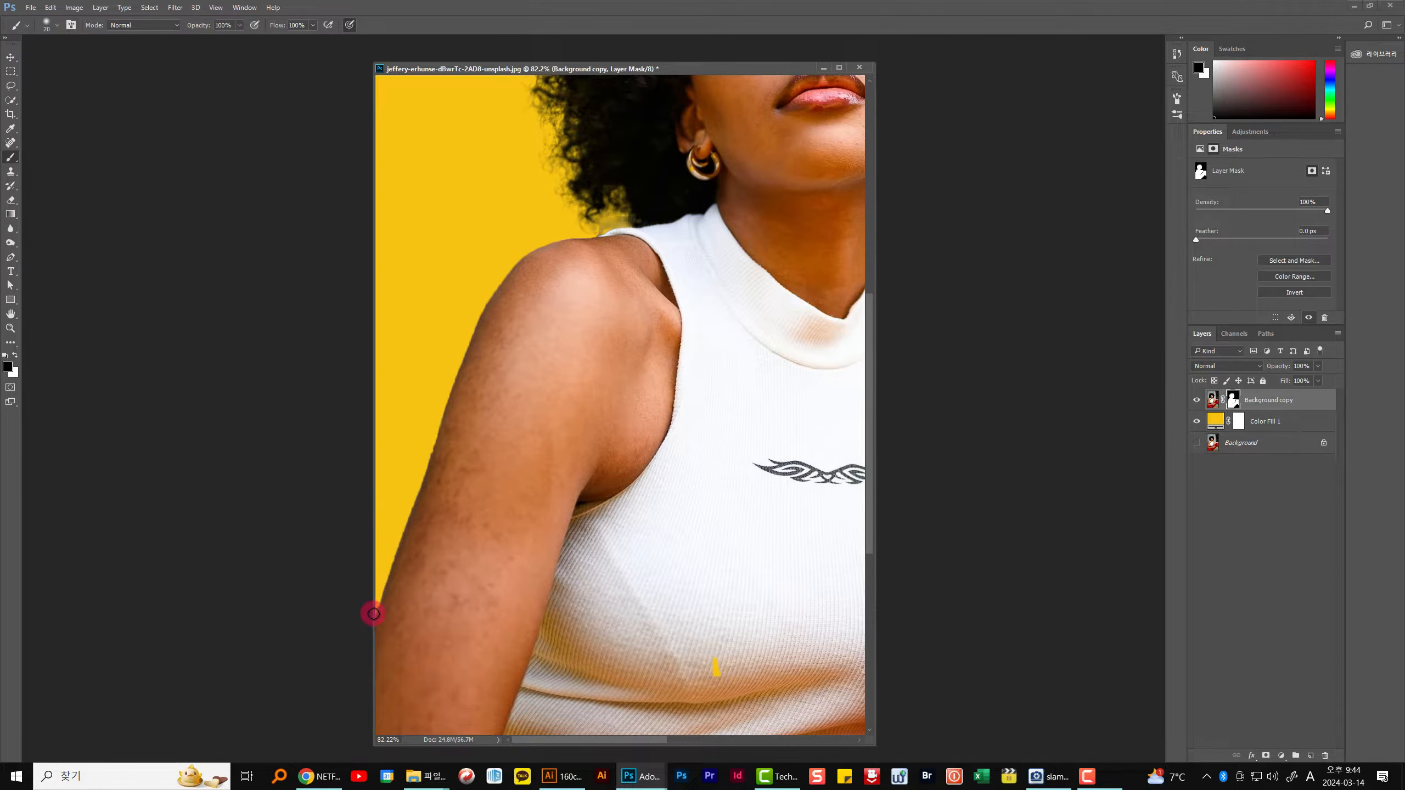
scroll(419, 518, down, 2)
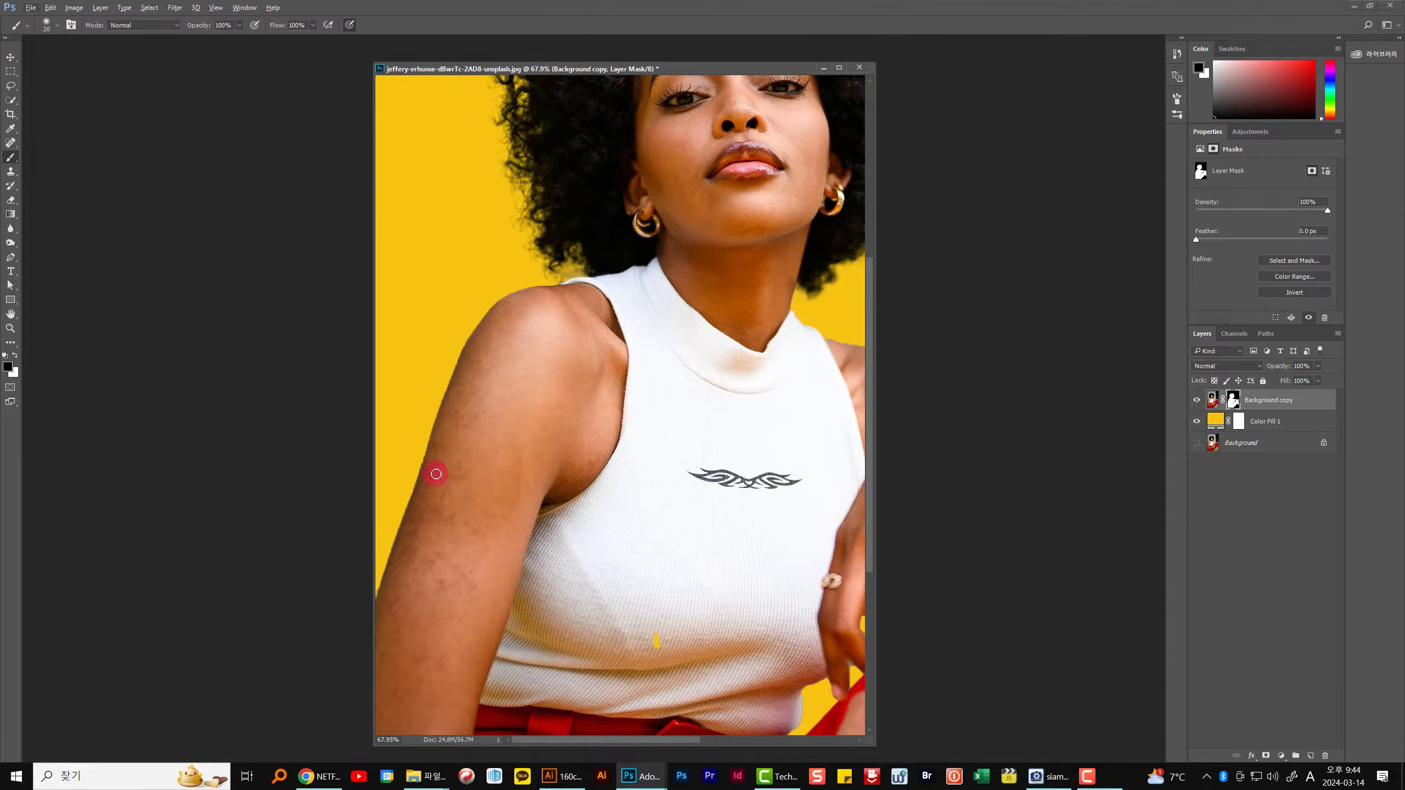
scroll(465, 420, down, 1)
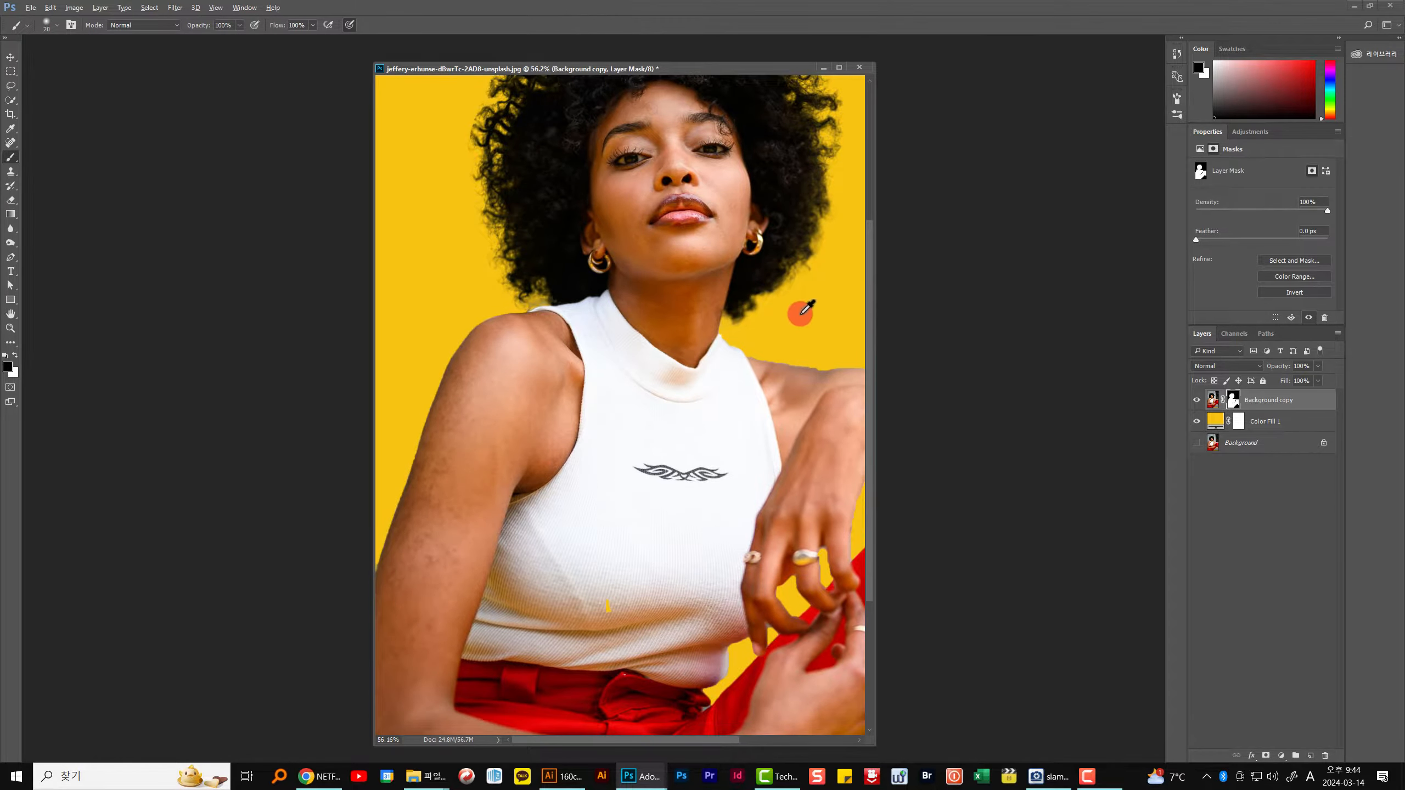
scroll(580, 288, up, 6)
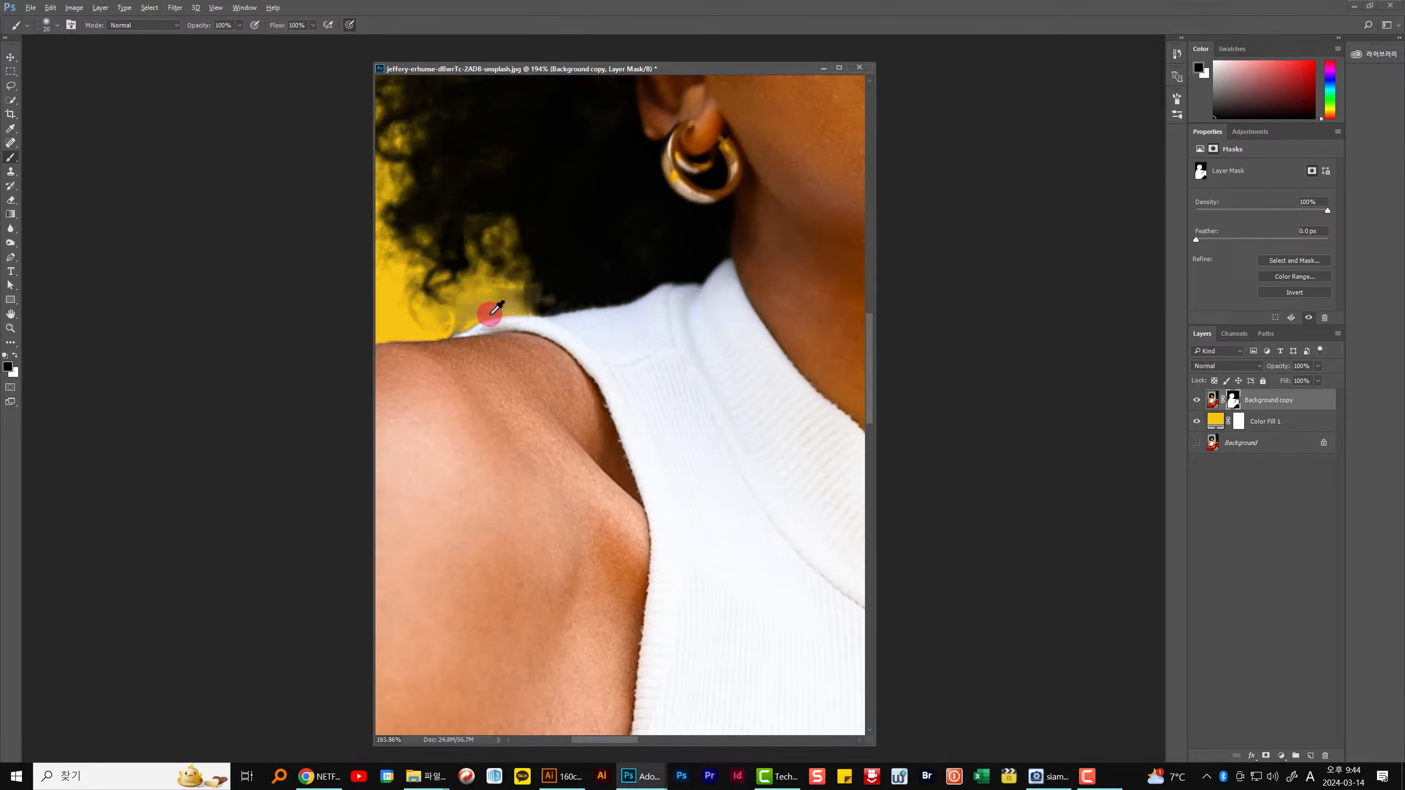
scroll(487, 313, down, 1)
scroll(523, 314, up, 1)
scroll(539, 314, down, 1)
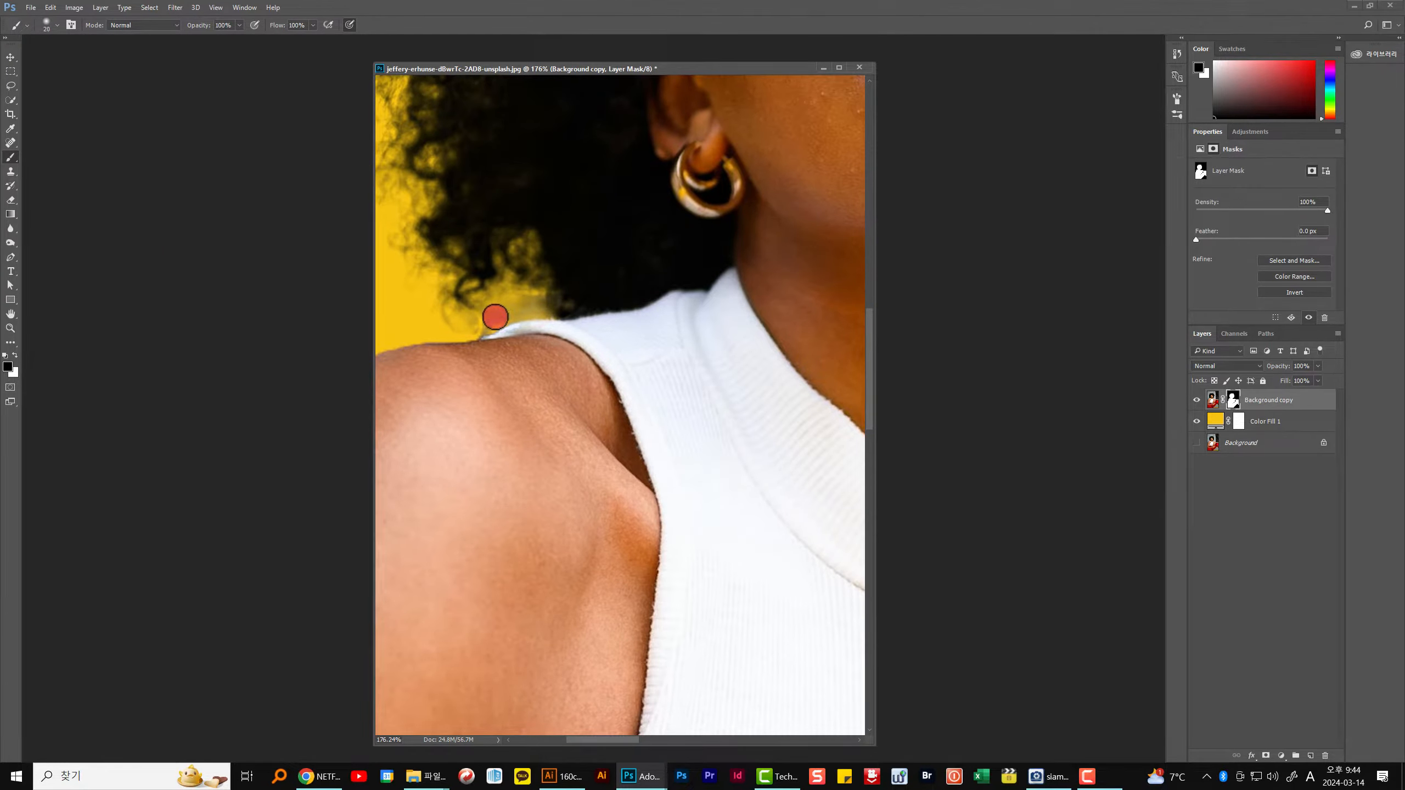
drag(474, 321, 490, 321)
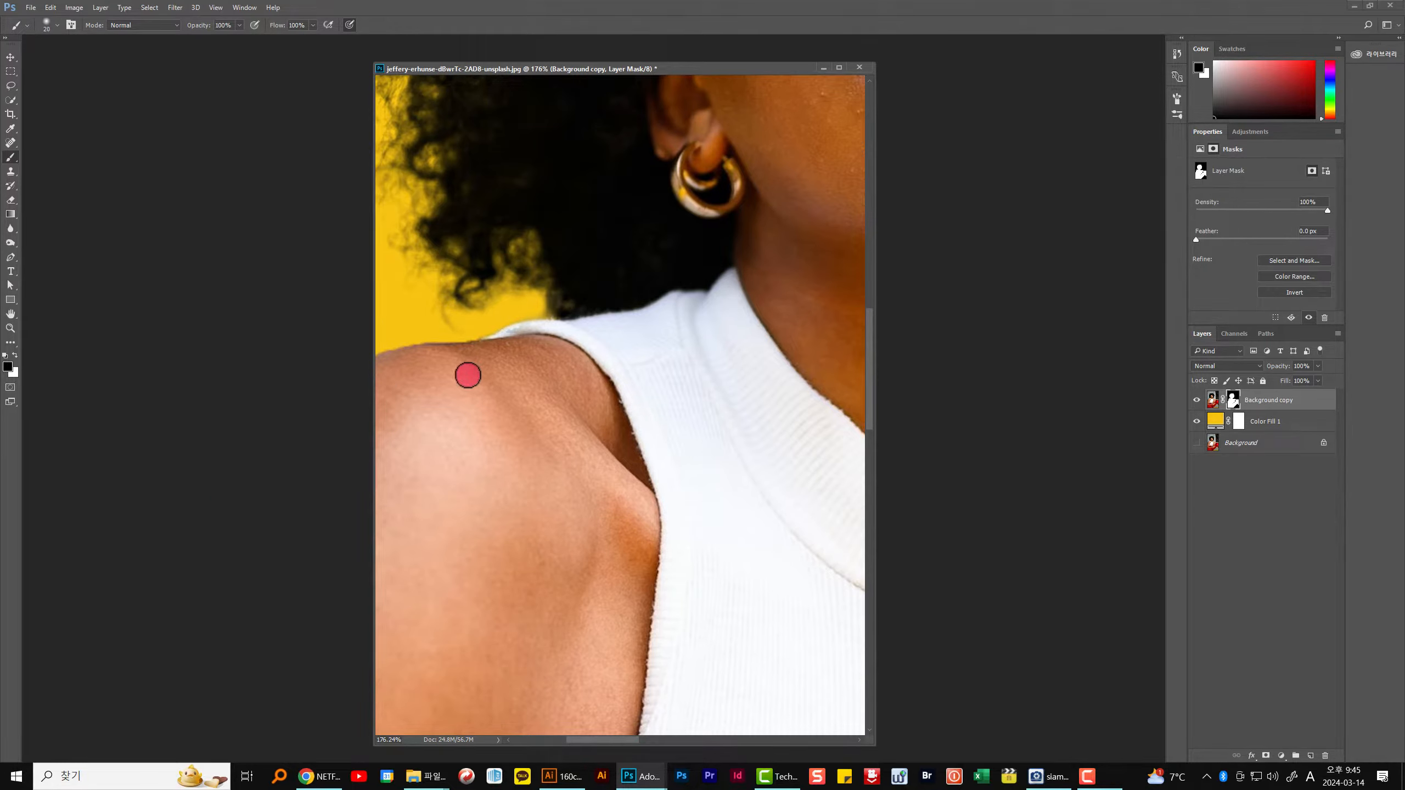
Reduce the brush size and clean up the mask edge where the white strap meets the shoulder.
key(bracketleft)
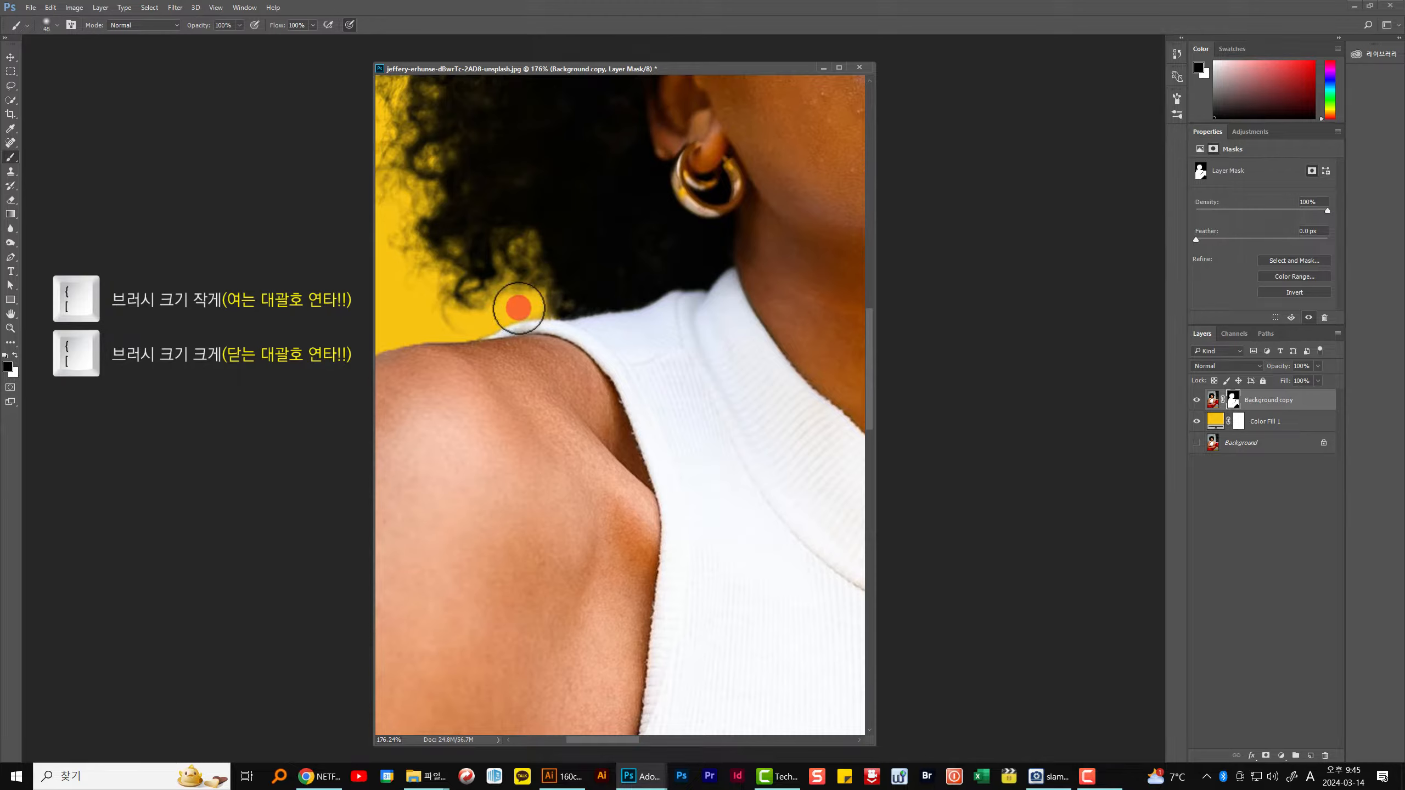
key(bracketleft)
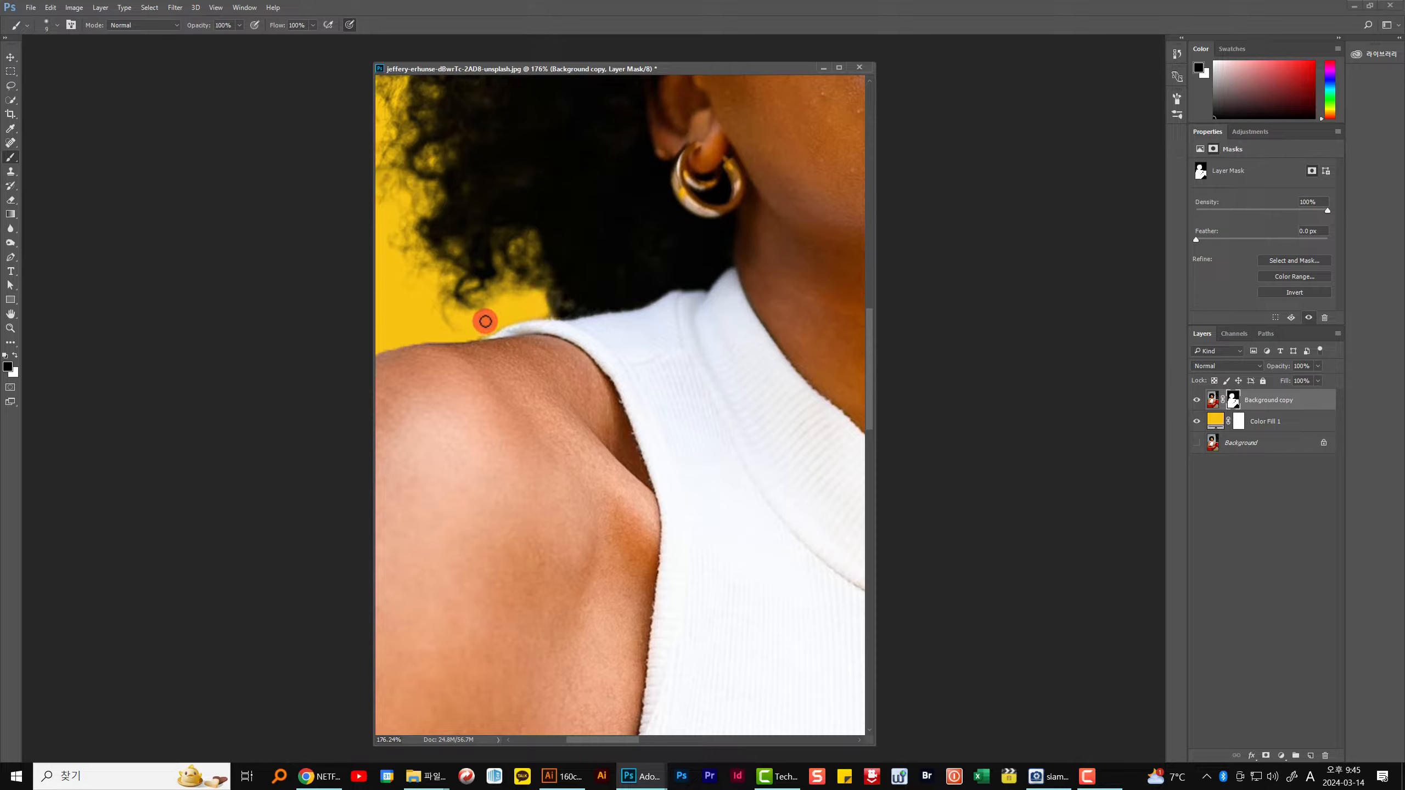
mouse_move(483, 326)
mouse_down()
mouse_move(469, 324)
mouse_move(540, 315)
mouse_move(504, 319)
mouse_up()
Widen the document window and paint on the cutout's layer mask to smooth the jagged edge along the shoulder of the outstretched arm.
scroll(515, 338, down, 12)
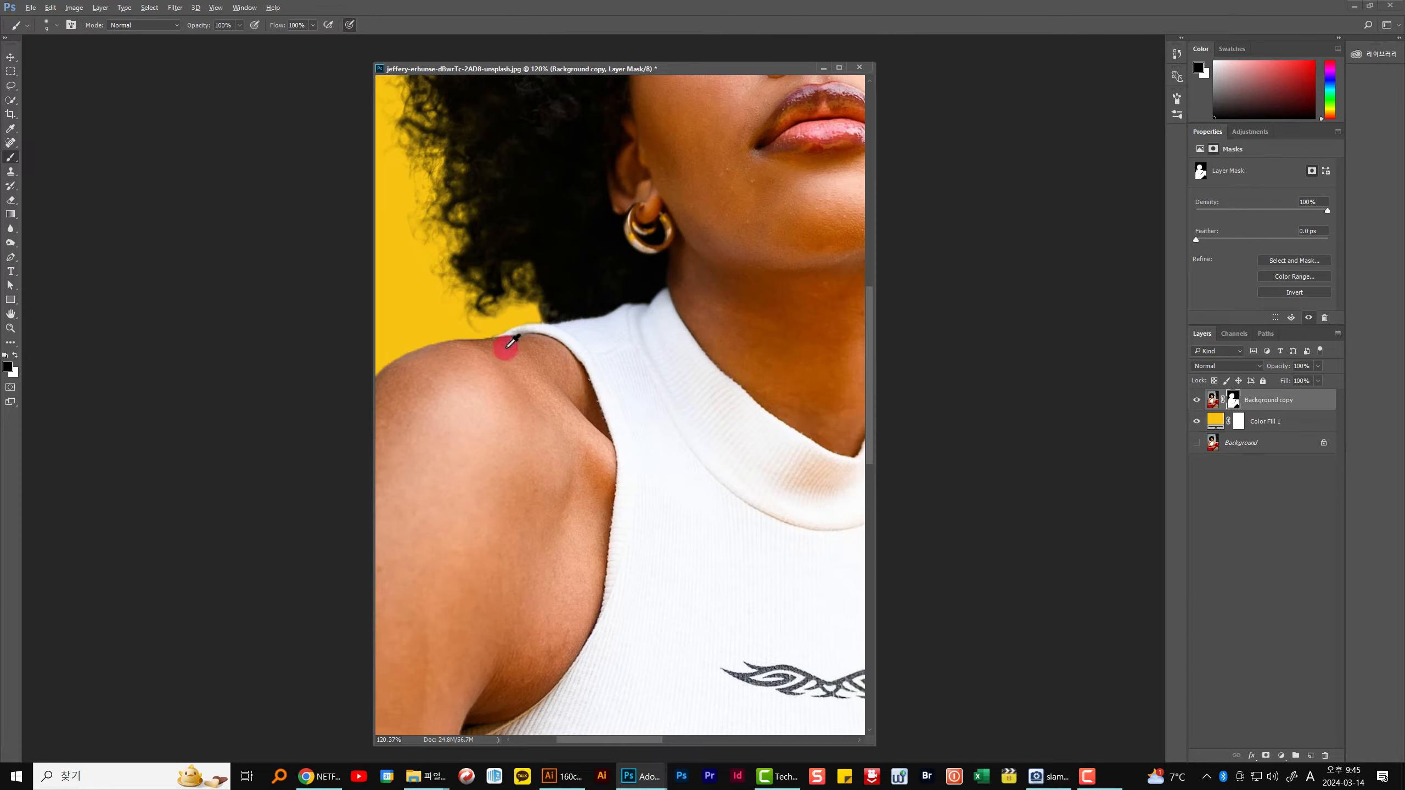
scroll(719, 390, up, 4)
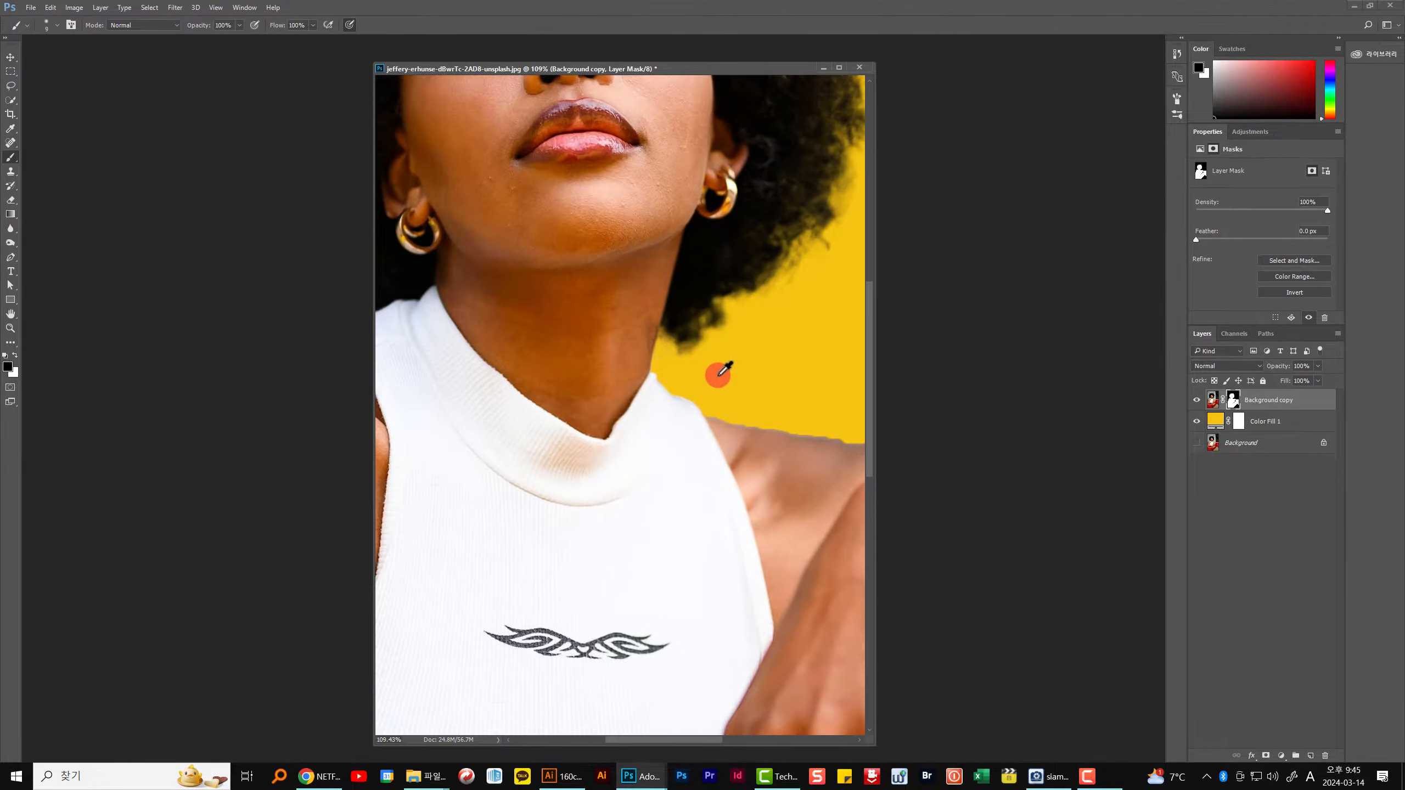
scroll(821, 440, up, 4)
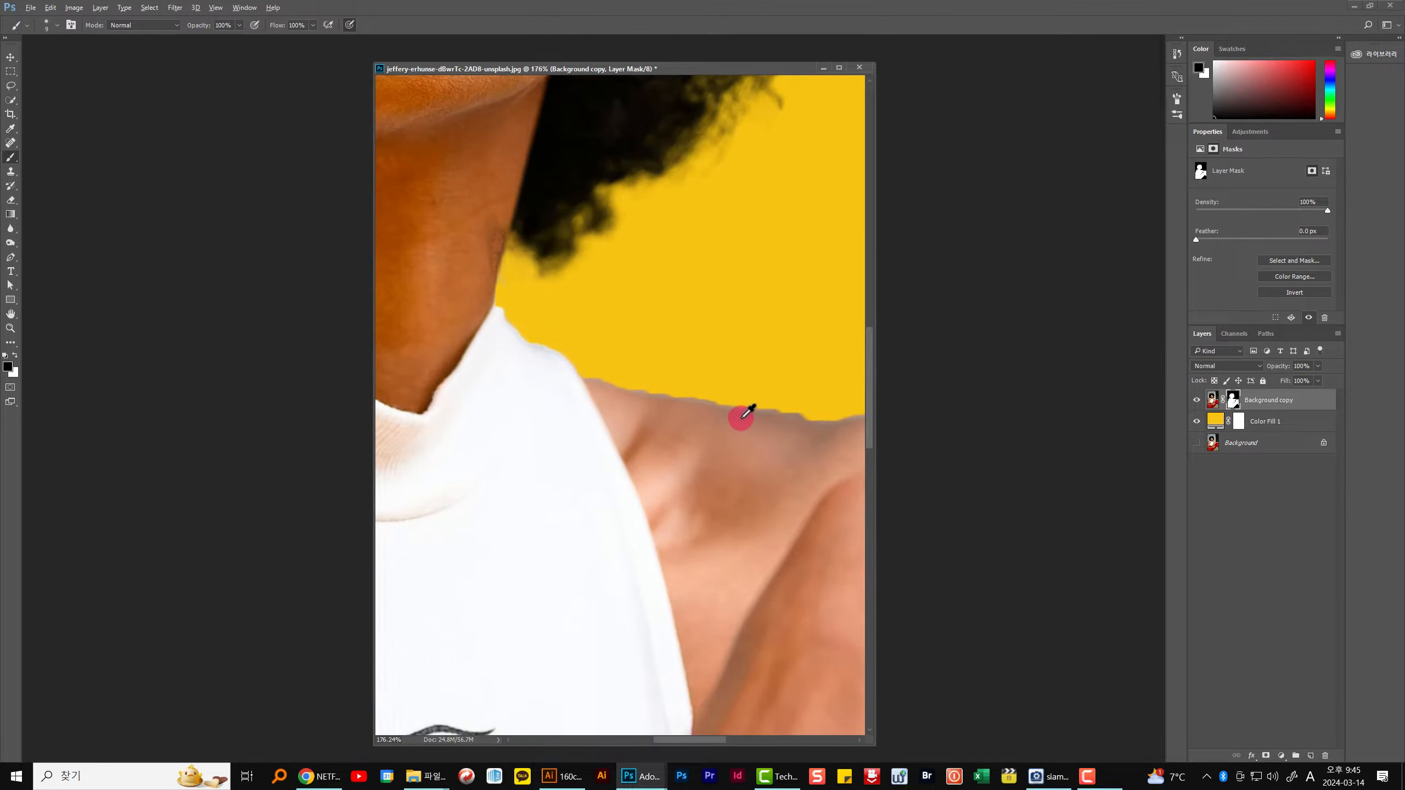
scroll(655, 412, down, 3)
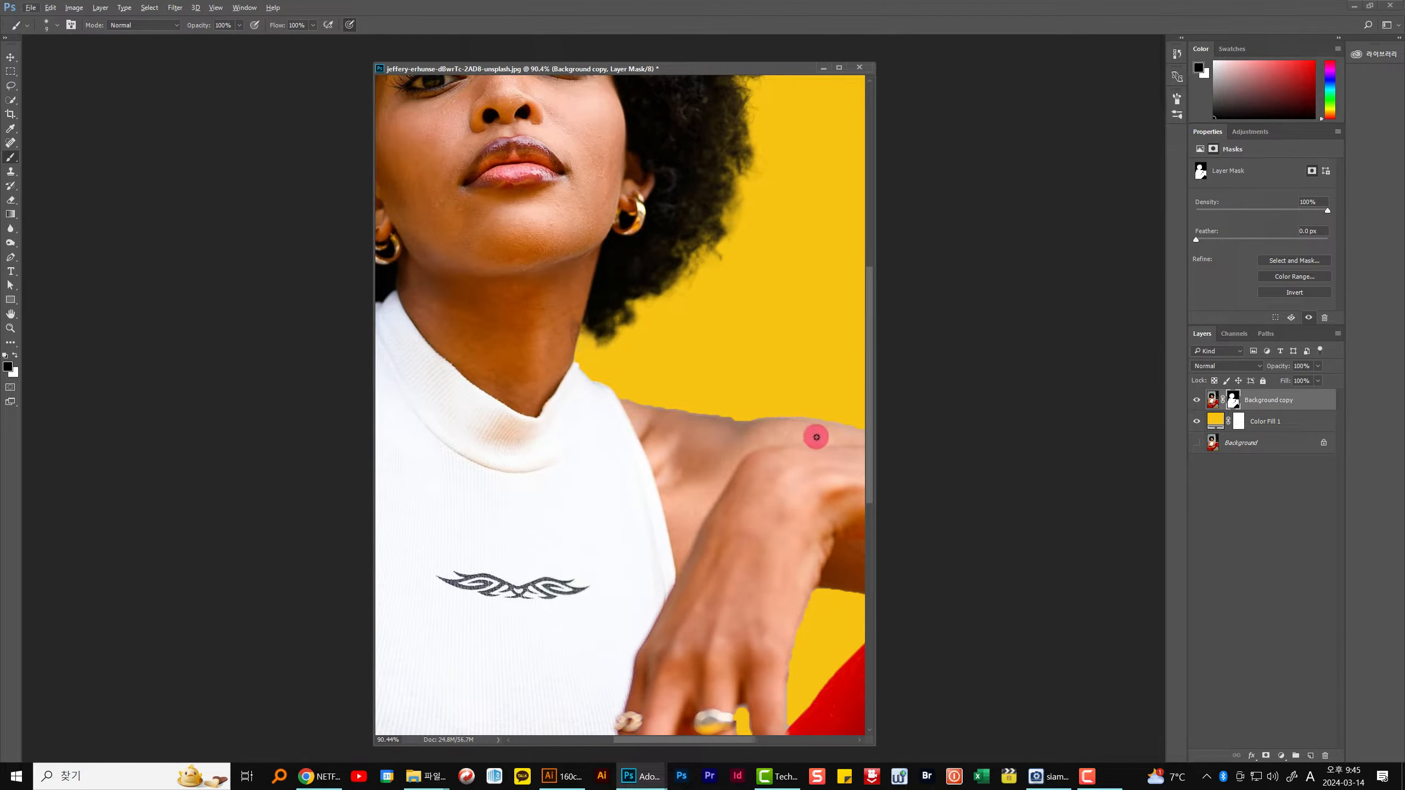
drag(875, 446, 1046, 446)
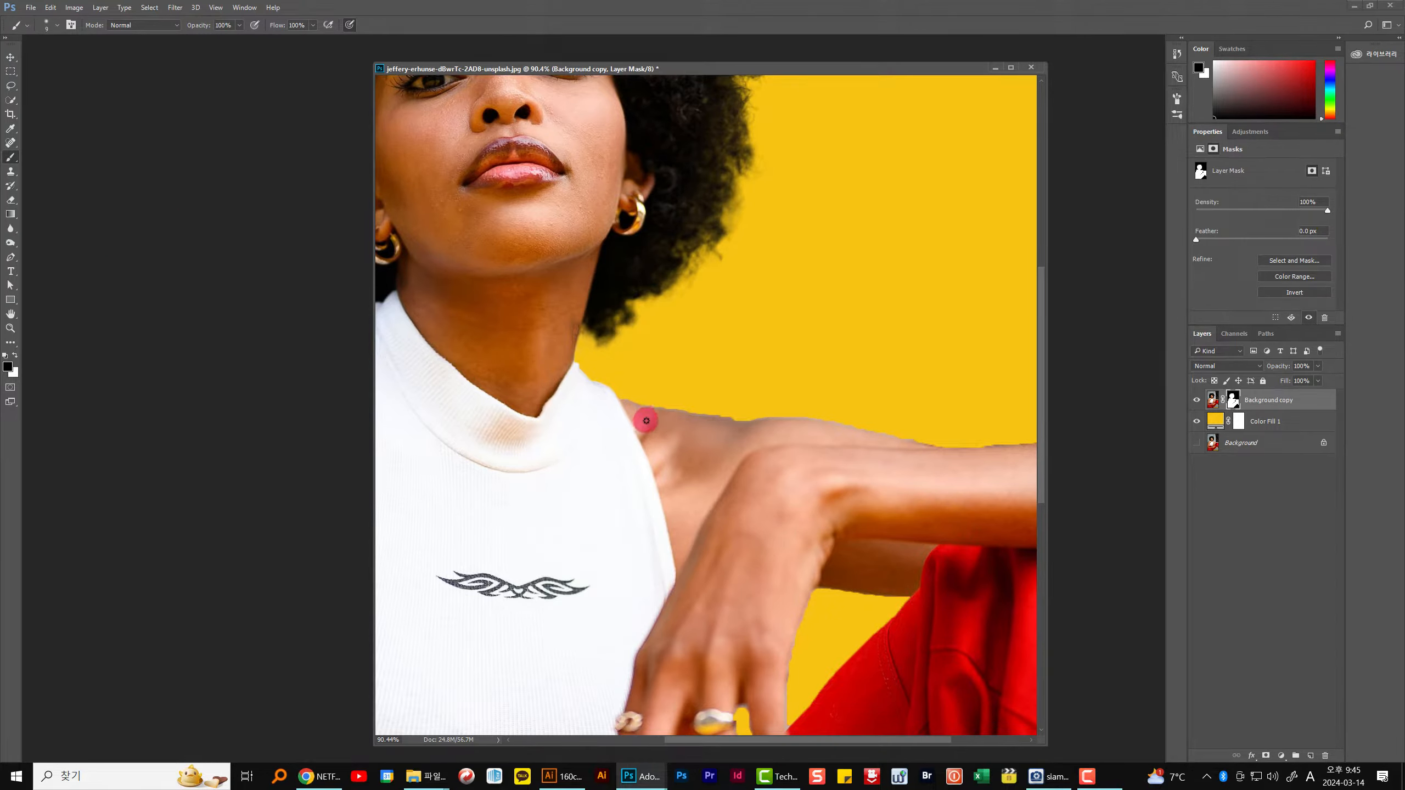
click(1233, 400)
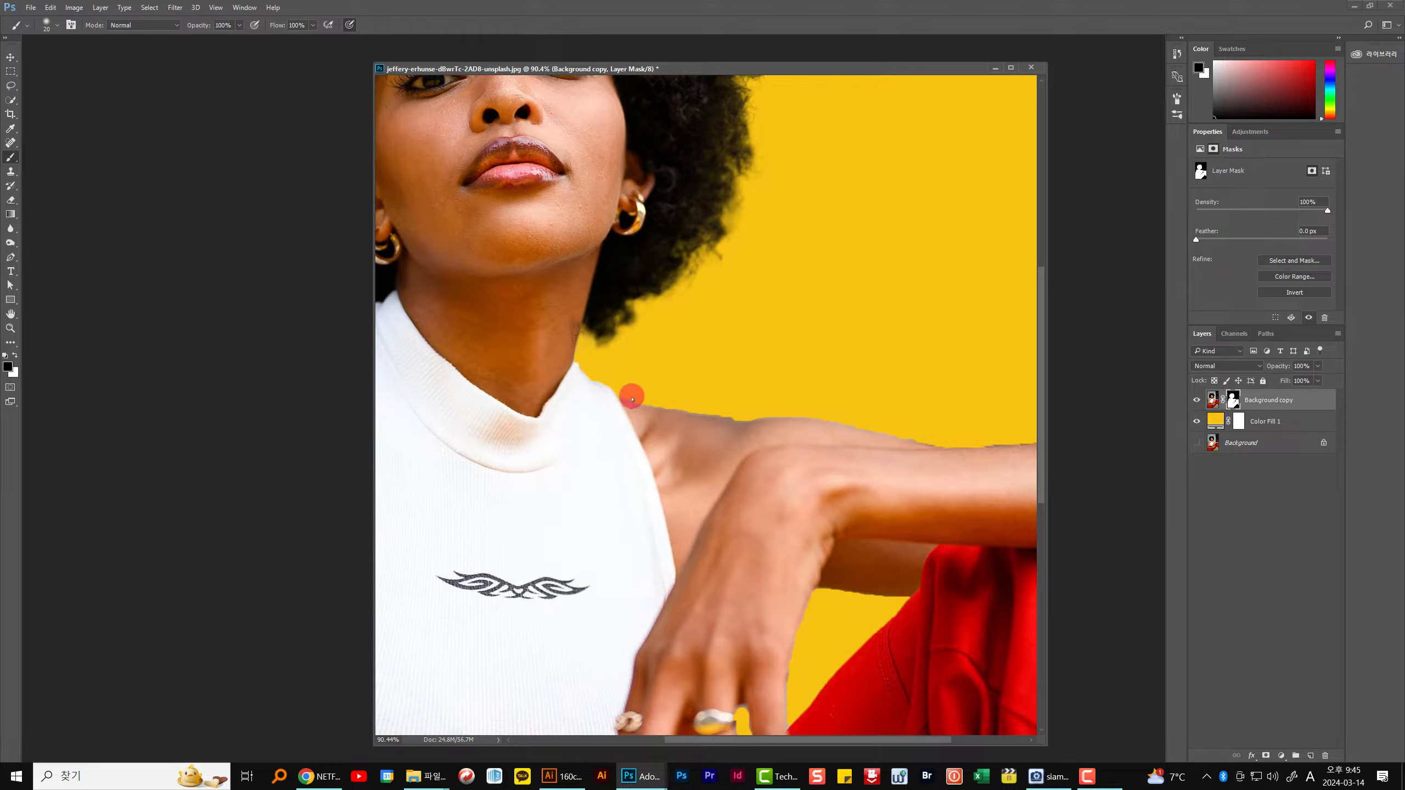
mouse_move(638, 399)
mouse_down()
mouse_move(746, 420)
mouse_move(714, 409)
mouse_up()
scroll(593, 410, down, 3)
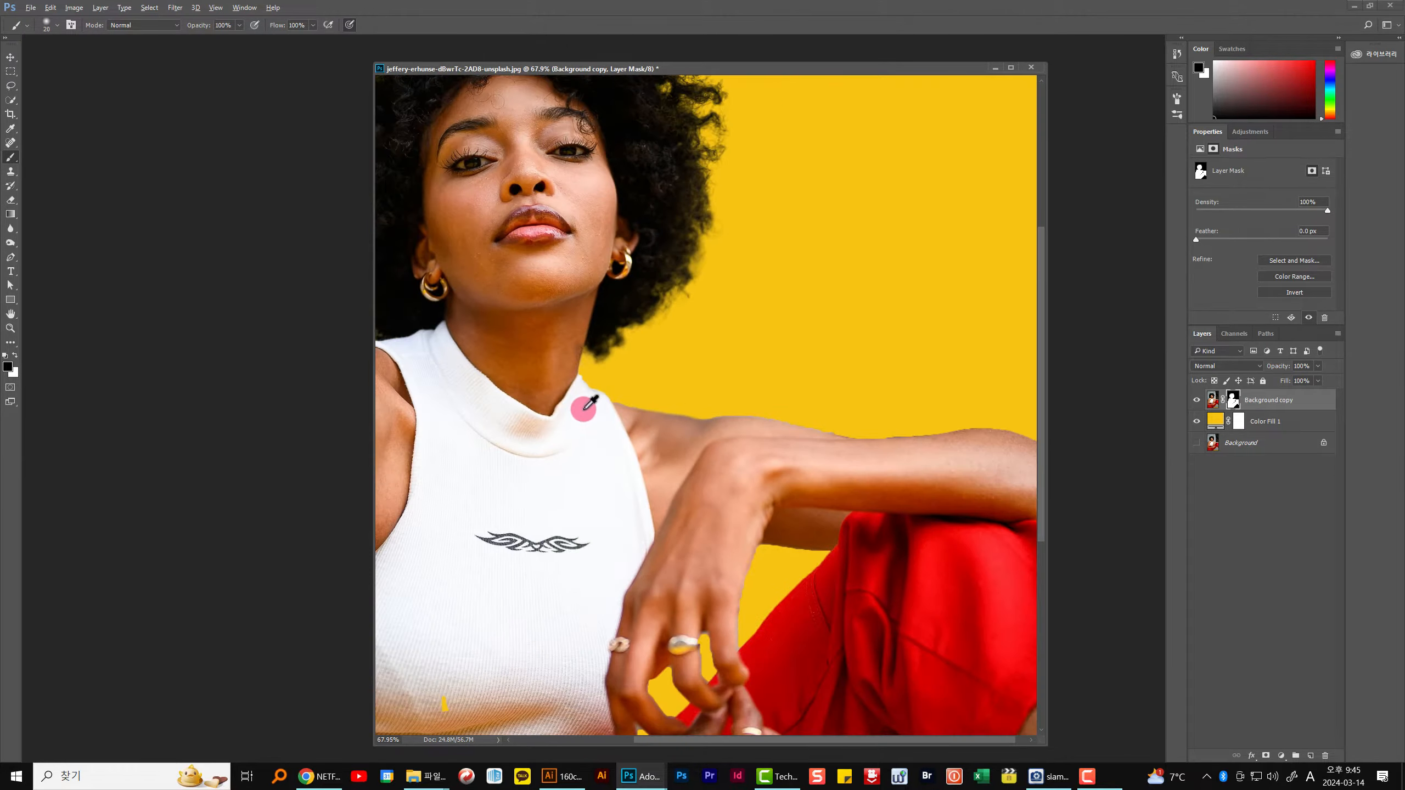
scroll(620, 395, up, 6)
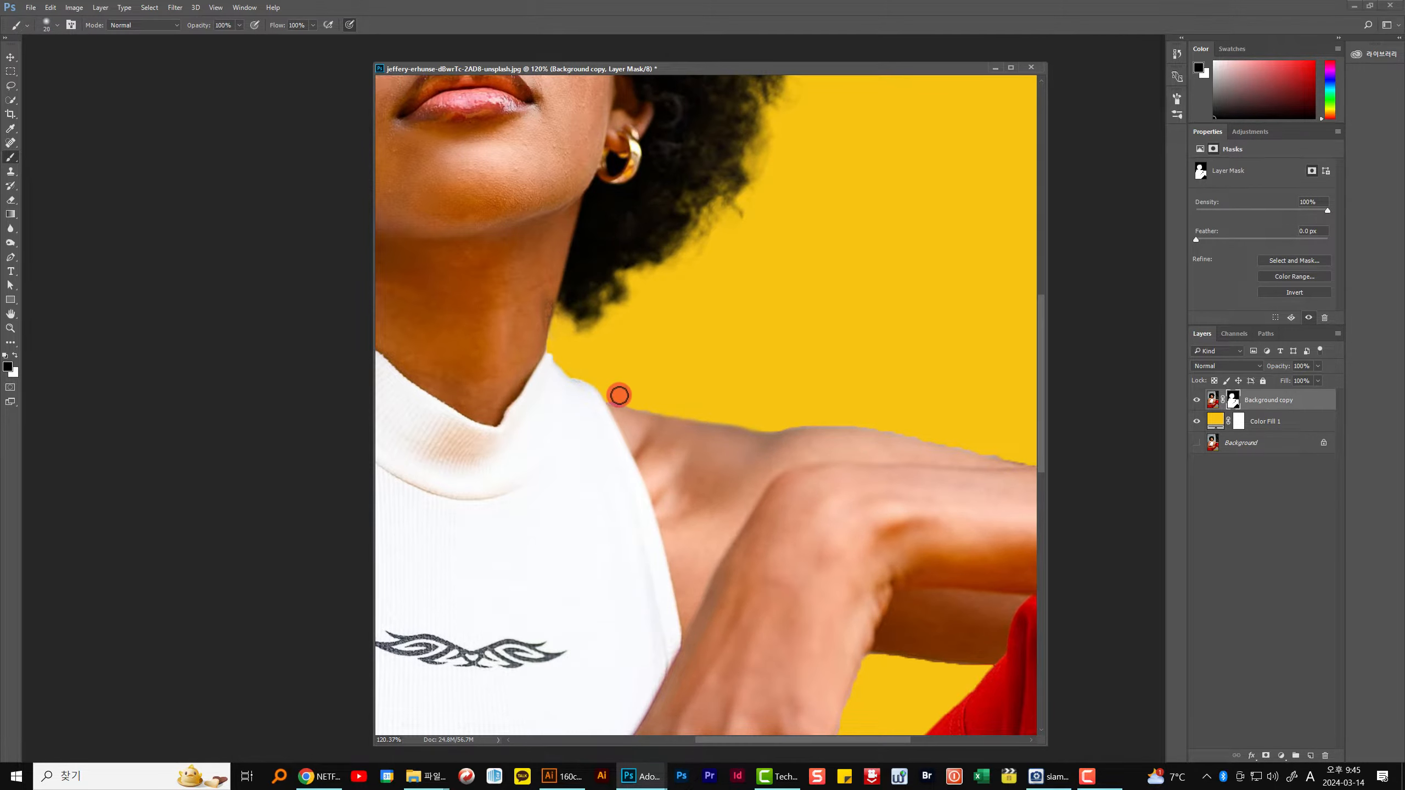
mouse_move(615, 397)
mouse_down()
mouse_move(746, 417)
mouse_move(687, 401)
mouse_up()
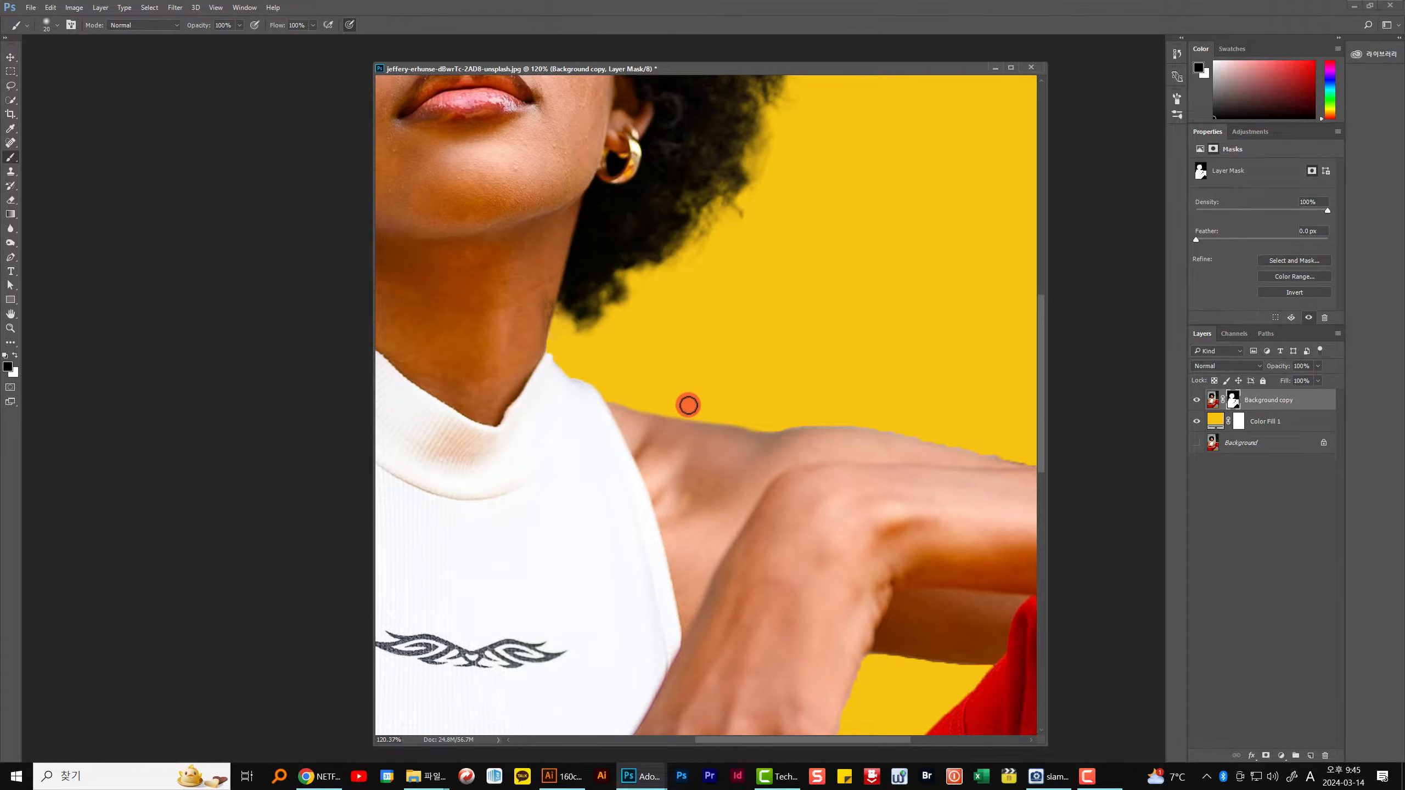
Activate the Pen tool and set its drawing mode to Path.
scroll(678, 398, down, 3)
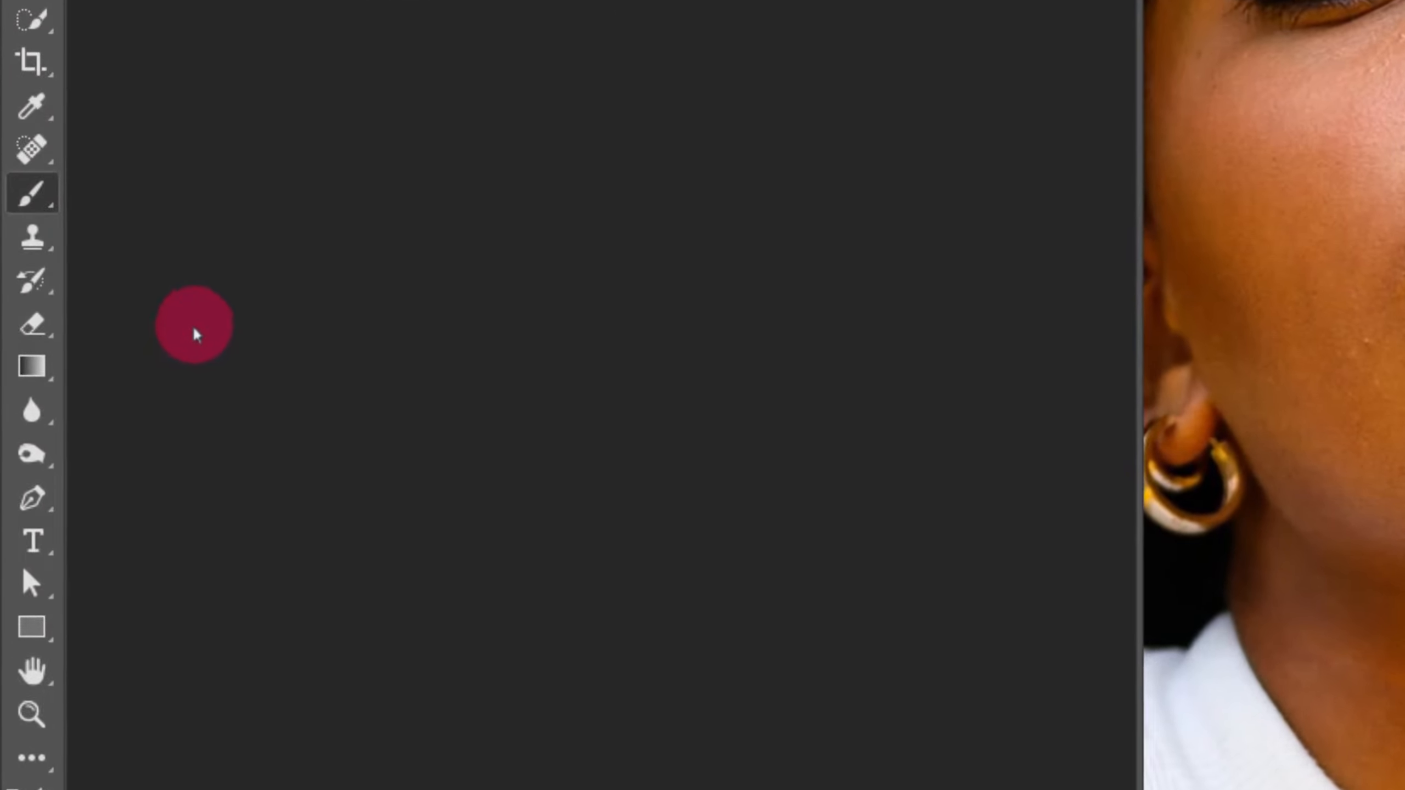
click(37, 505)
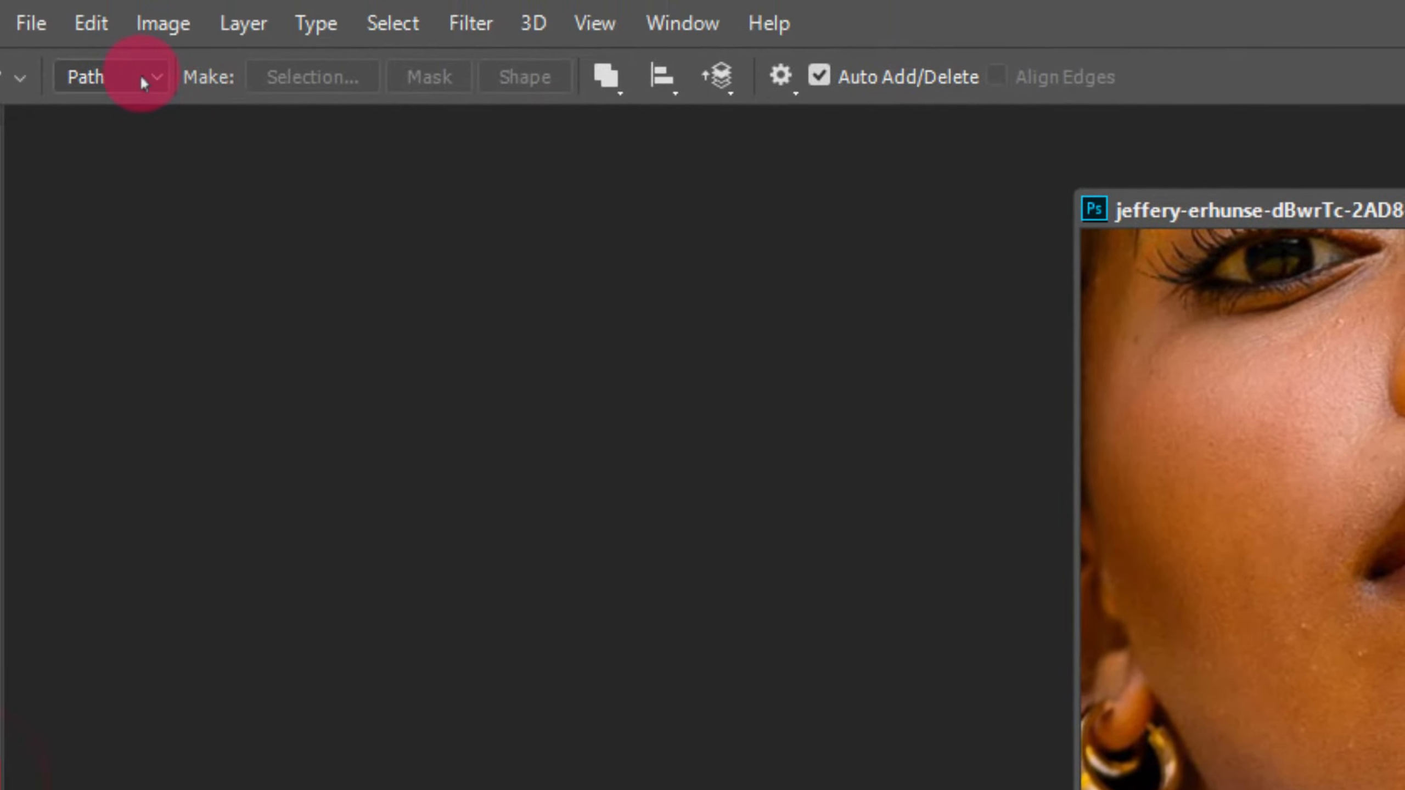
click(142, 82)
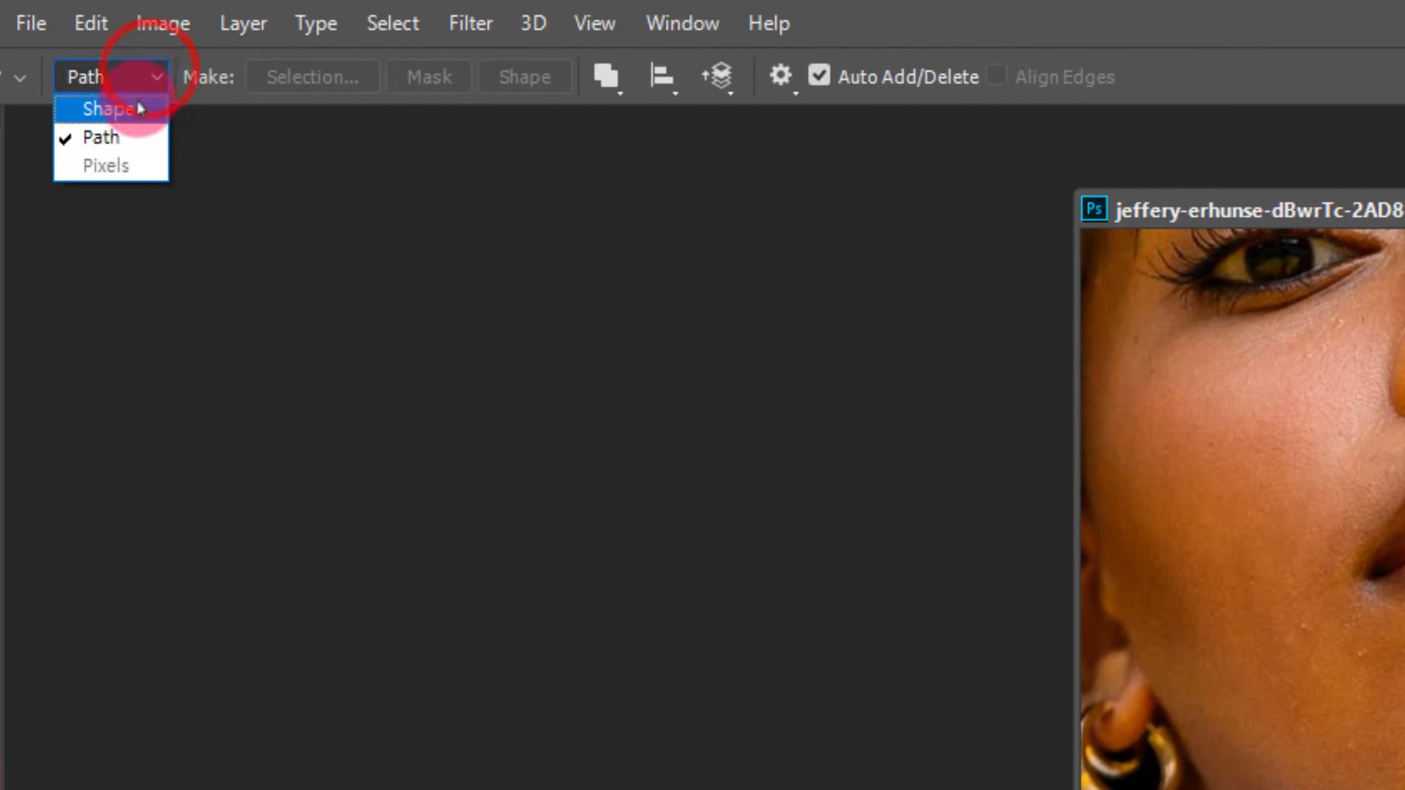
click(129, 136)
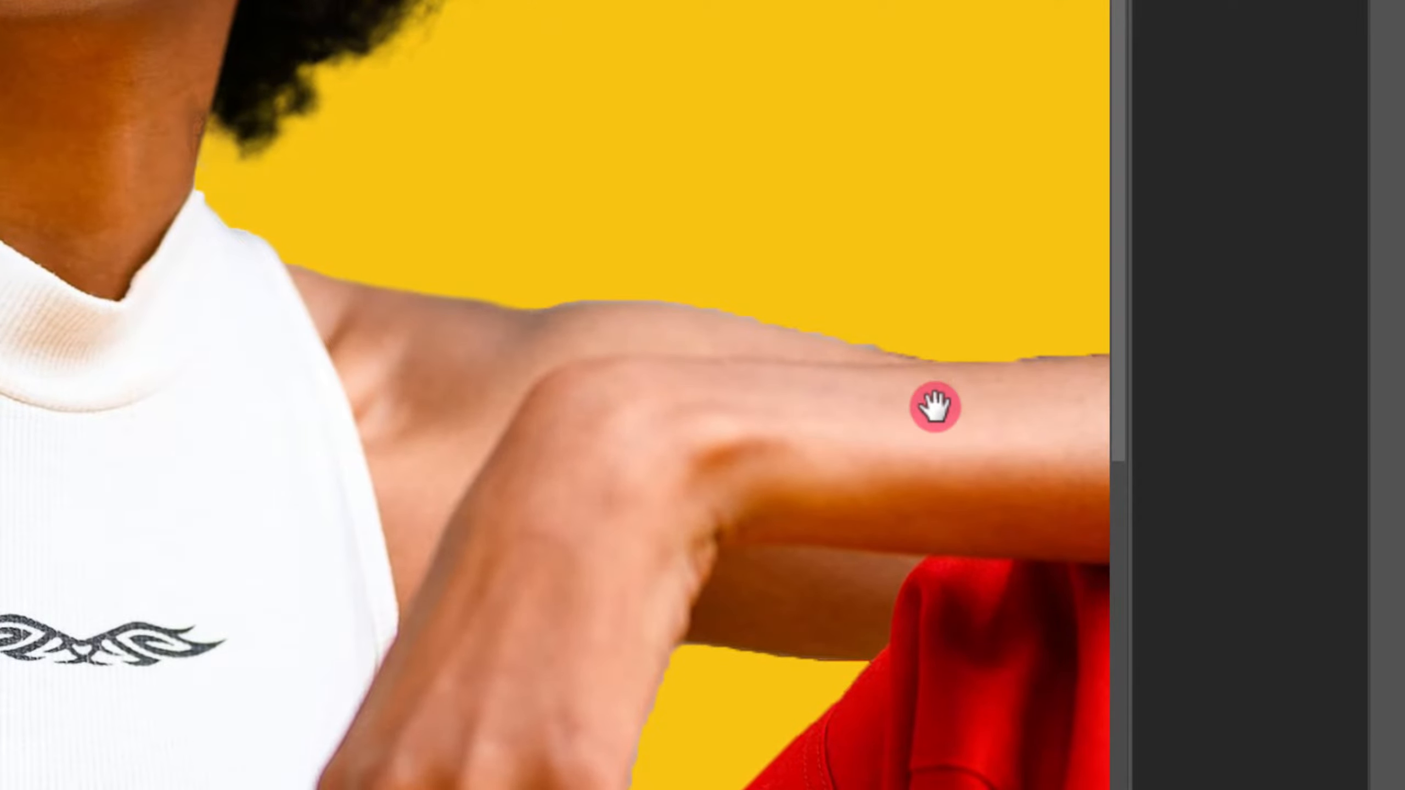
Draw a closed Pen path that follows the rough upper edge of the outstretched arm's shoulder and loops through the yellow background above it.
drag(1077, 472, 974, 476)
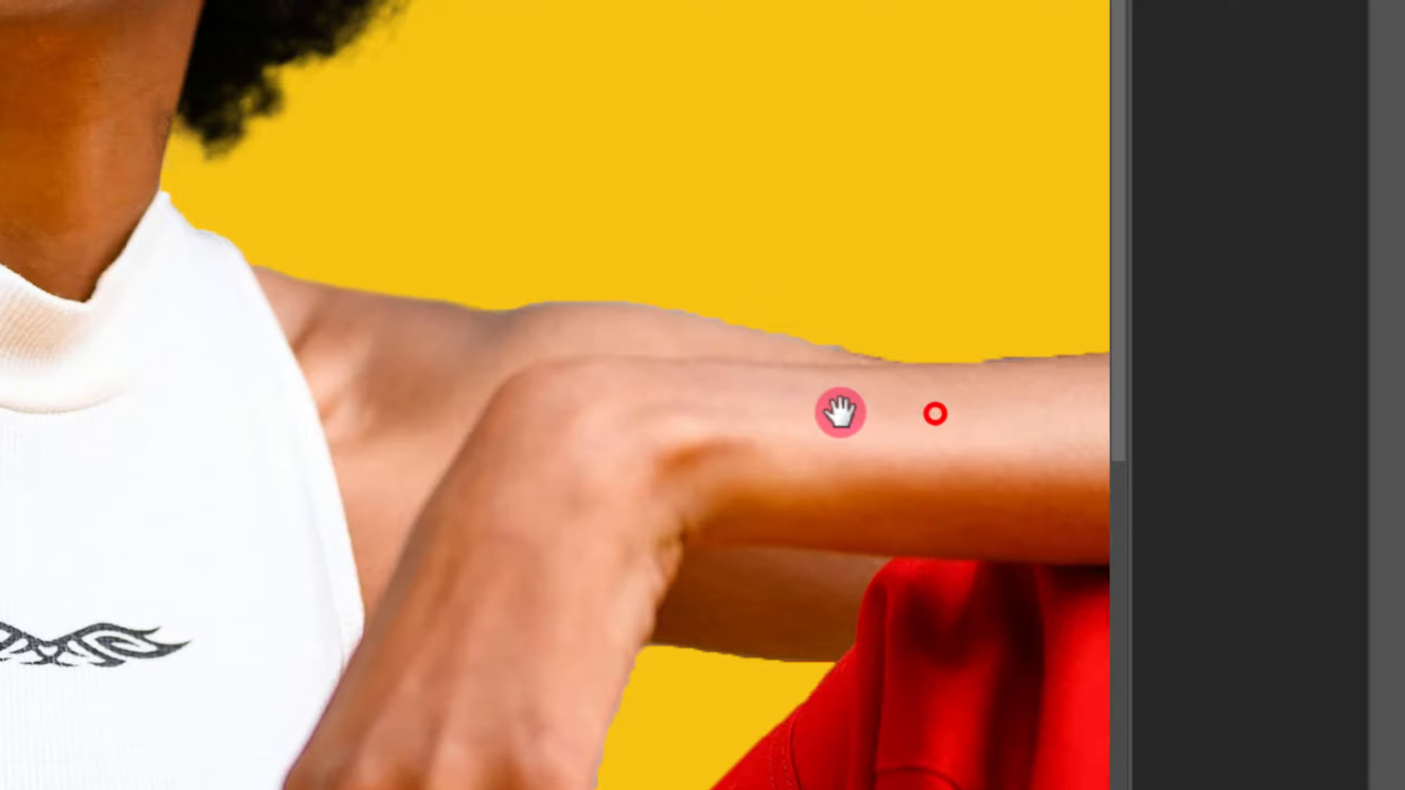
drag(839, 412, 502, 377)
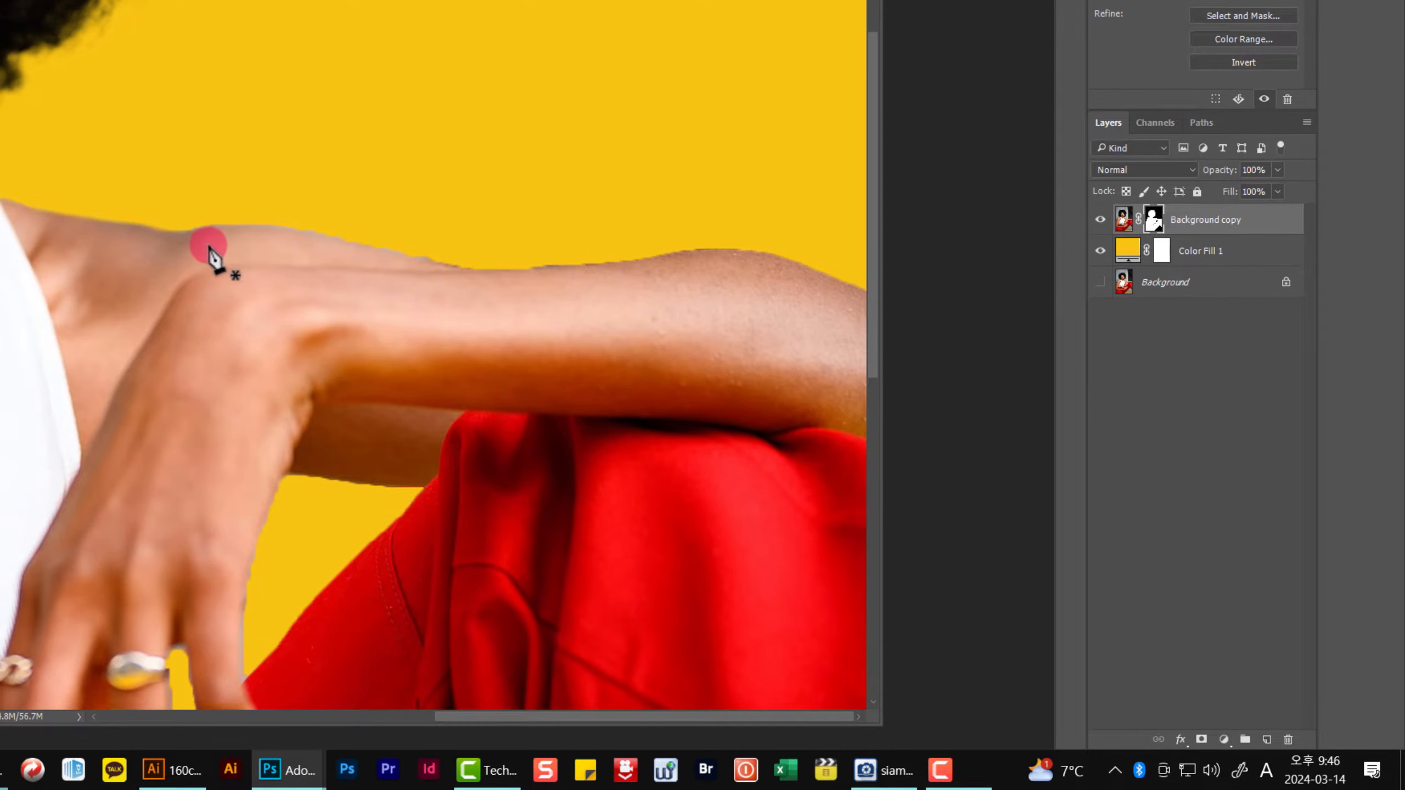
alt+scroll(212, 250, up, 2)
click(185, 226)
drag(329, 225, 414, 239)
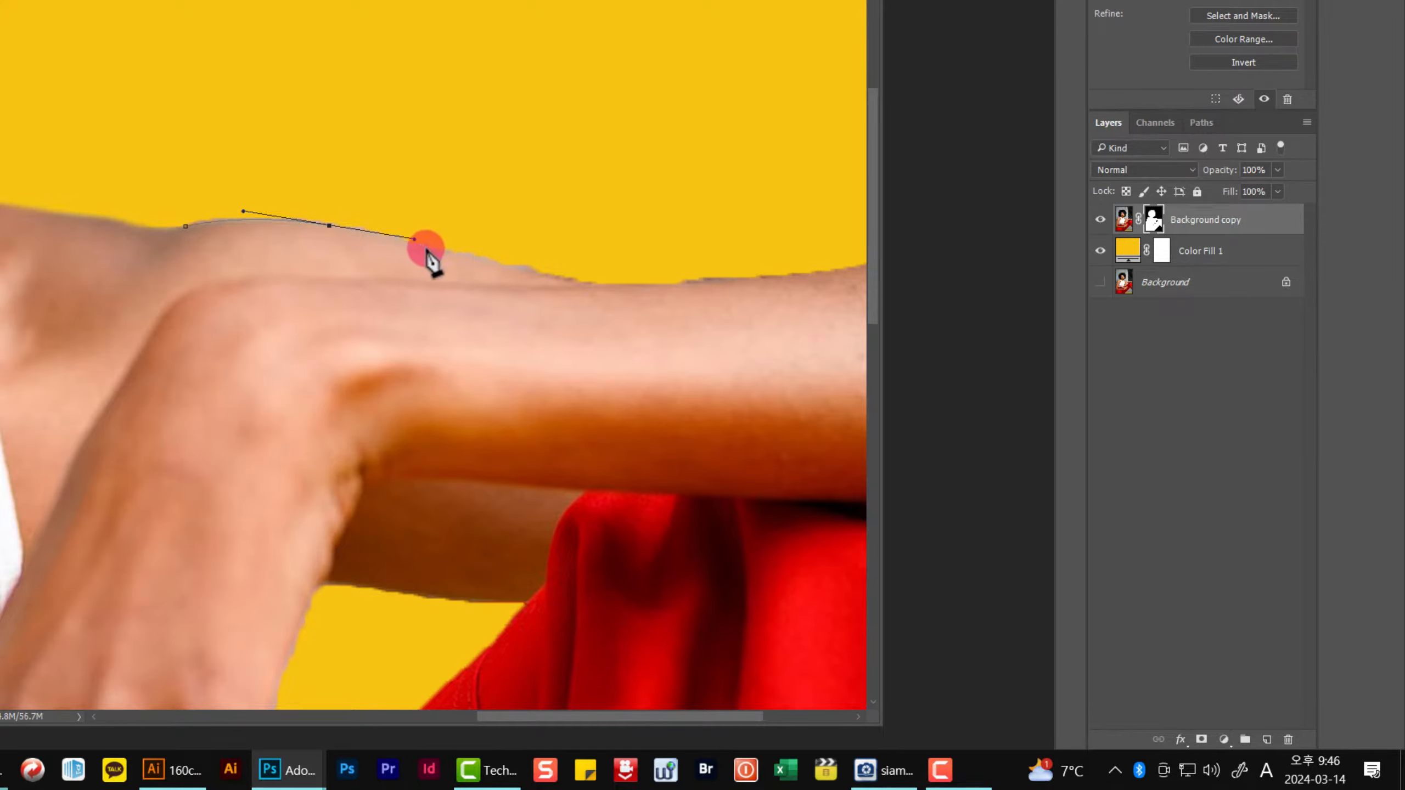
key(ctrl+z)
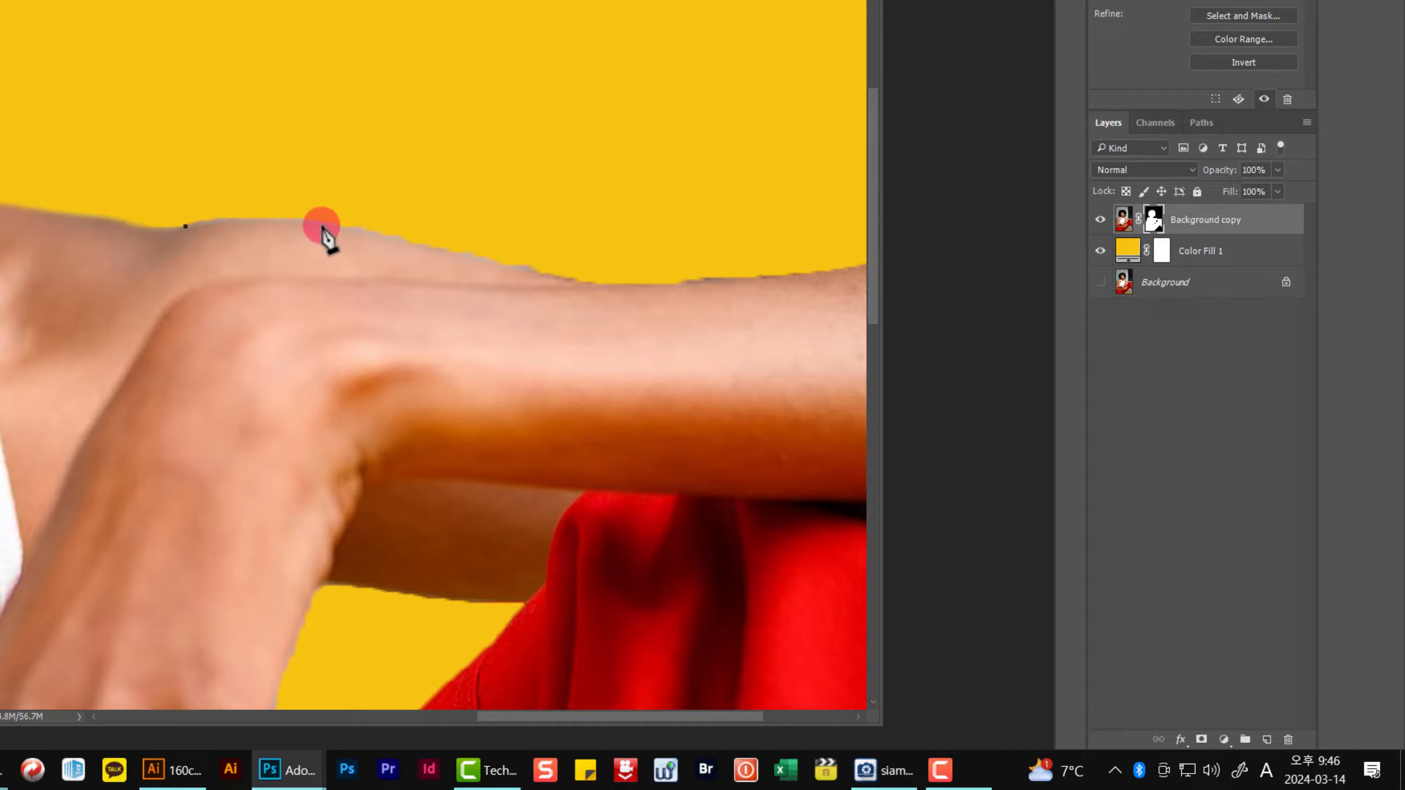
drag(340, 228, 408, 244)
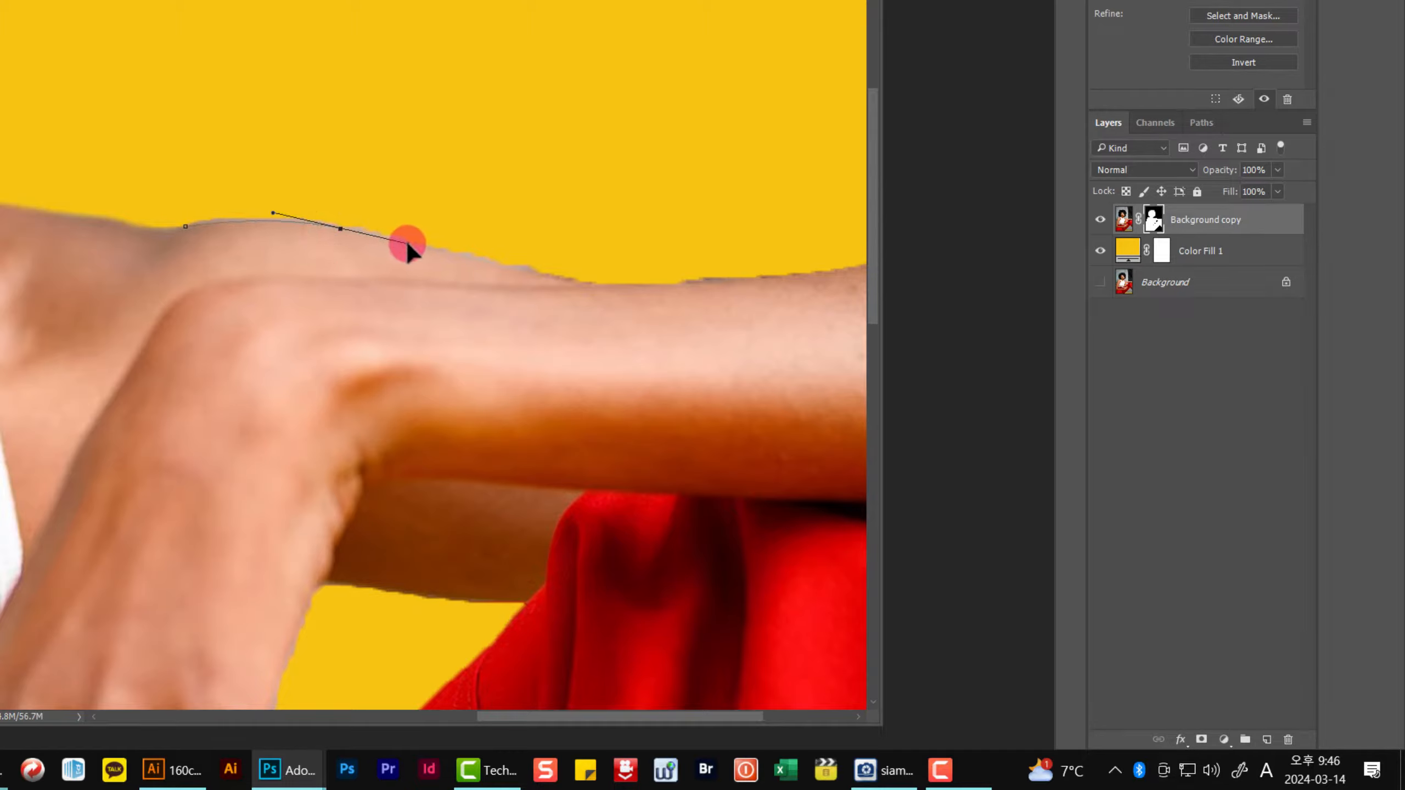
drag(584, 282, 598, 283)
click(639, 219)
drag(389, 91, 369, 91)
click(297, 102)
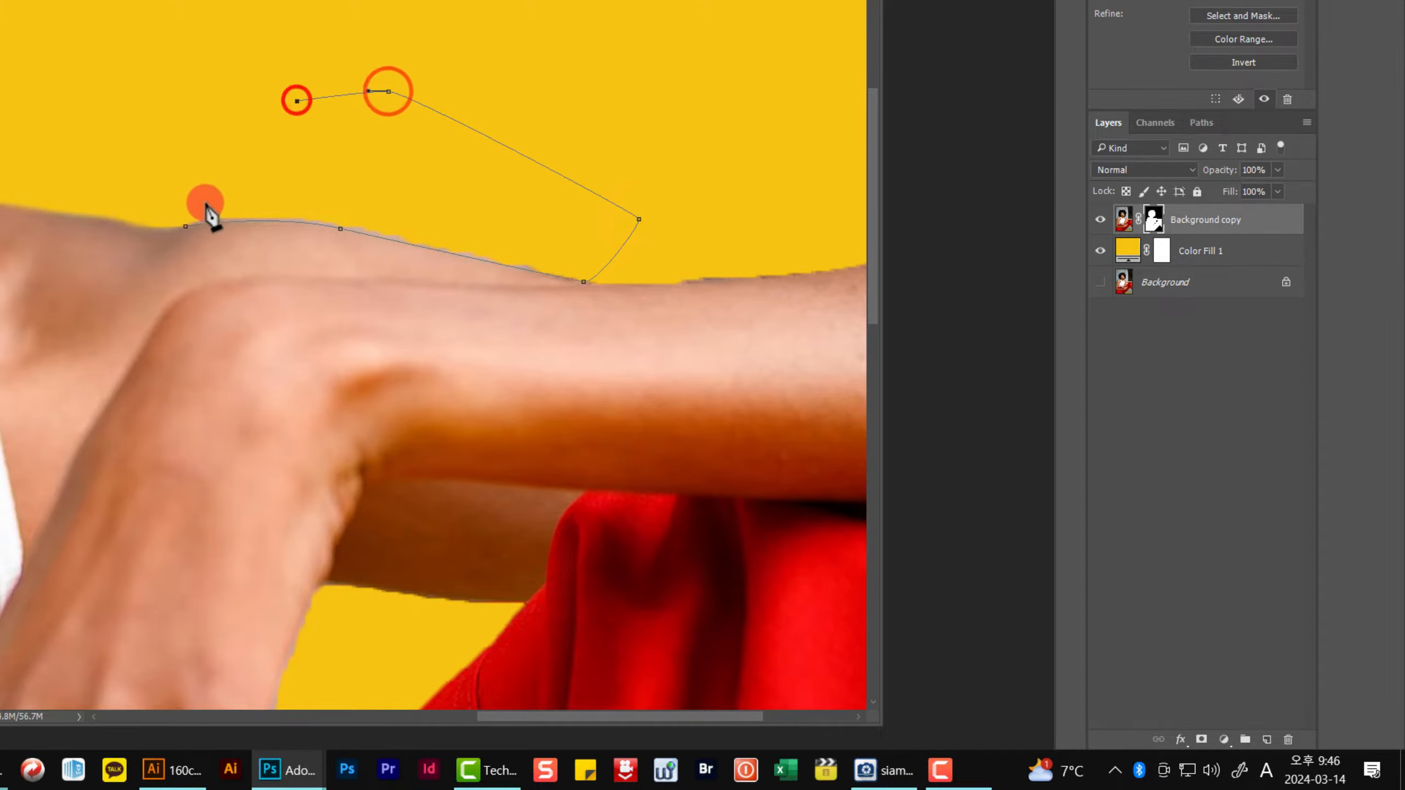
click(186, 226)
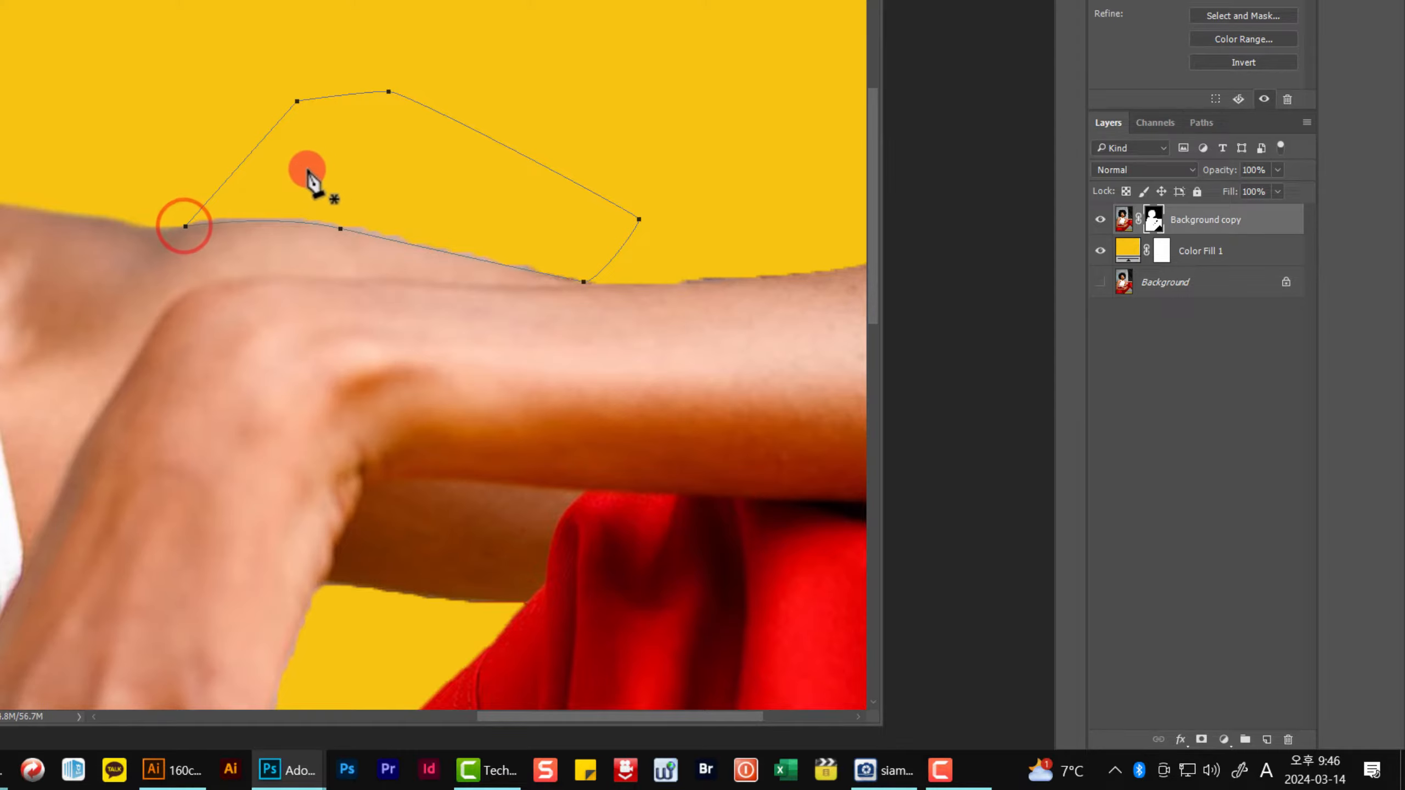
Turn the path into a new anti-aliased selection with a 0-pixel feather, fill it with black on the layer mask and deselect.
right_click(376, 154)
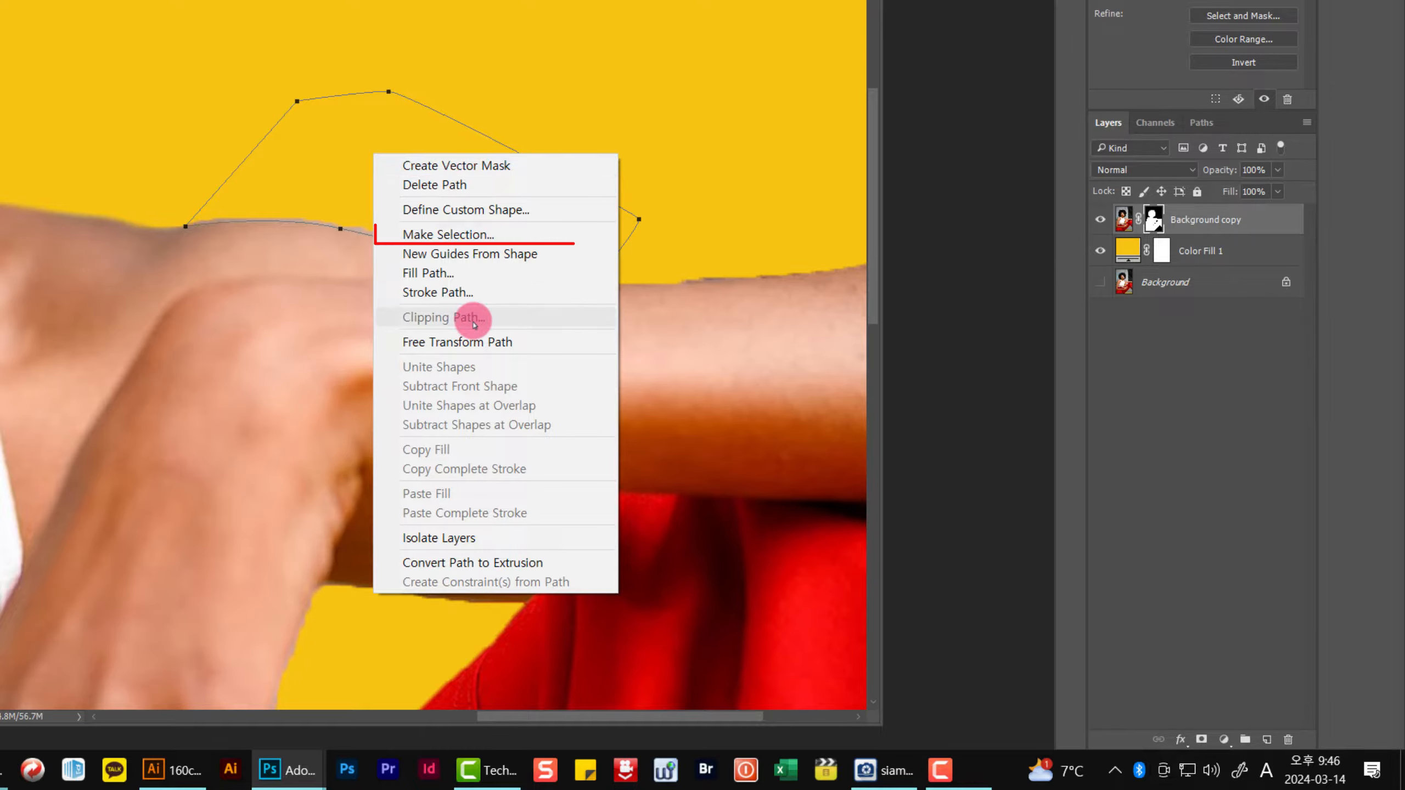
click(444, 234)
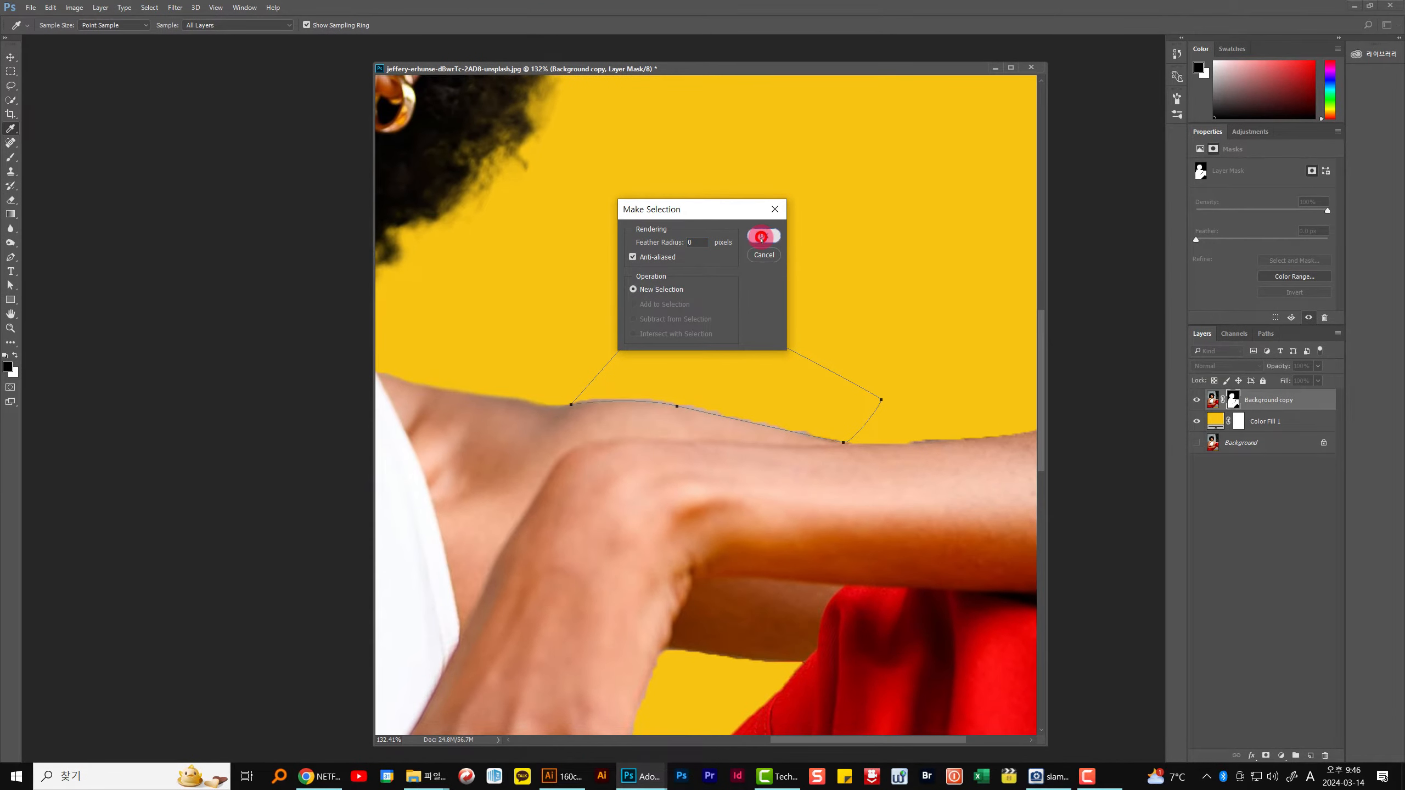
click(760, 238)
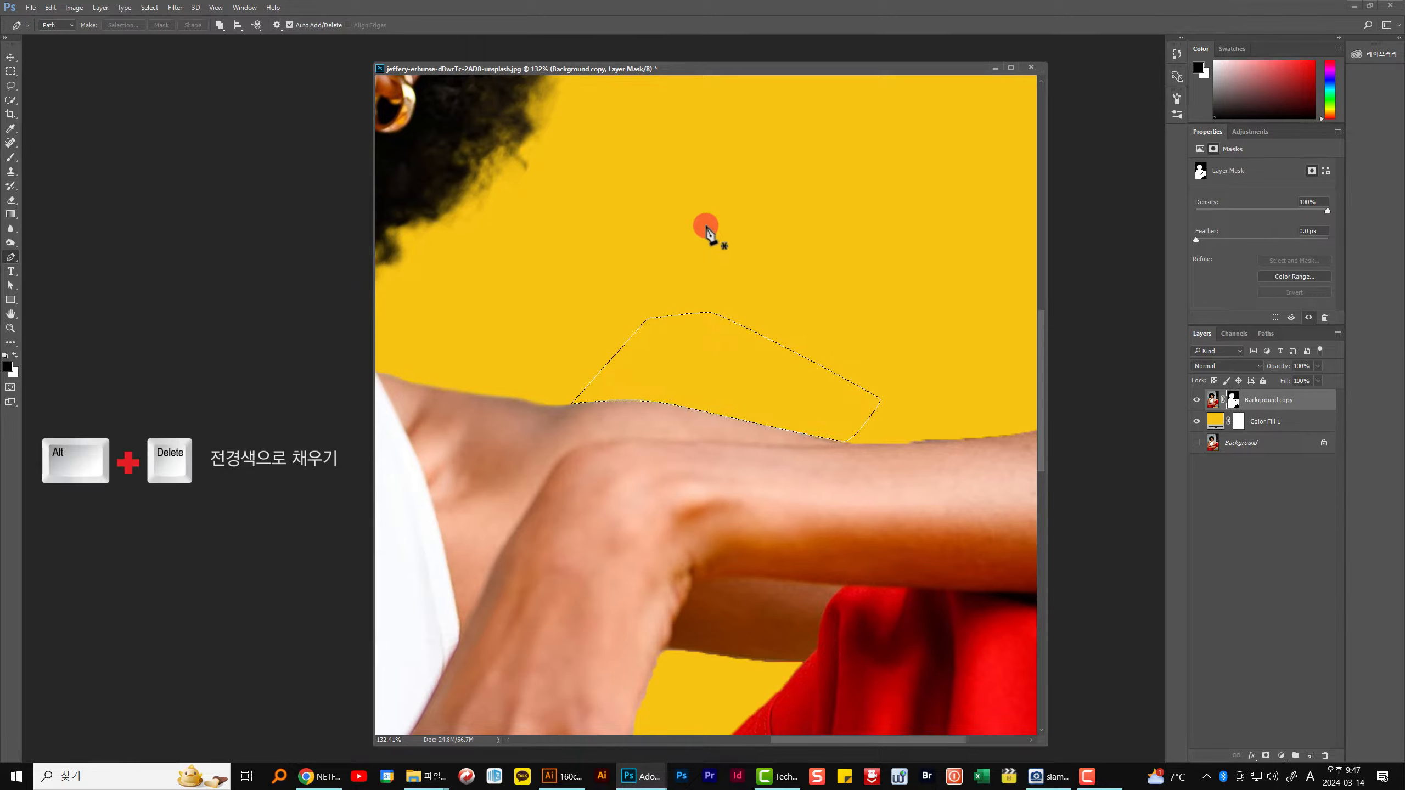
key(ctrl+d)
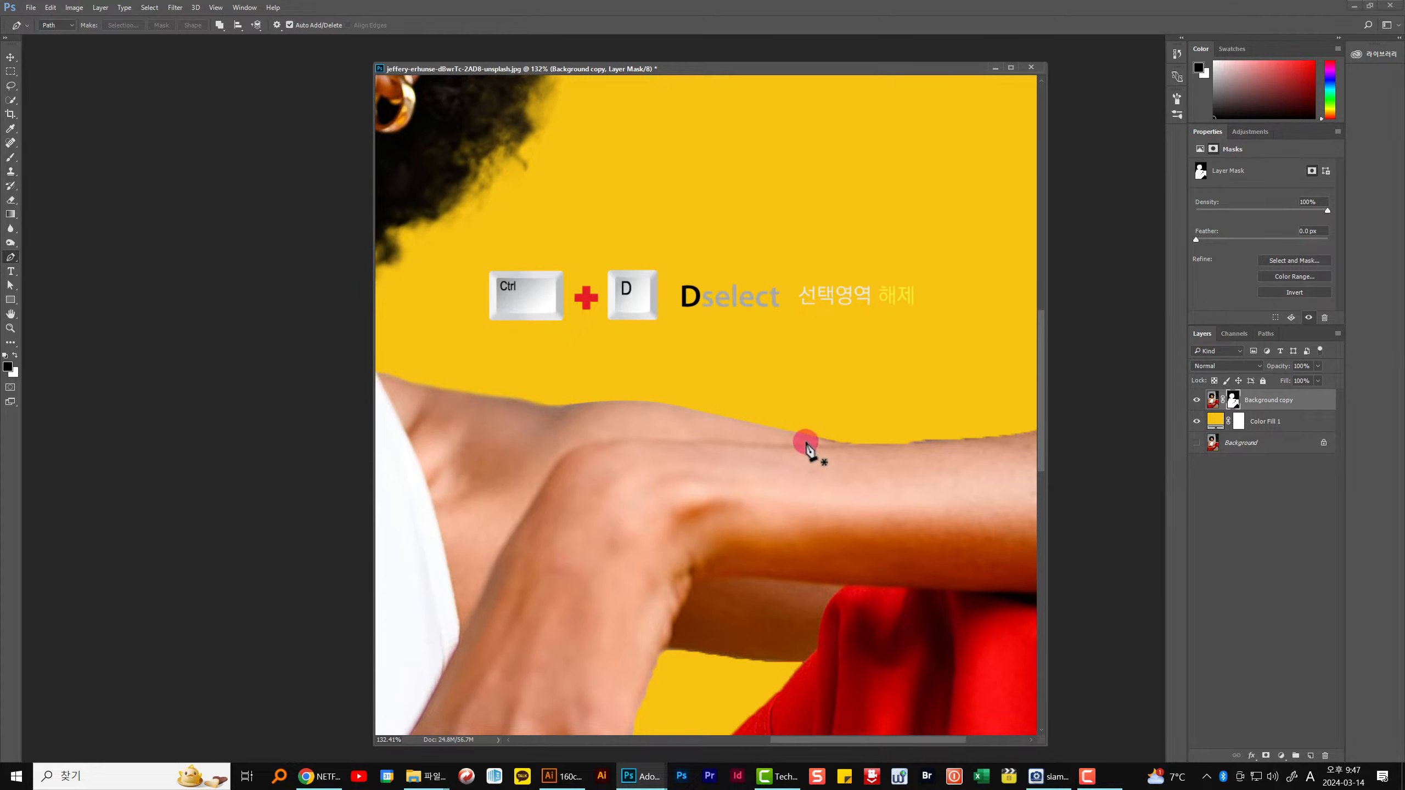
Outline the jagged upper edge of the forearm with a closed Pen path, convert it to a selection and fill it black on the mask.
scroll(636, 396, down, 2)
scroll(928, 441, up, 2)
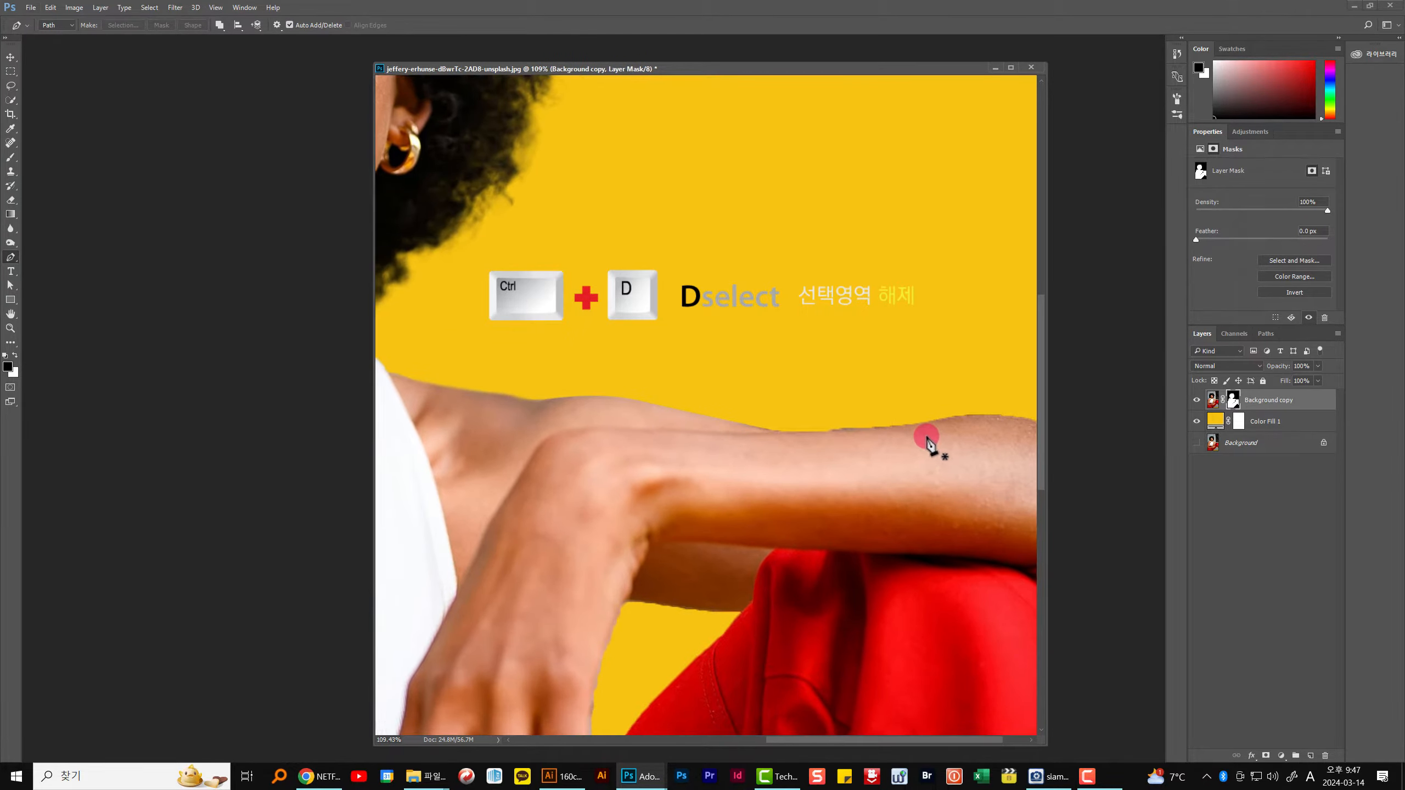
click(688, 416)
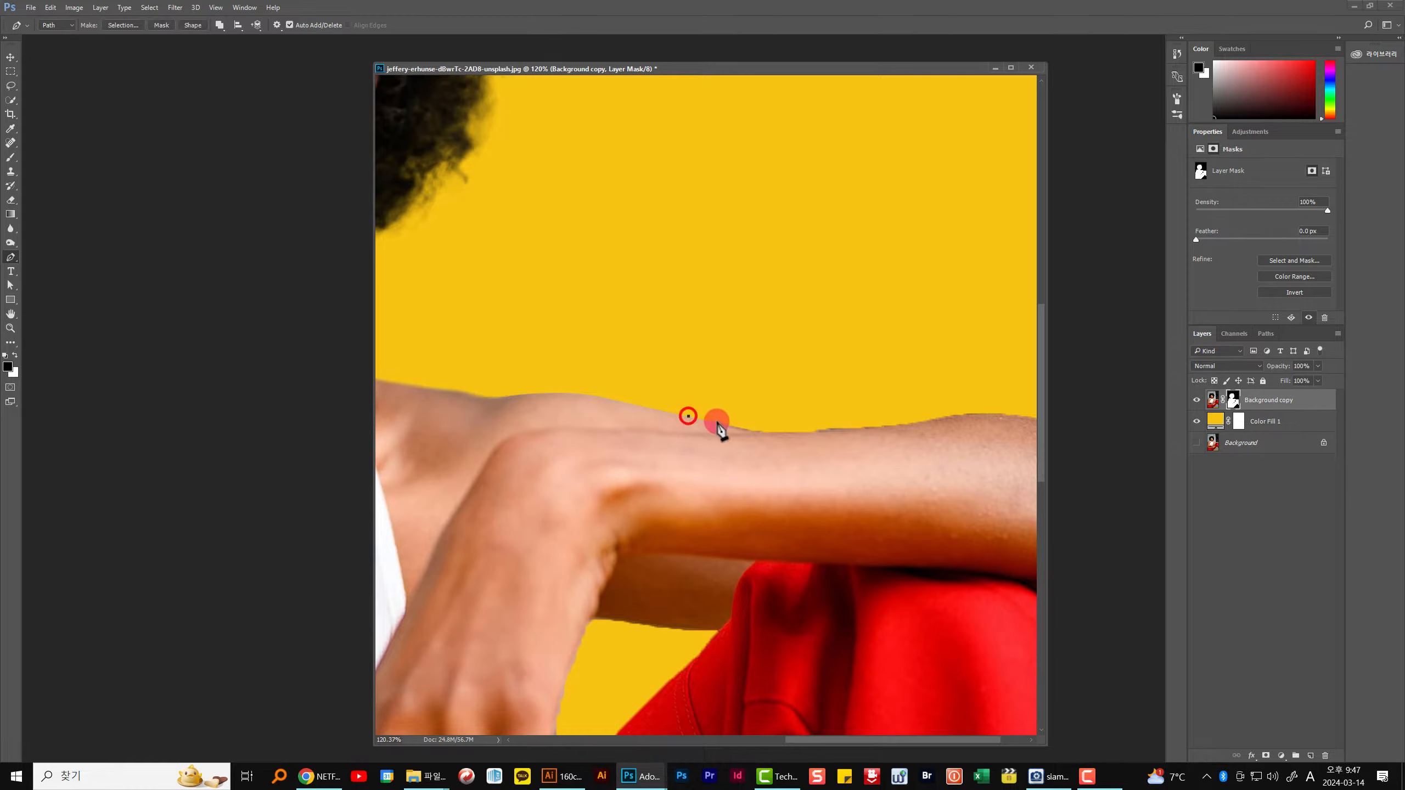
click(761, 435)
drag(788, 395, 624, 381)
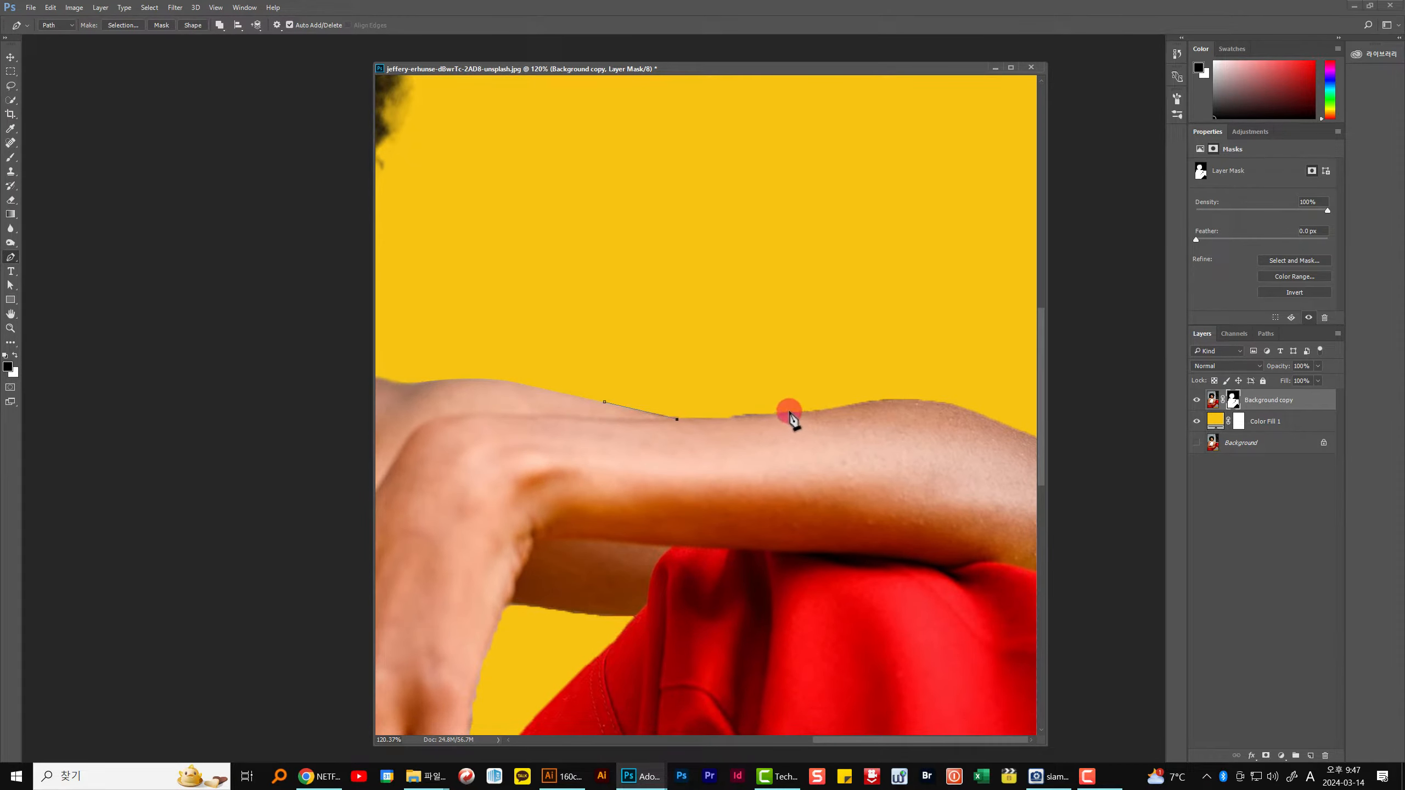
drag(794, 414, 807, 413)
drag(918, 401, 941, 401)
click(886, 350)
drag(746, 305, 698, 307)
click(604, 401)
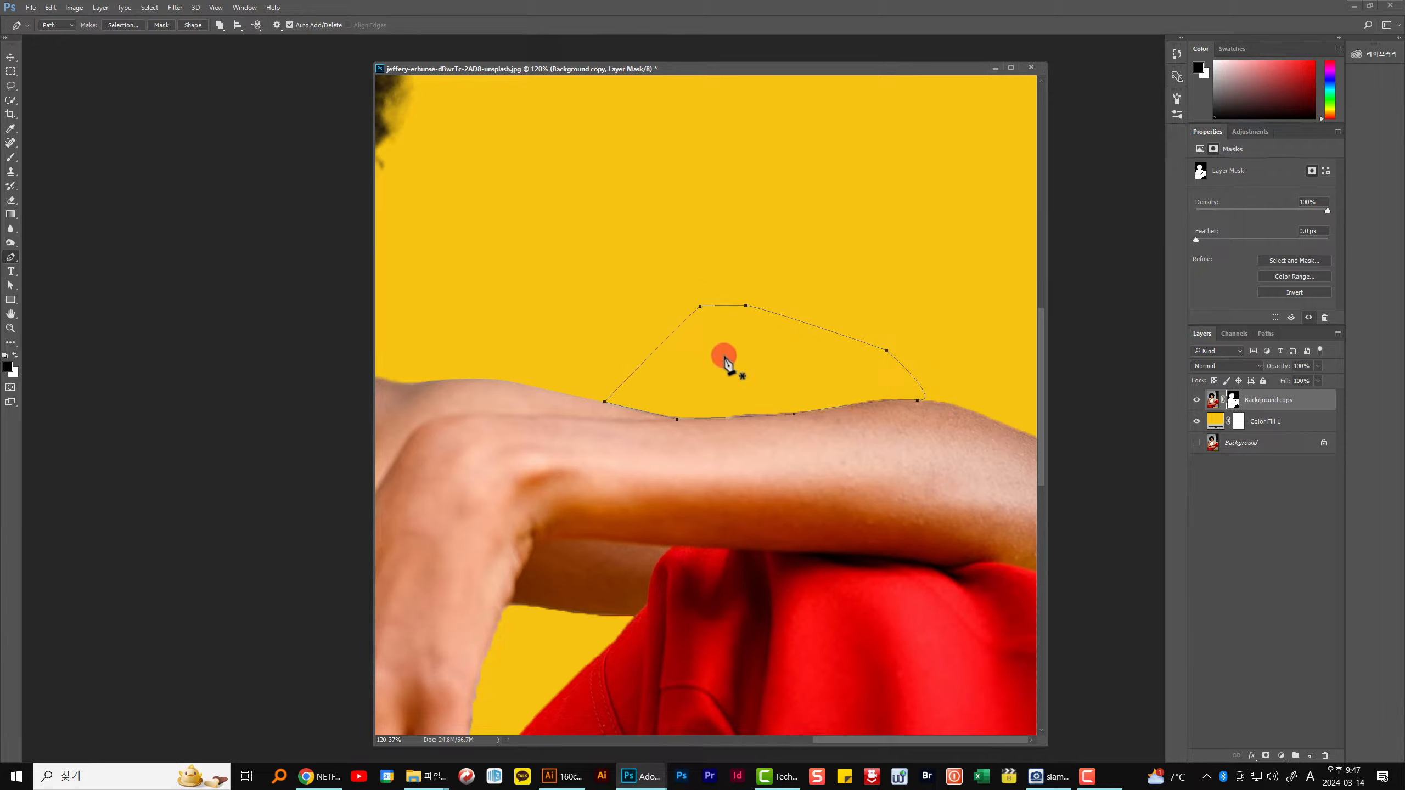
key(ctrl+Return)
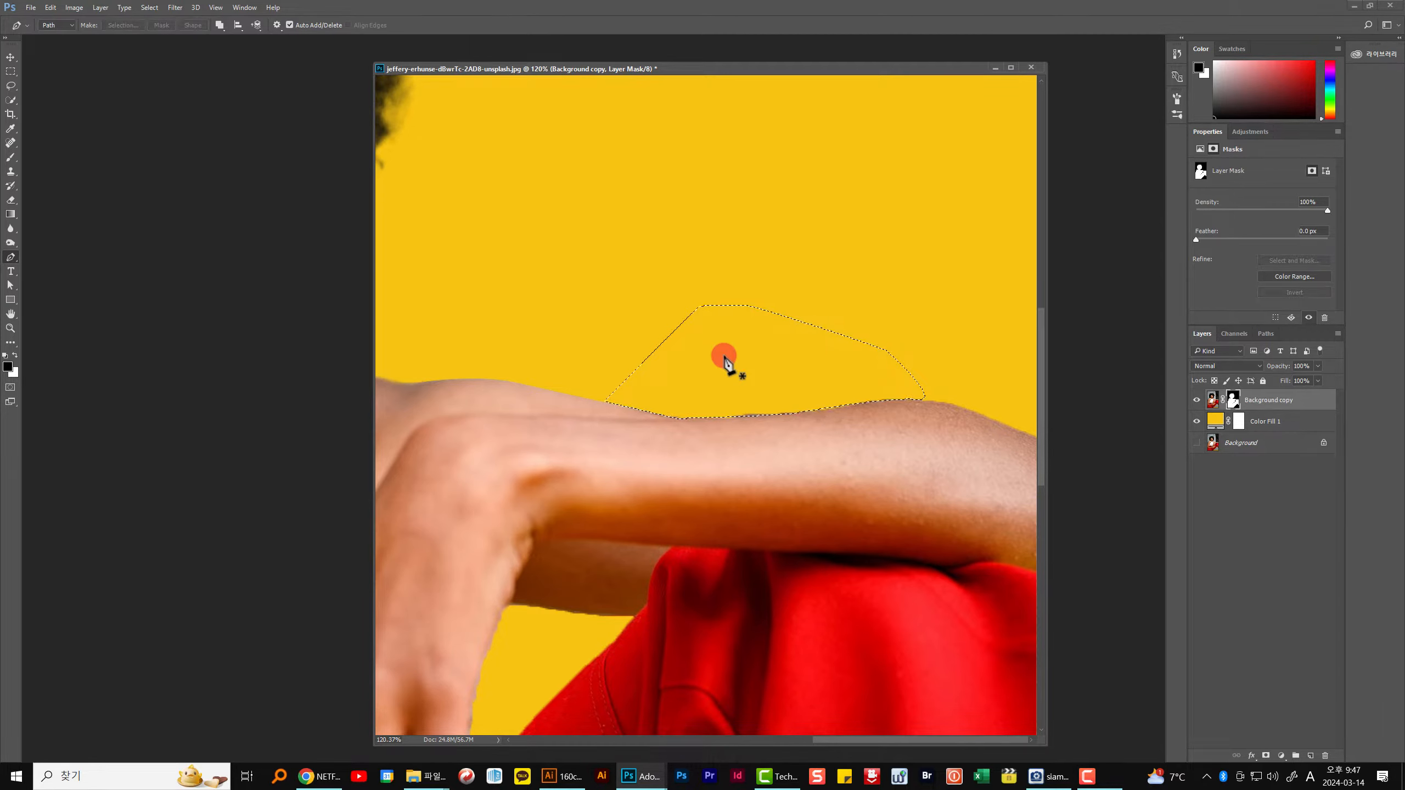
key(alt+Delete)
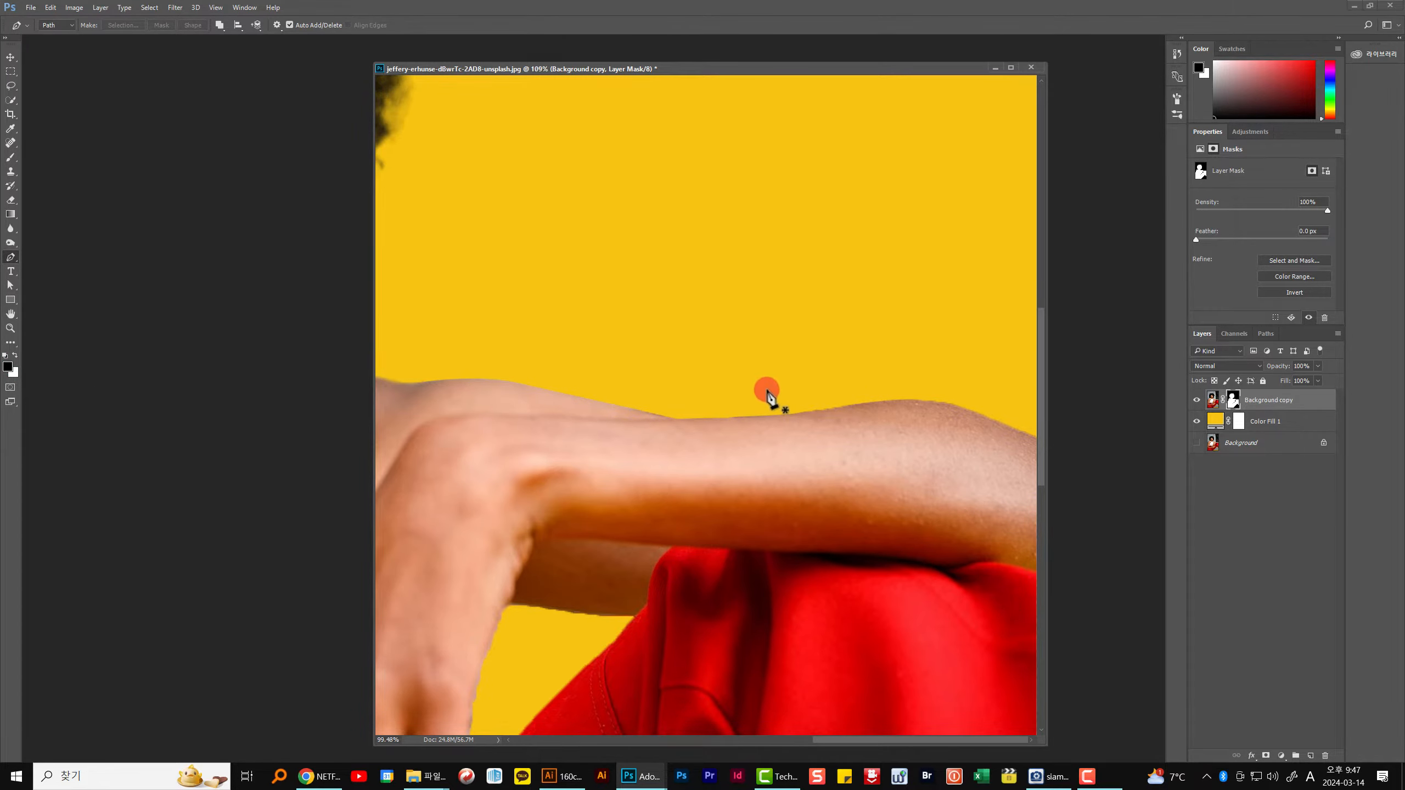
Trace the gap between underarm, hand and red trousers with a closed Pen path and mask that area out with black, then deselect.
scroll(768, 398, down, 4)
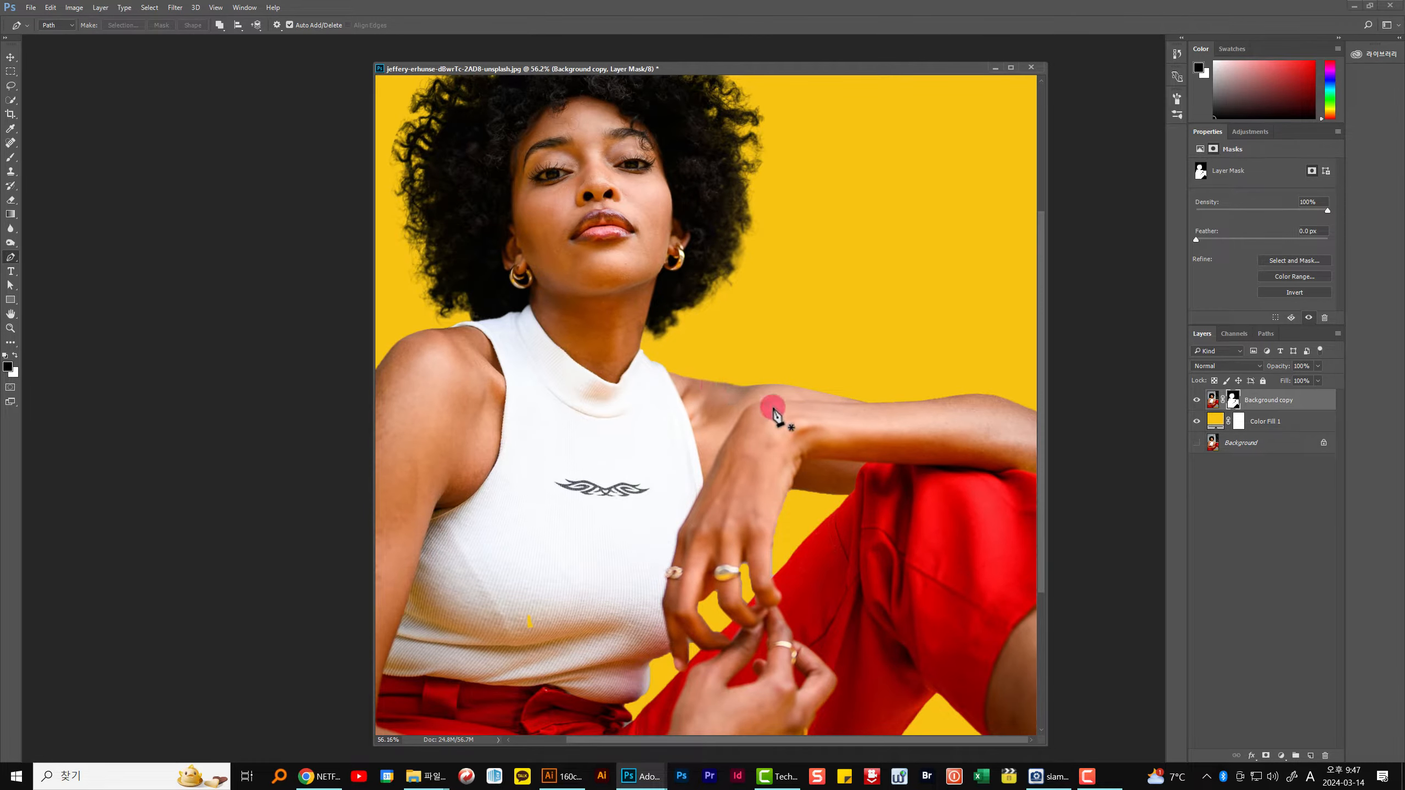
scroll(785, 421, down, 1)
scroll(829, 536, up, 5)
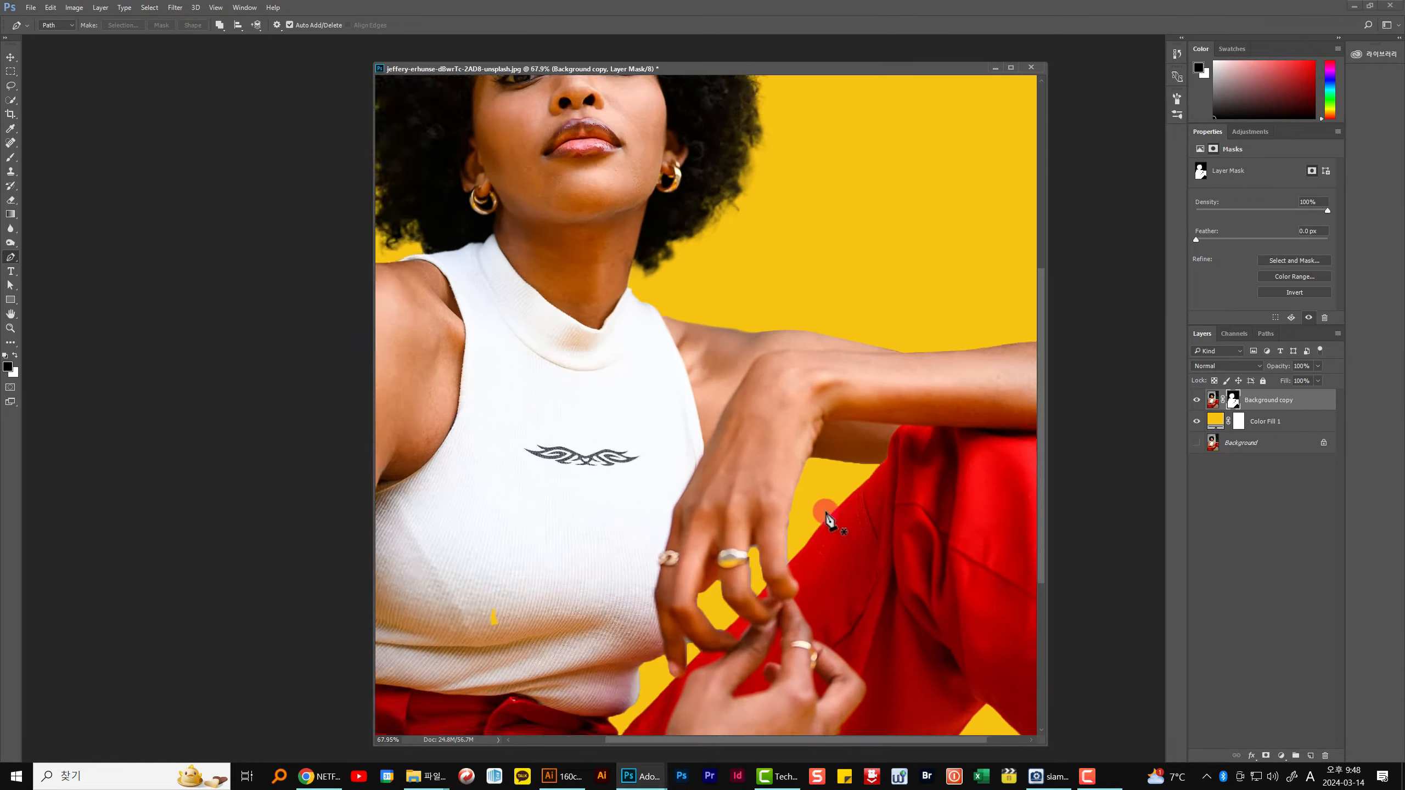
click(931, 436)
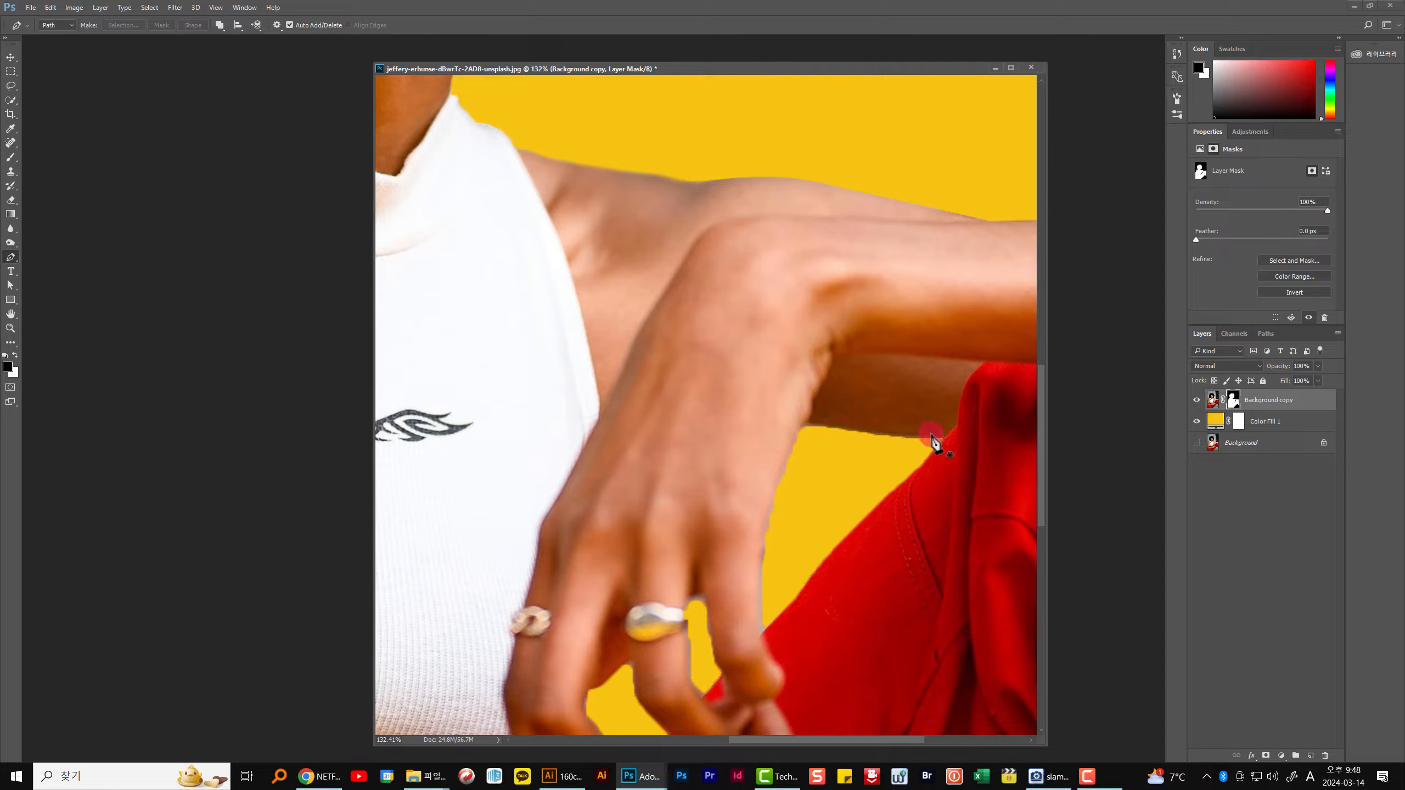
click(944, 437)
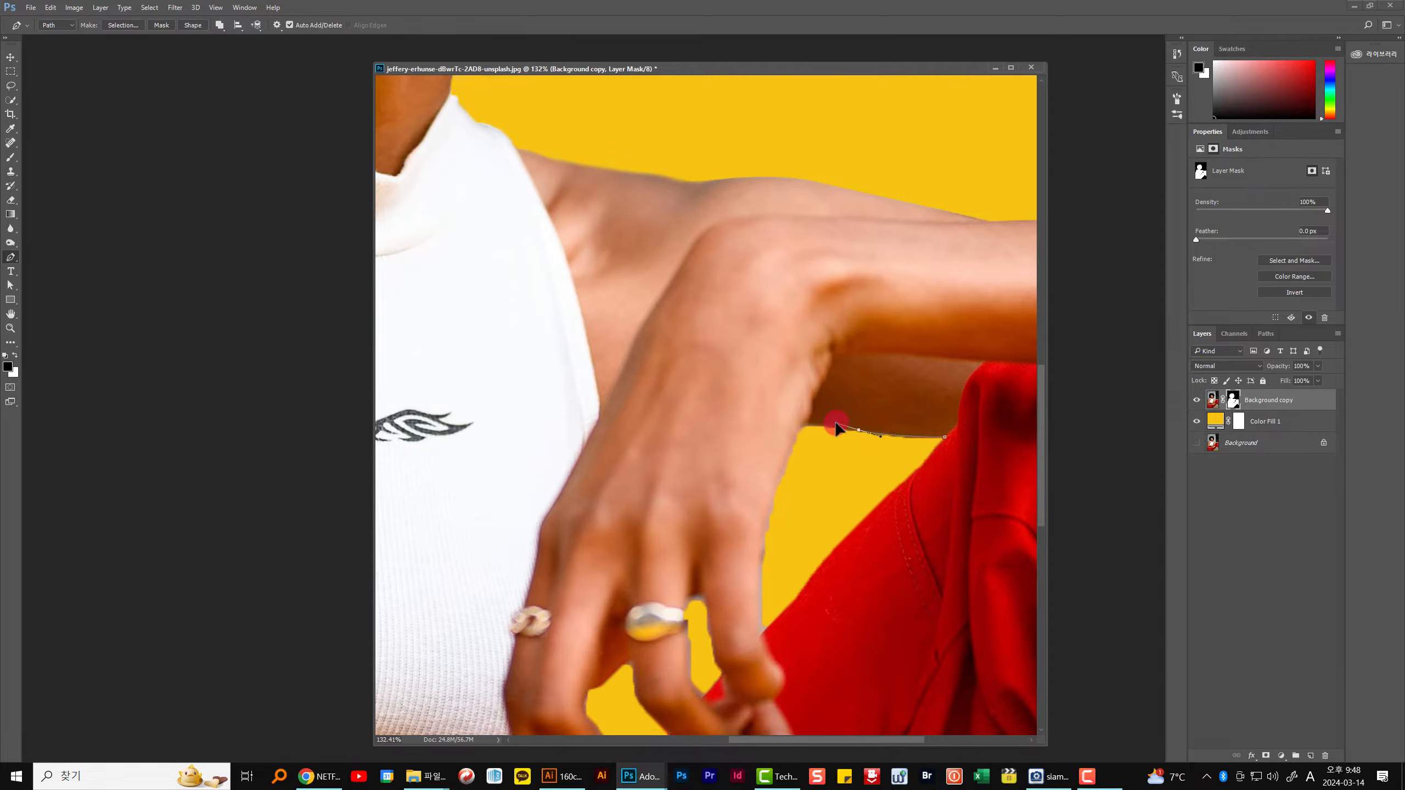
drag(803, 427, 796, 430)
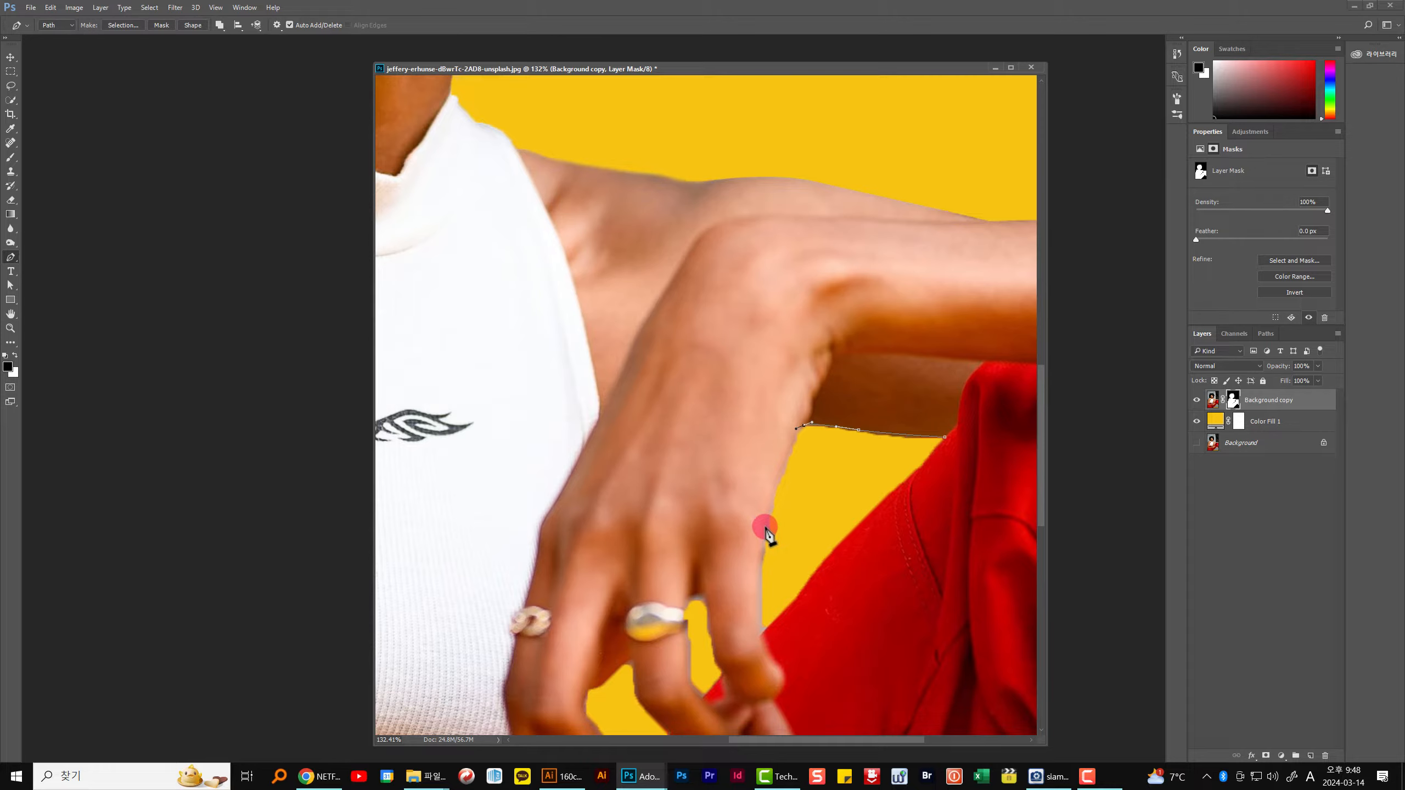
drag(767, 525, 760, 555)
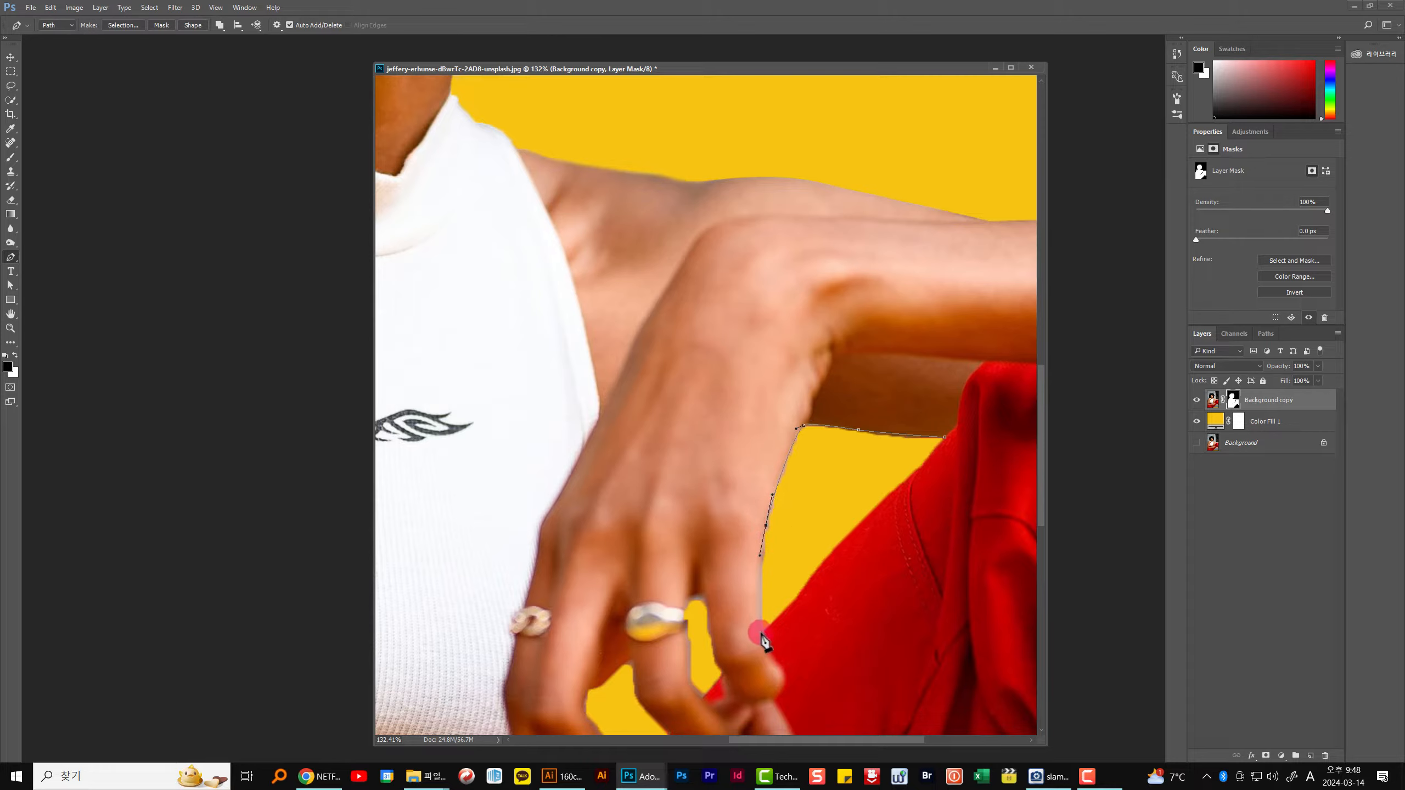
drag(769, 631, 855, 493)
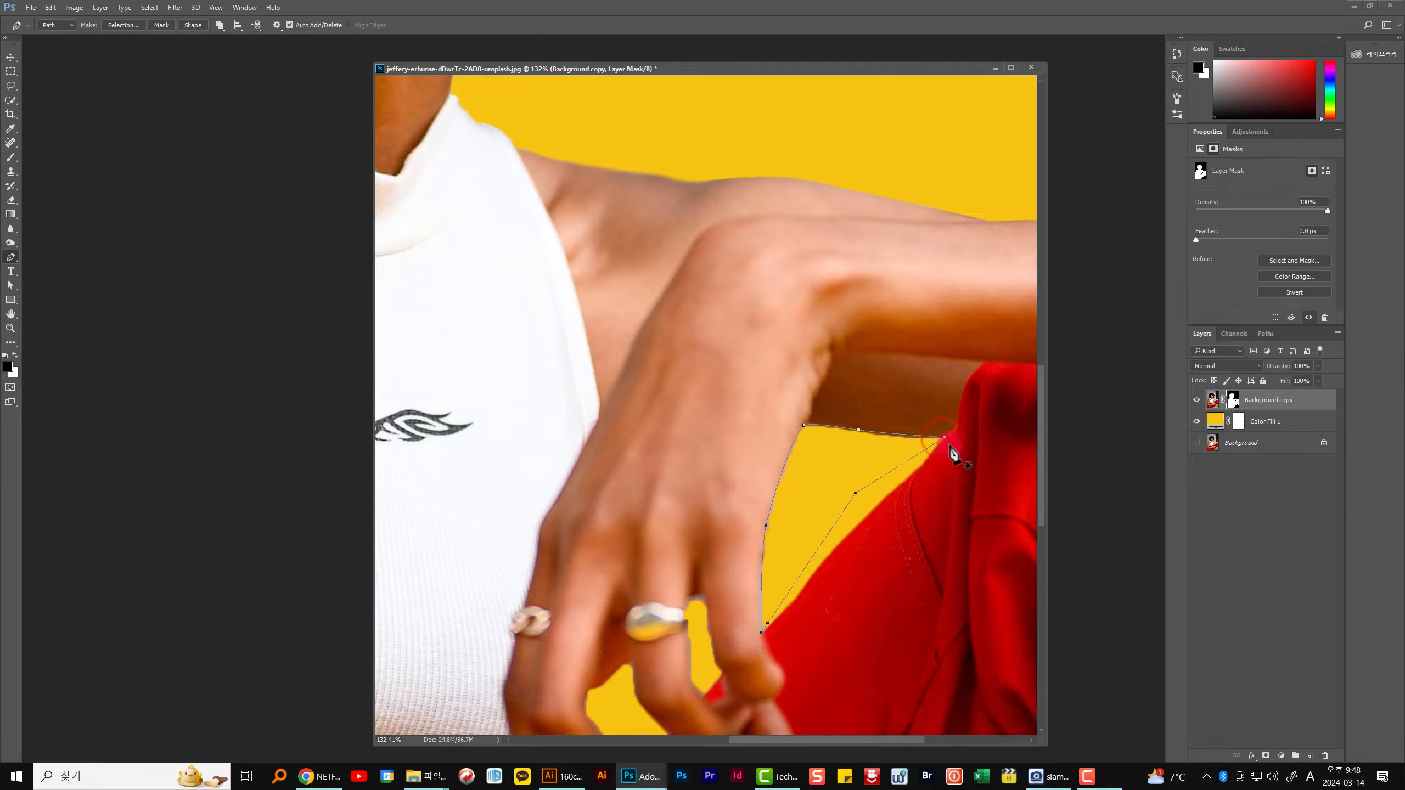
key(ctrl+Return)
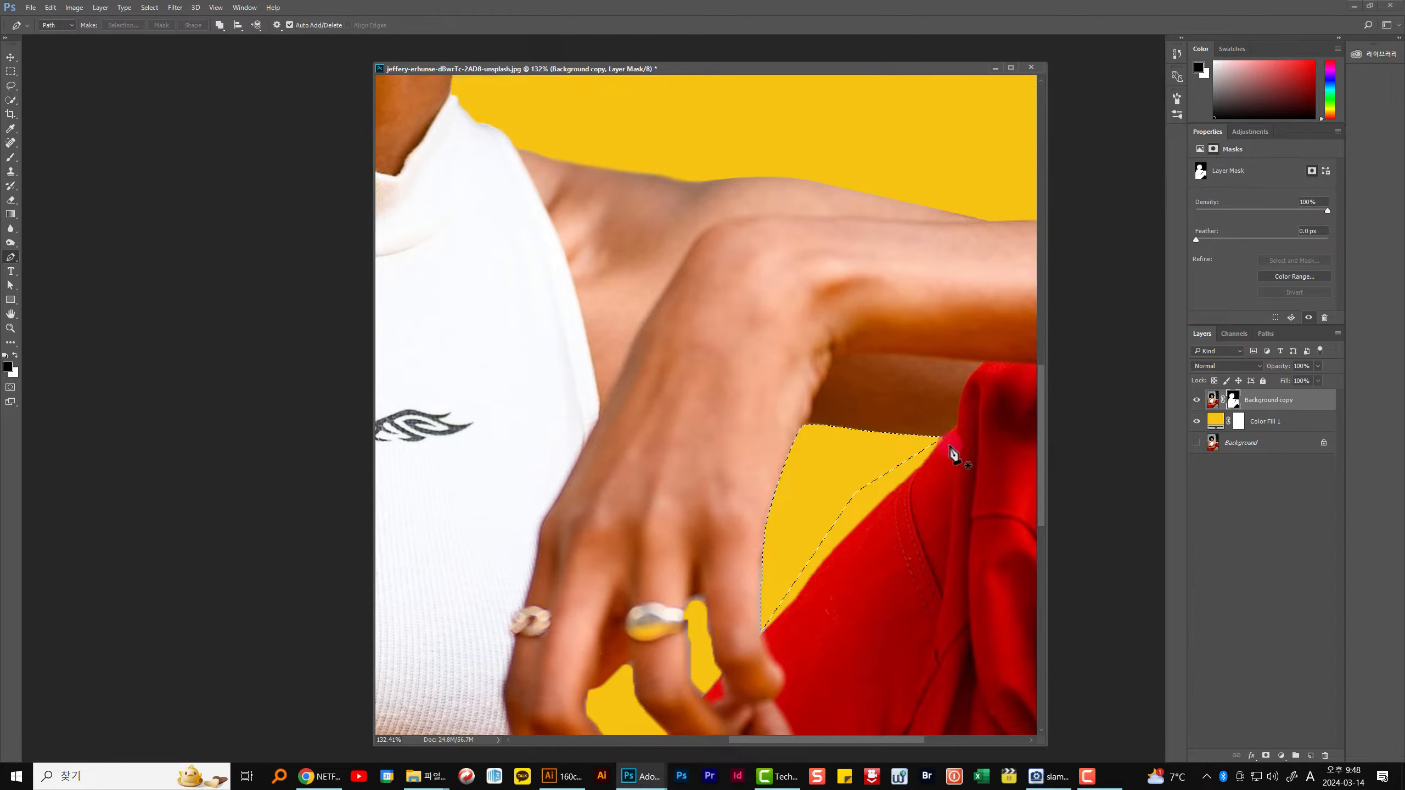
key(ctrl+d)
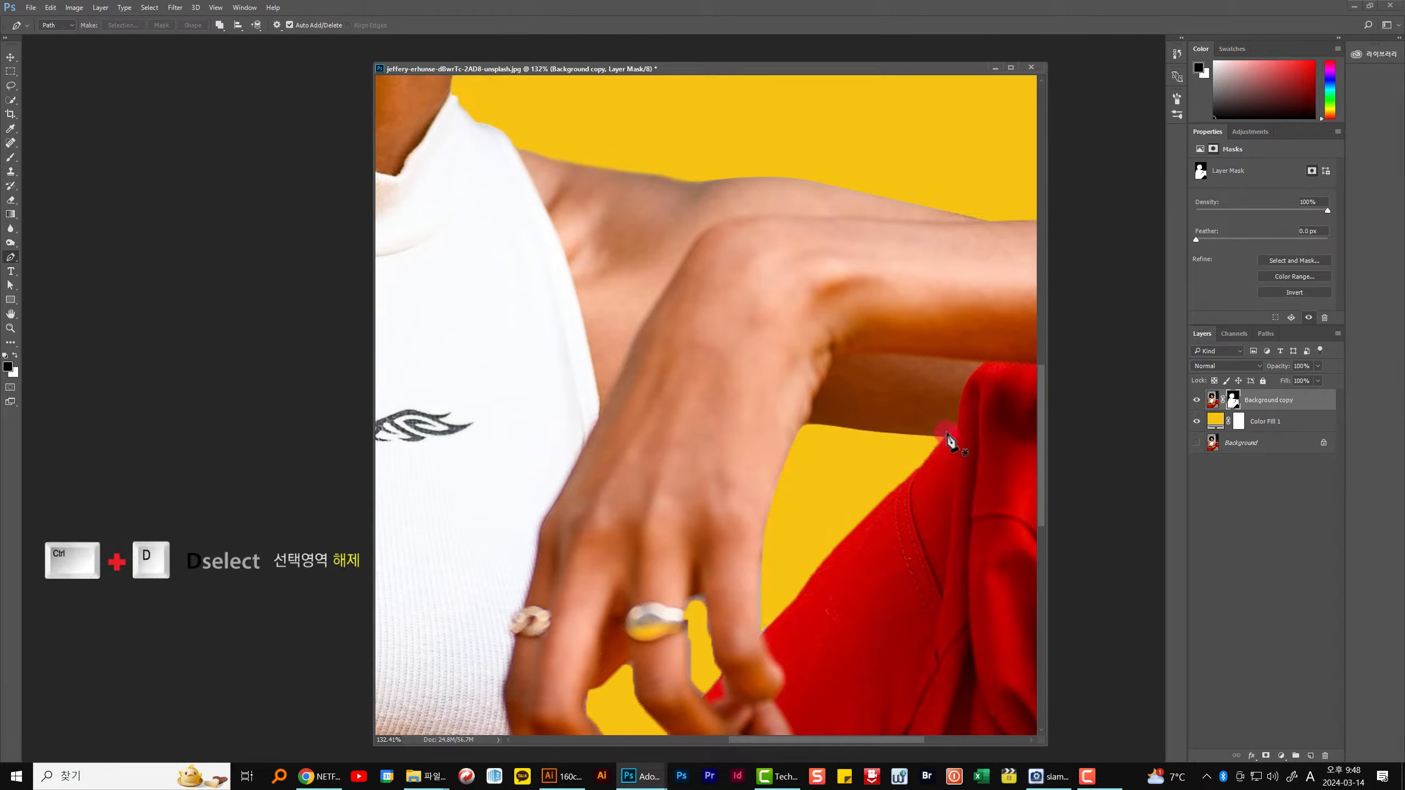
Hide the Color Fill 1 layer behind the cutout and move the portrait's document window aside.
key(ctrl+0)
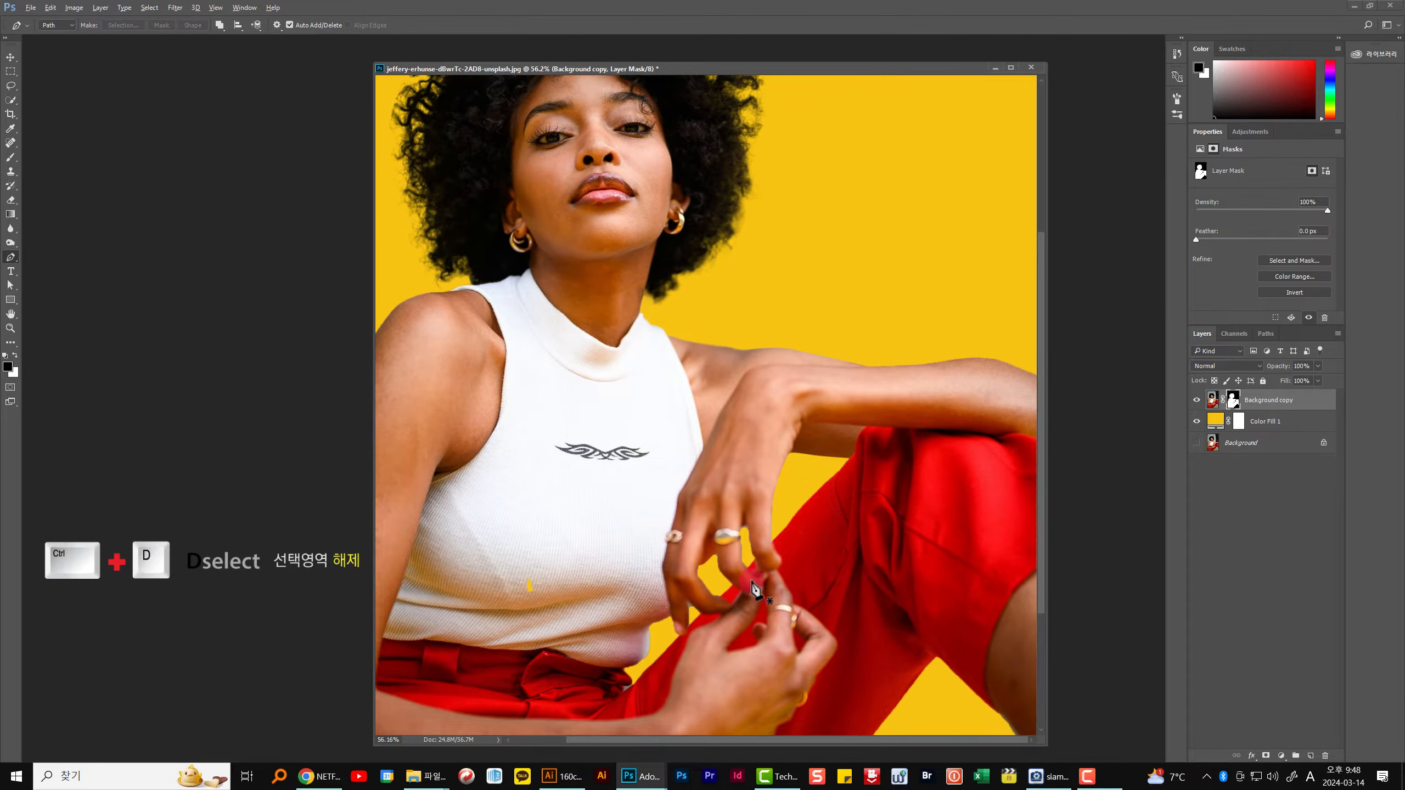
key(ctrl+0)
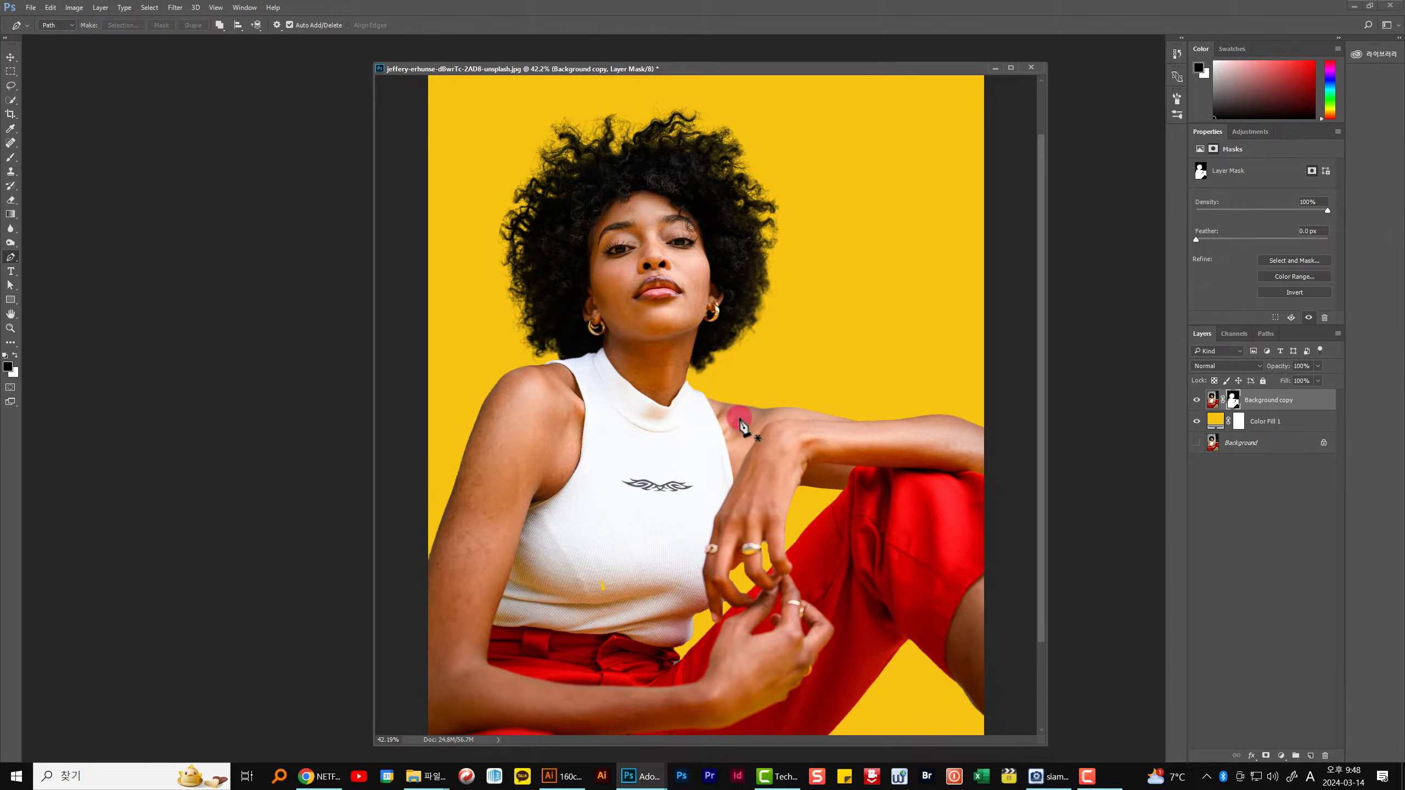
scroll(701, 411, down, 5)
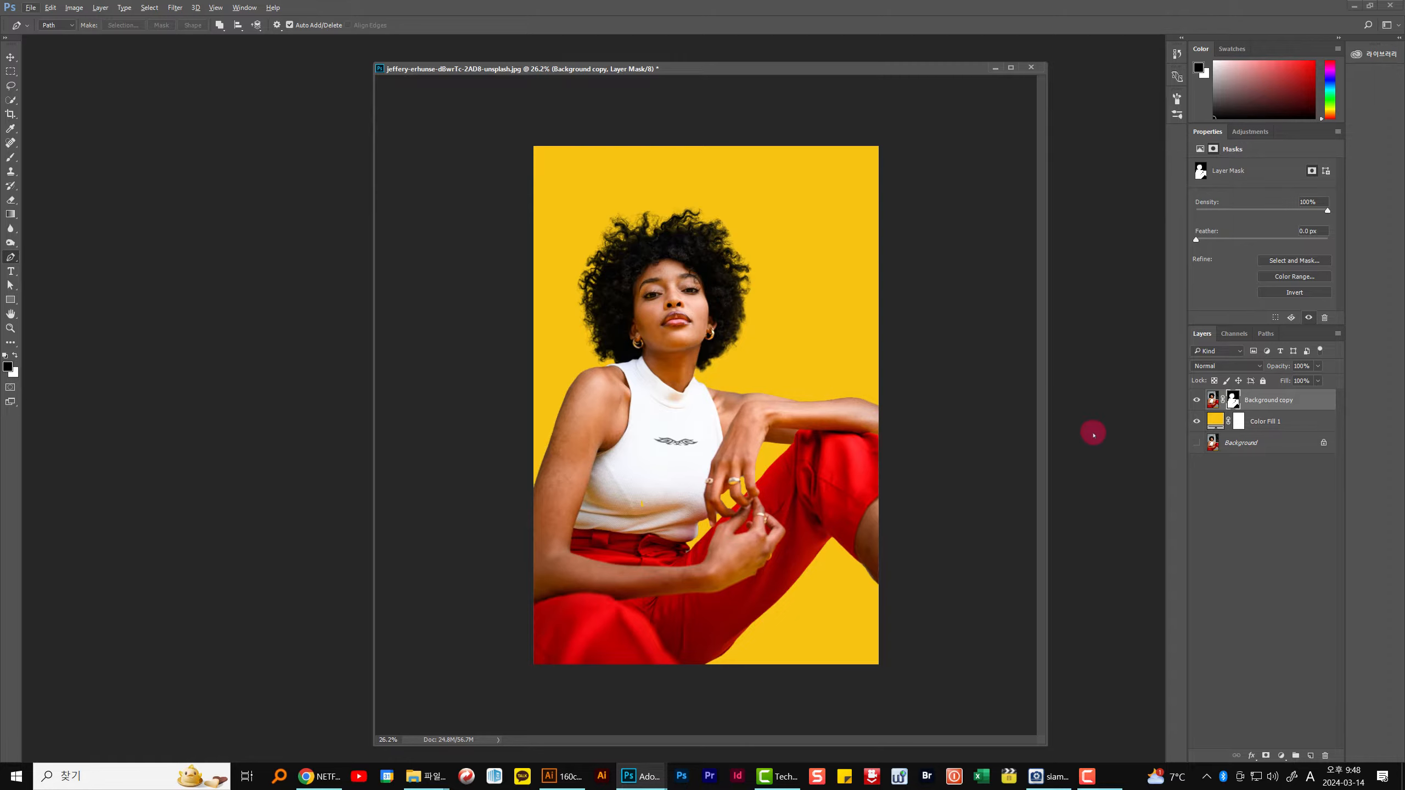
click(1196, 422)
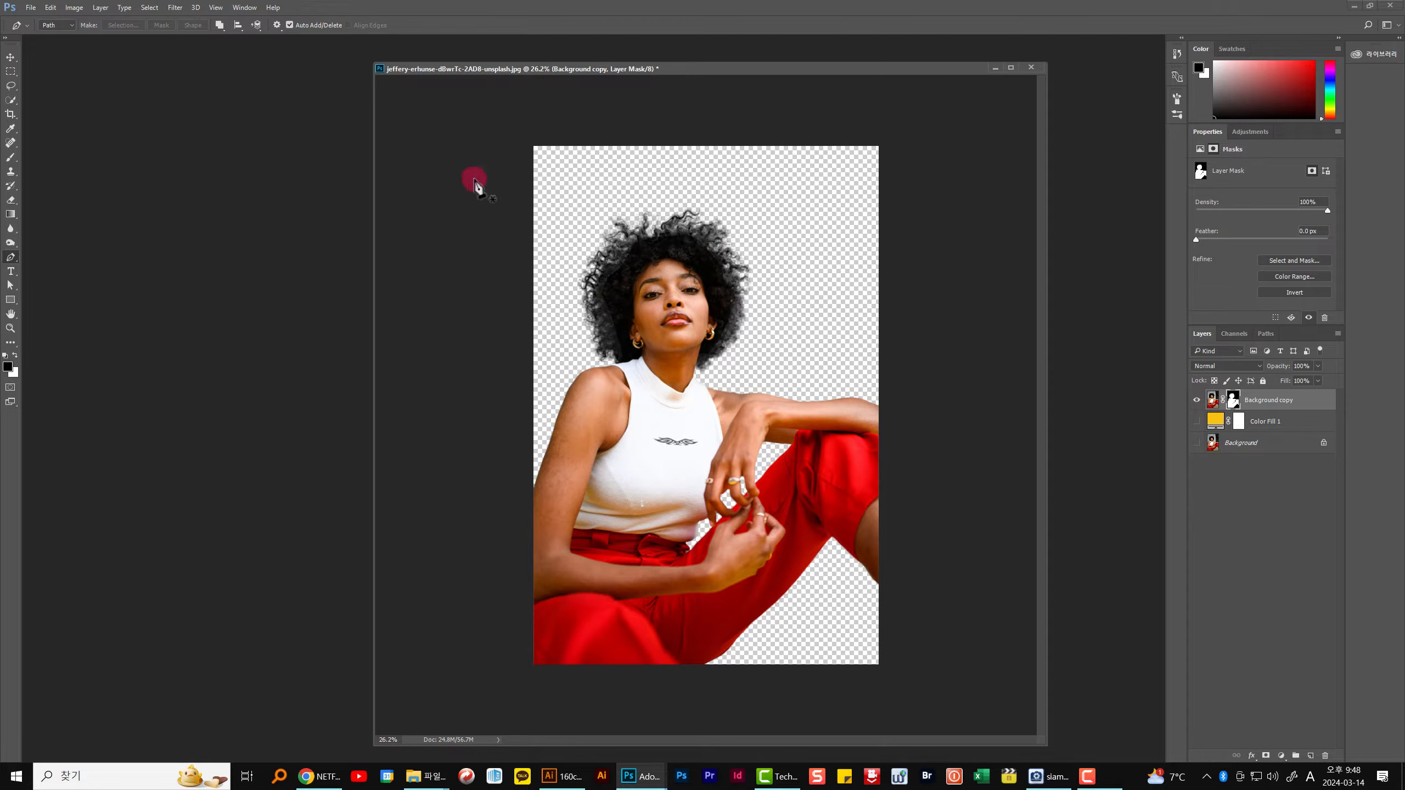
drag(416, 69, 472, 82)
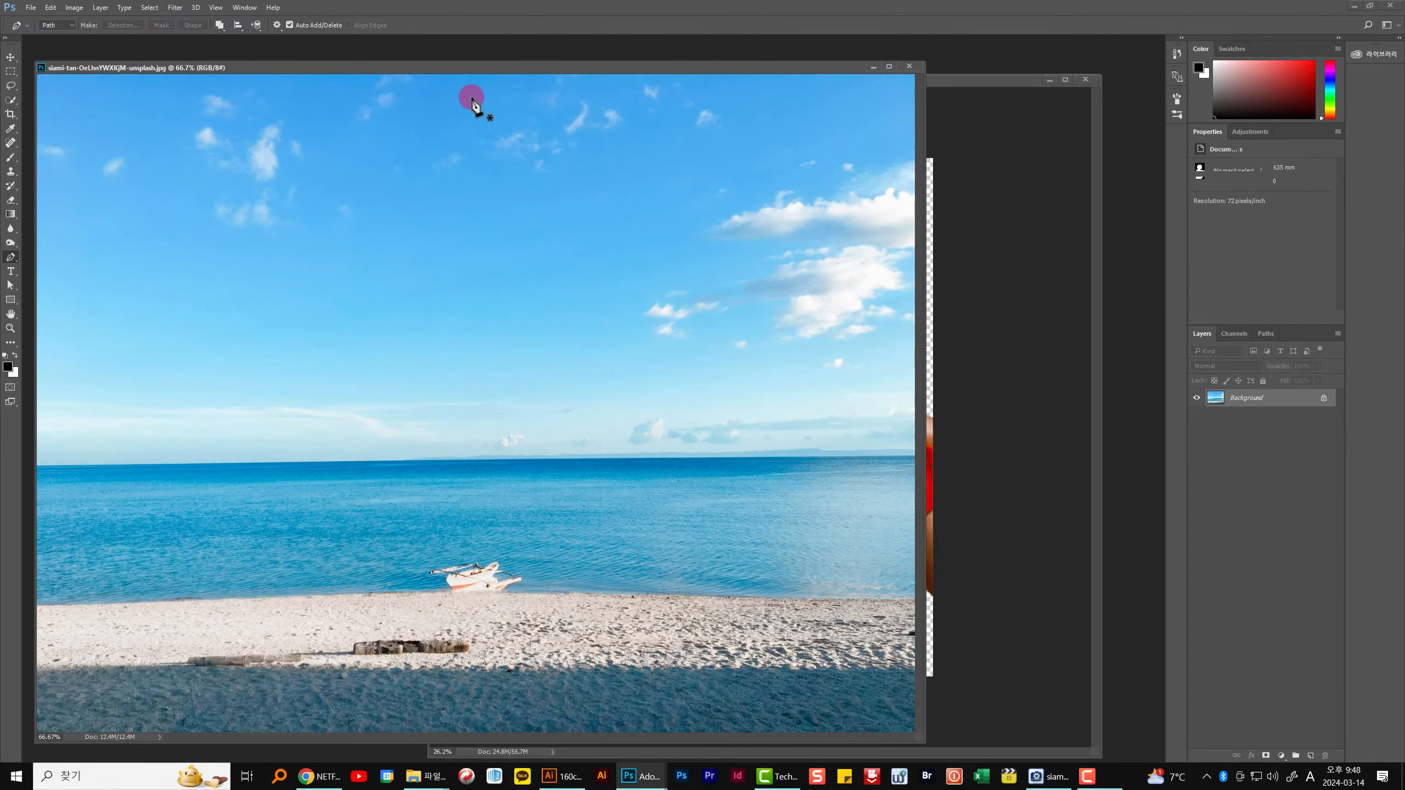
Move the masked cutout of the woman from the portrait document into the beach photo with the Move tool.
click(980, 83)
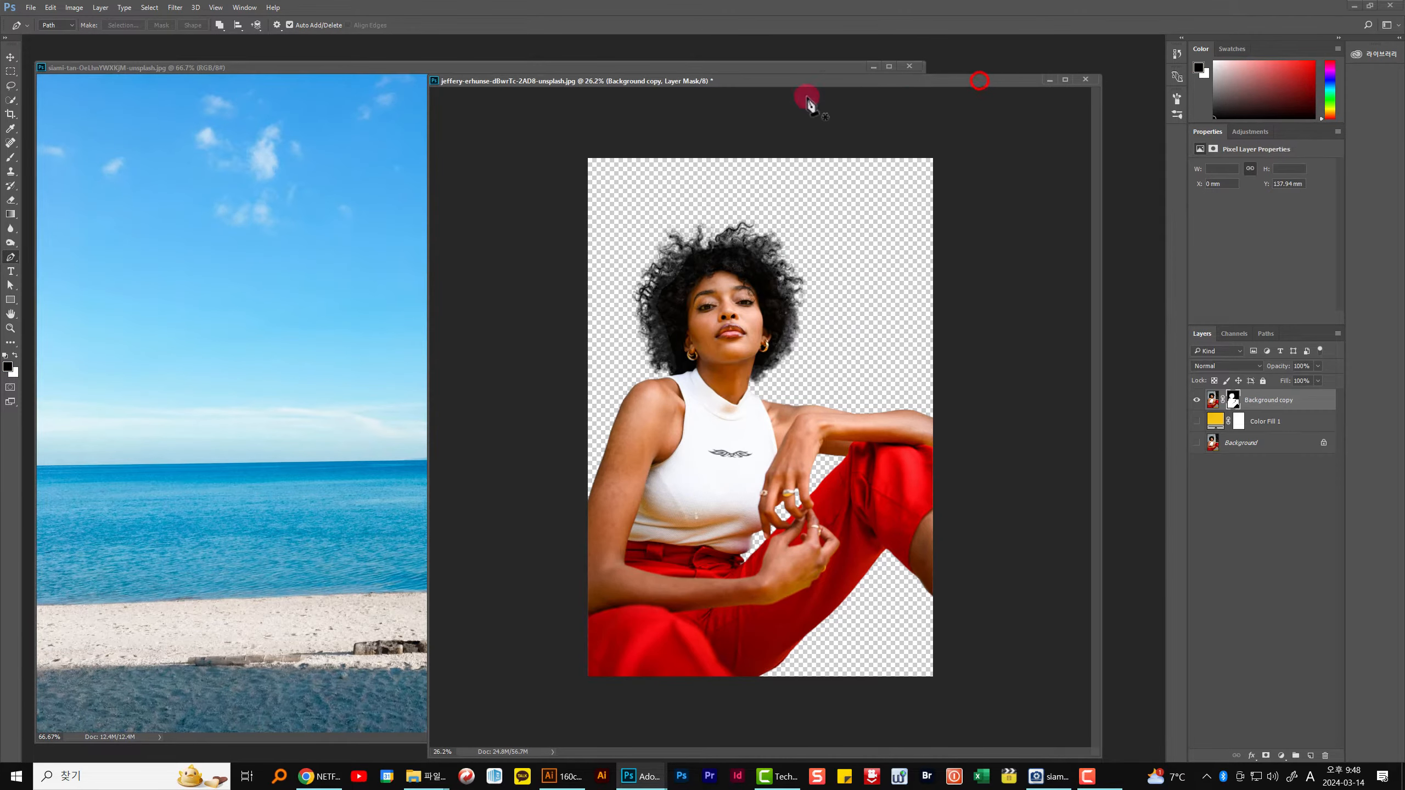
click(10, 57)
drag(729, 318, 648, 397)
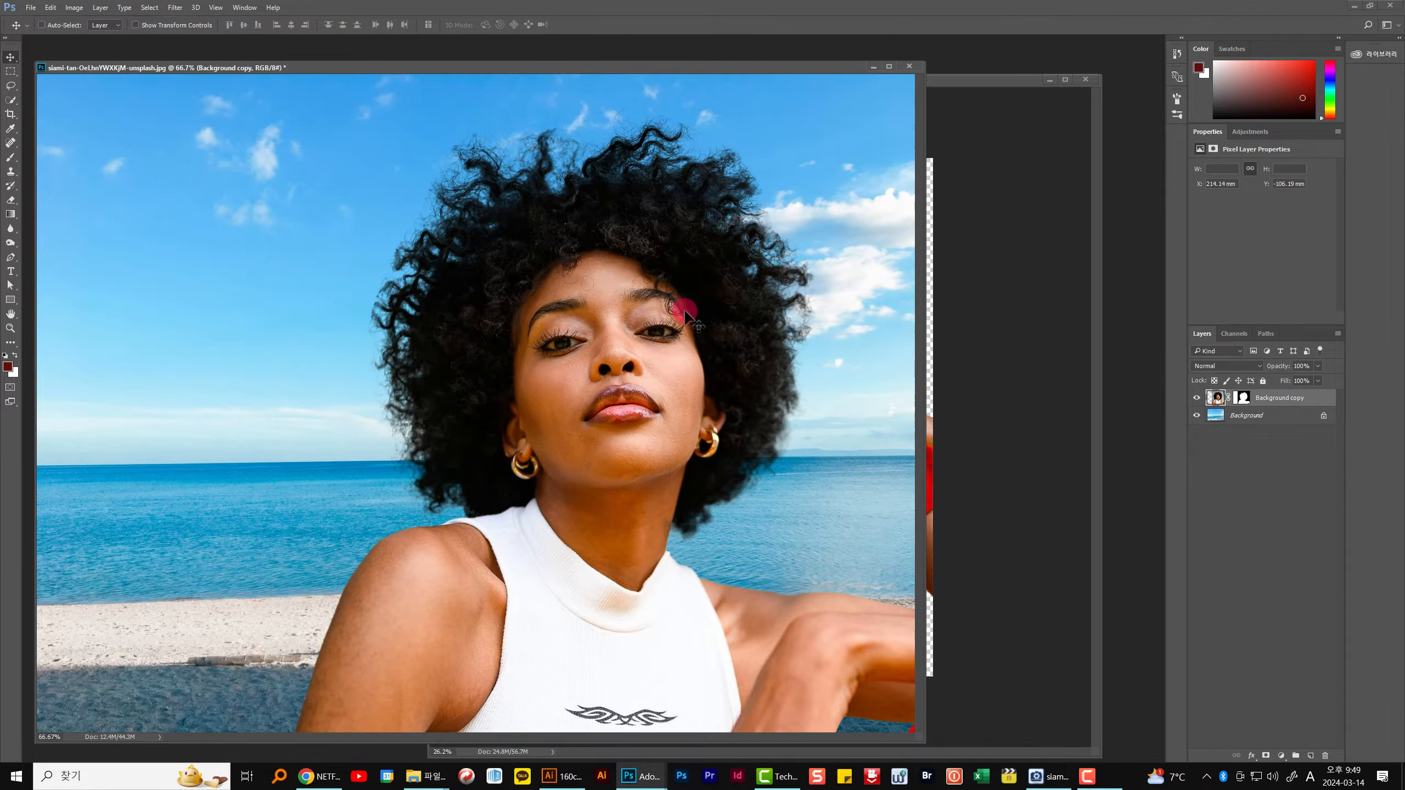
Scale the woman's cutout to about 83.75% with Free Transform and position her on the right side of the beach scene.
key(ctrl+minus)
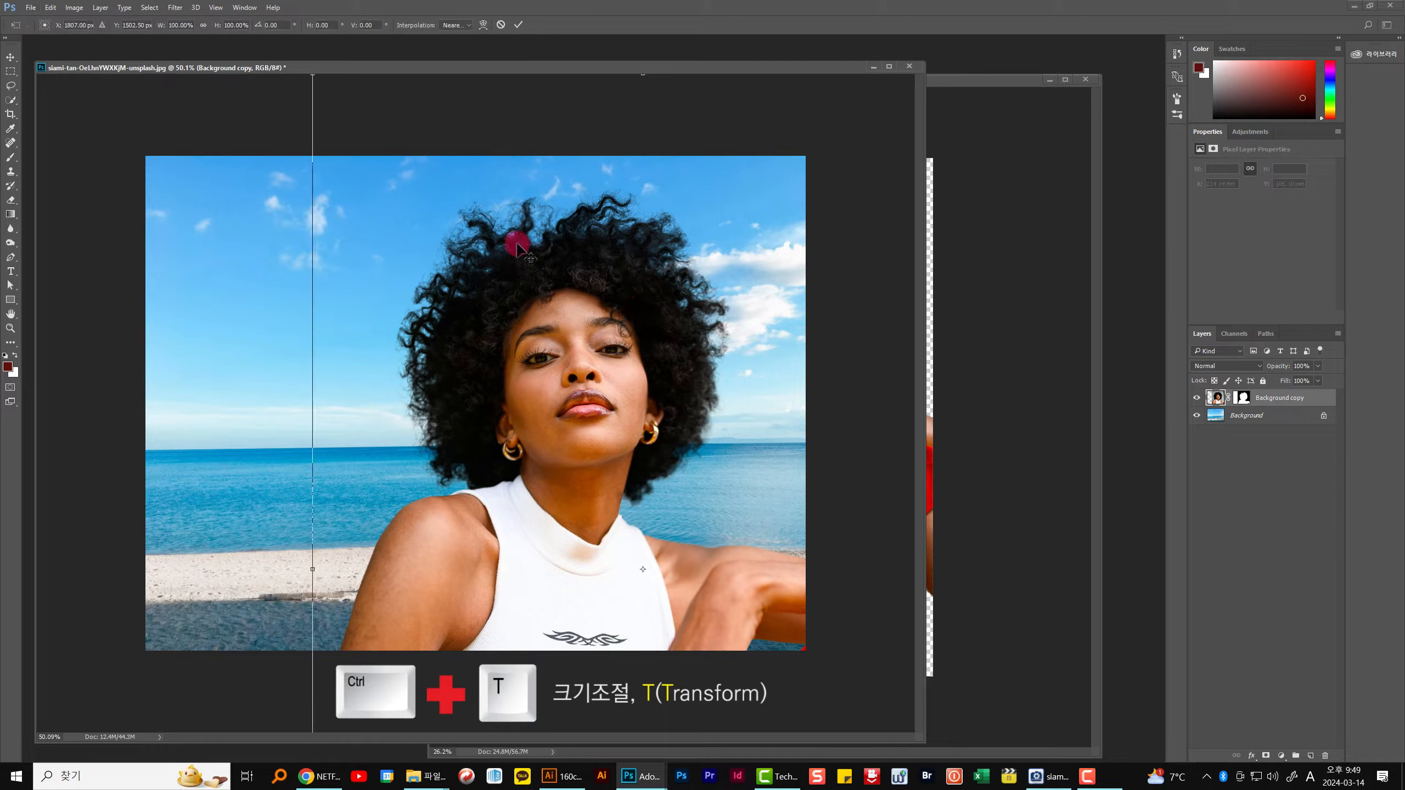
key(ctrl+t)
key(ctrl+minus)
drag(351, 157, 435, 265)
drag(586, 405, 594, 327)
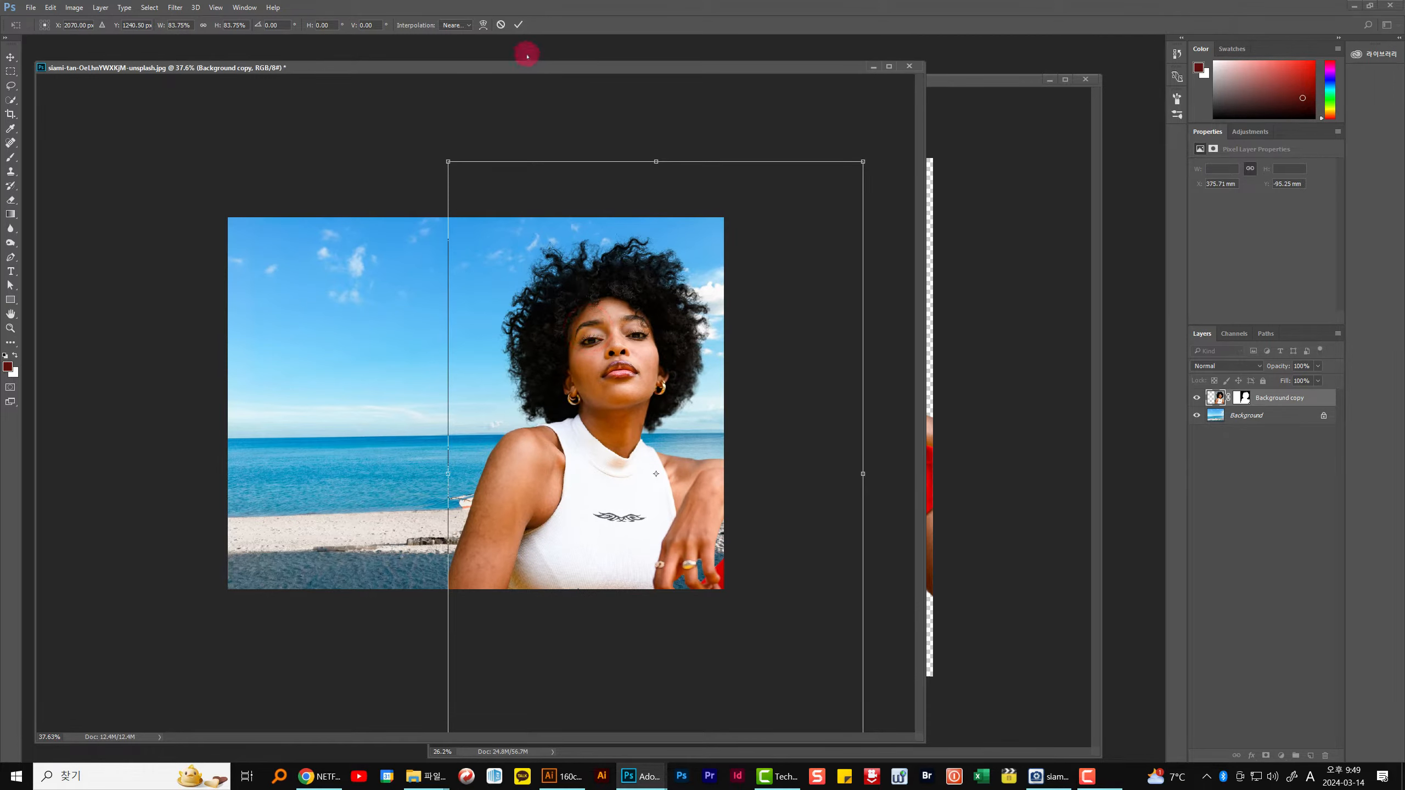
click(518, 26)
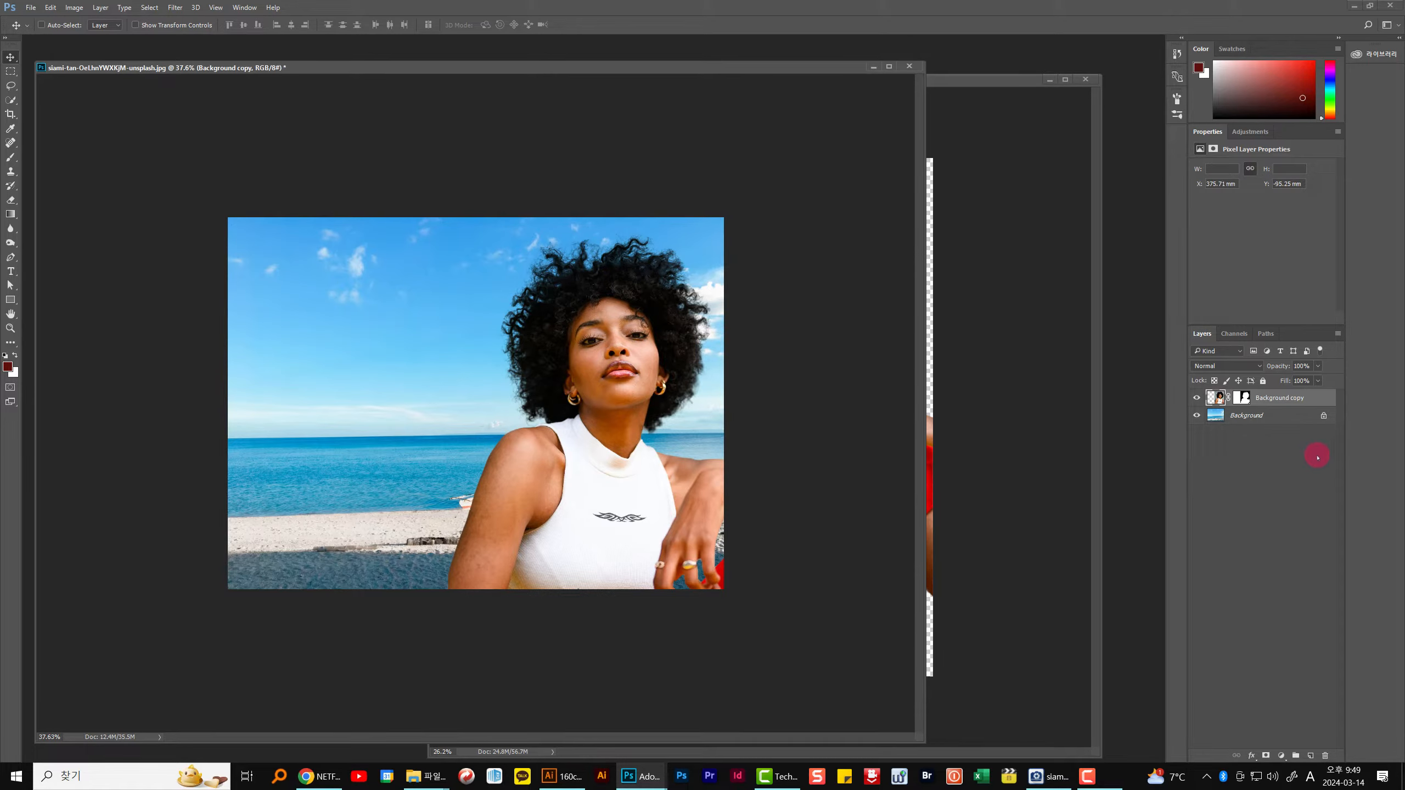
Add a Levels adjustment layer above the woman's cutout and clip it to that layer.
click(1216, 397)
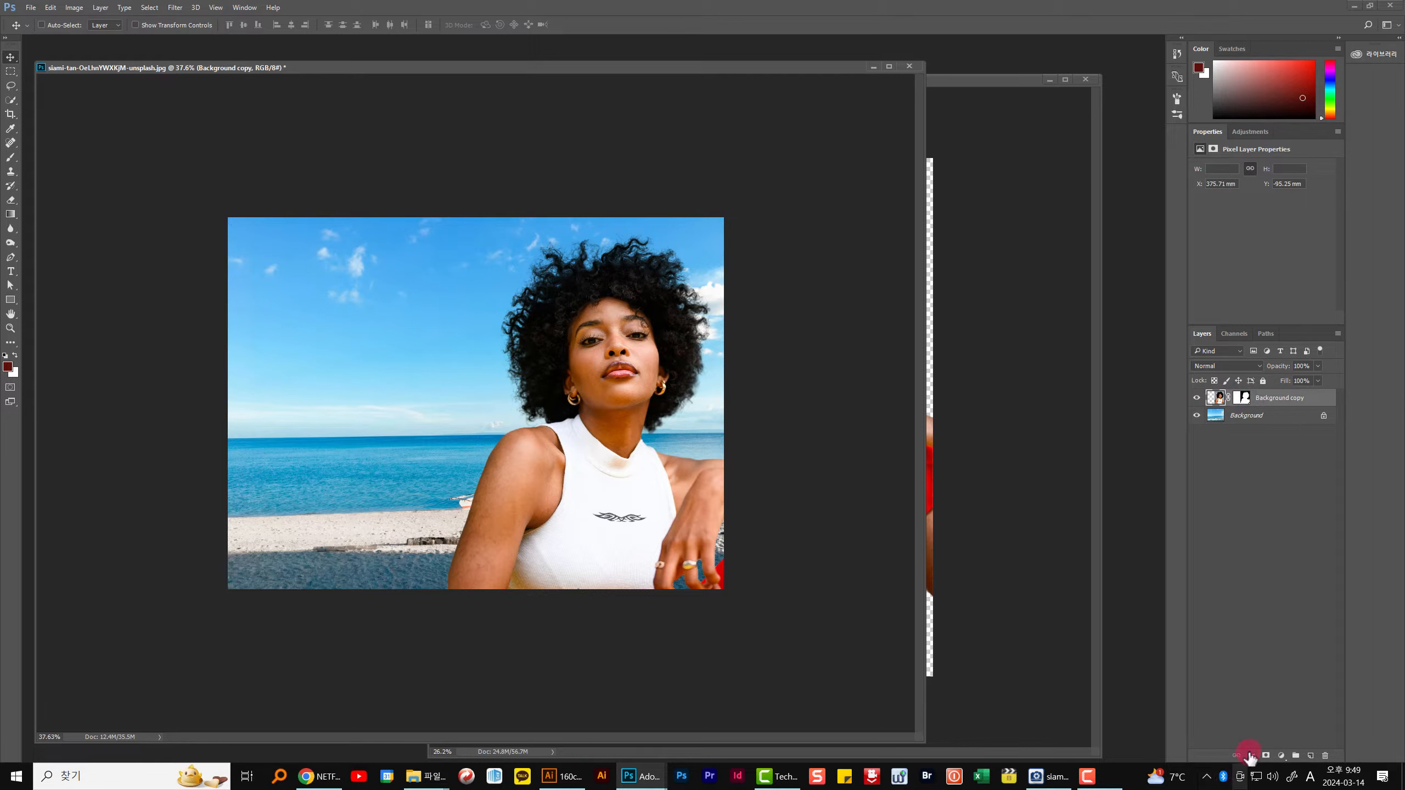
click(1282, 755)
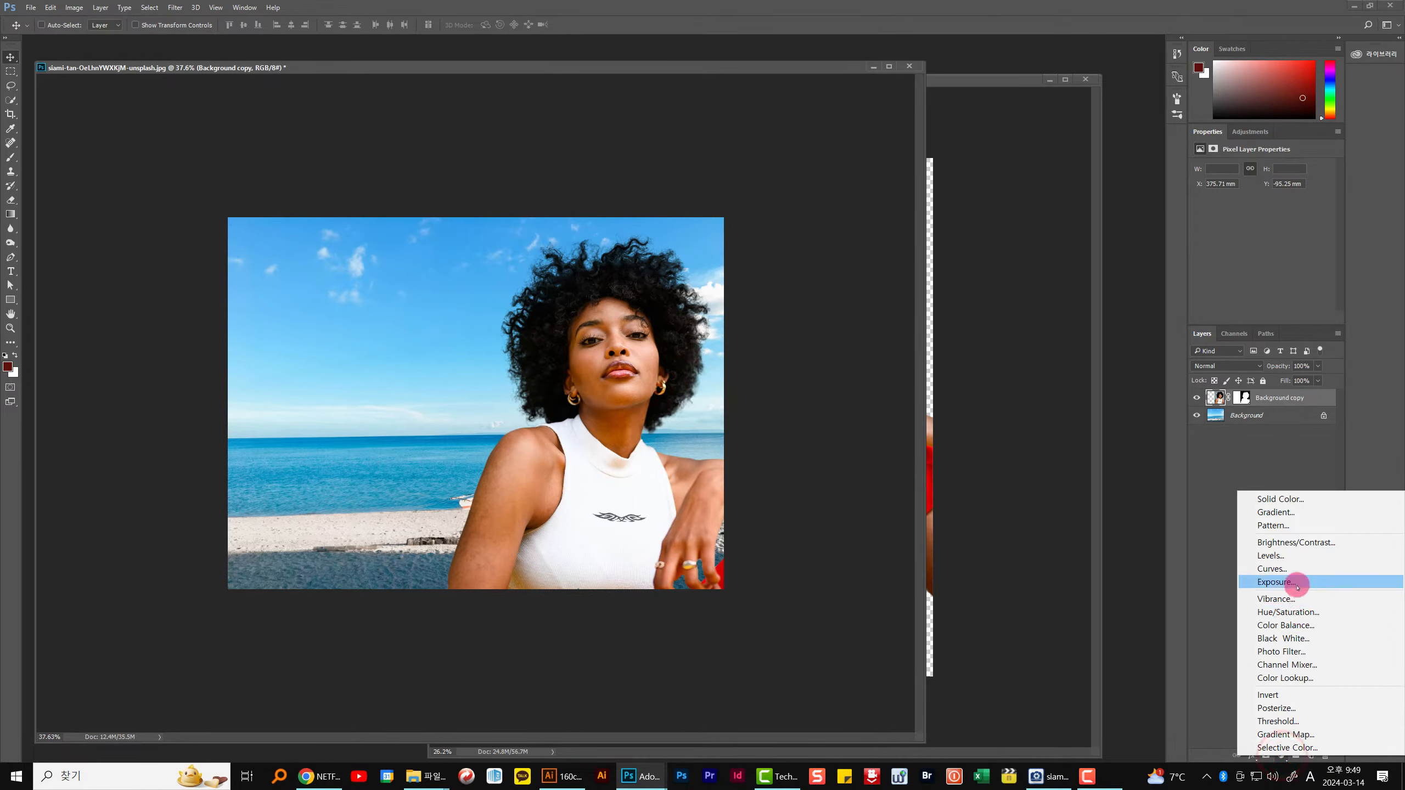
click(1290, 561)
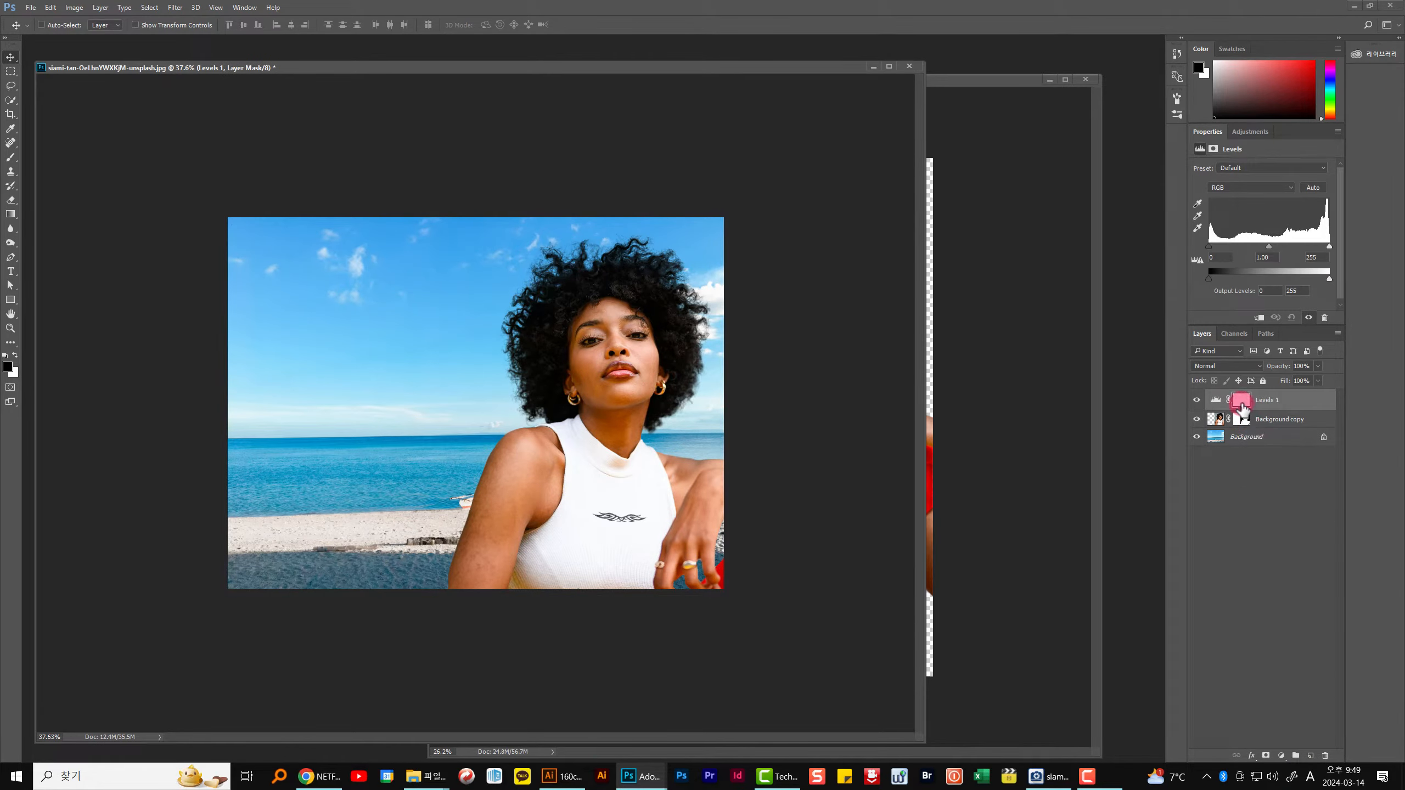
click(1258, 319)
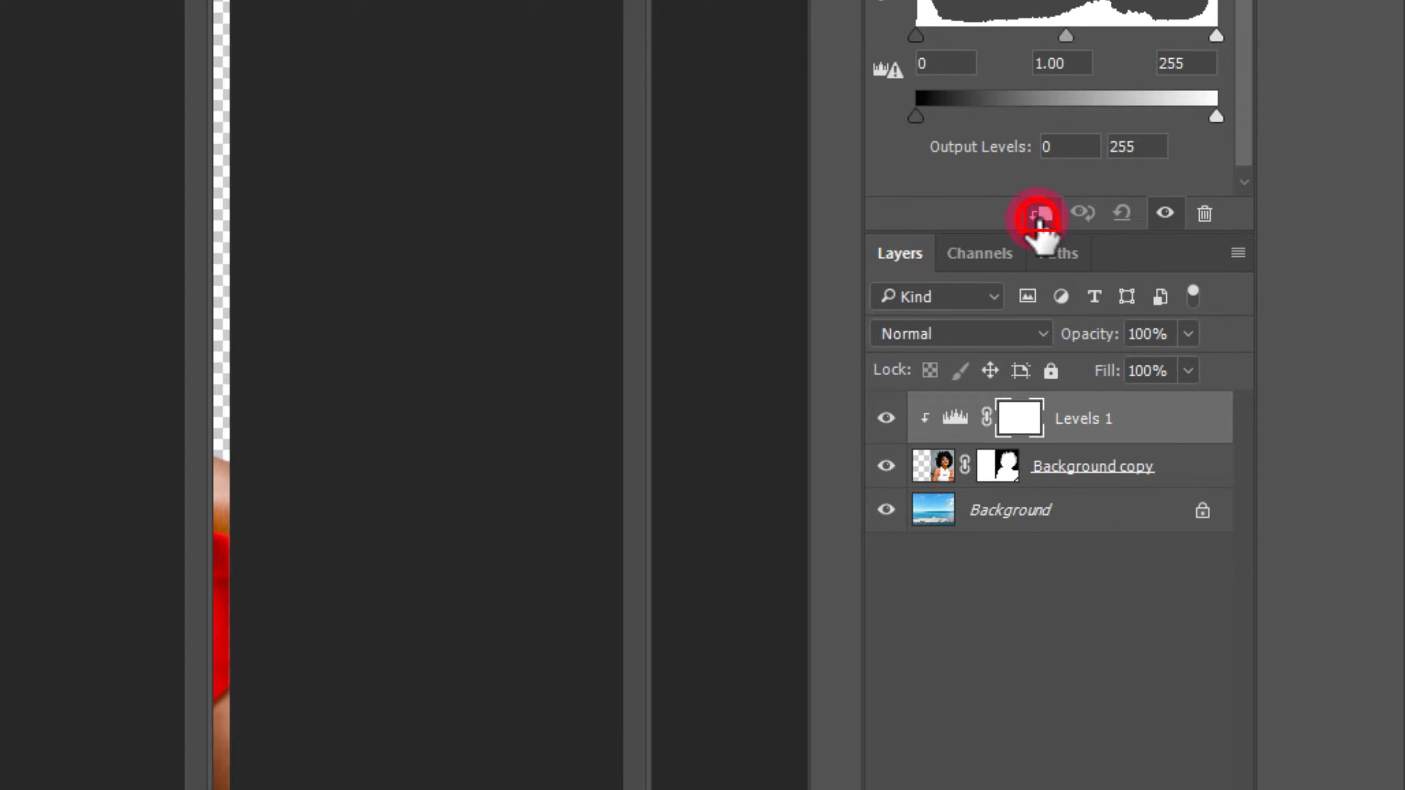
Brighten the woman in the Levels adjustment by setting the midtones to about 1.12 and the white input level to 231.
drag(1066, 37, 1076, 37)
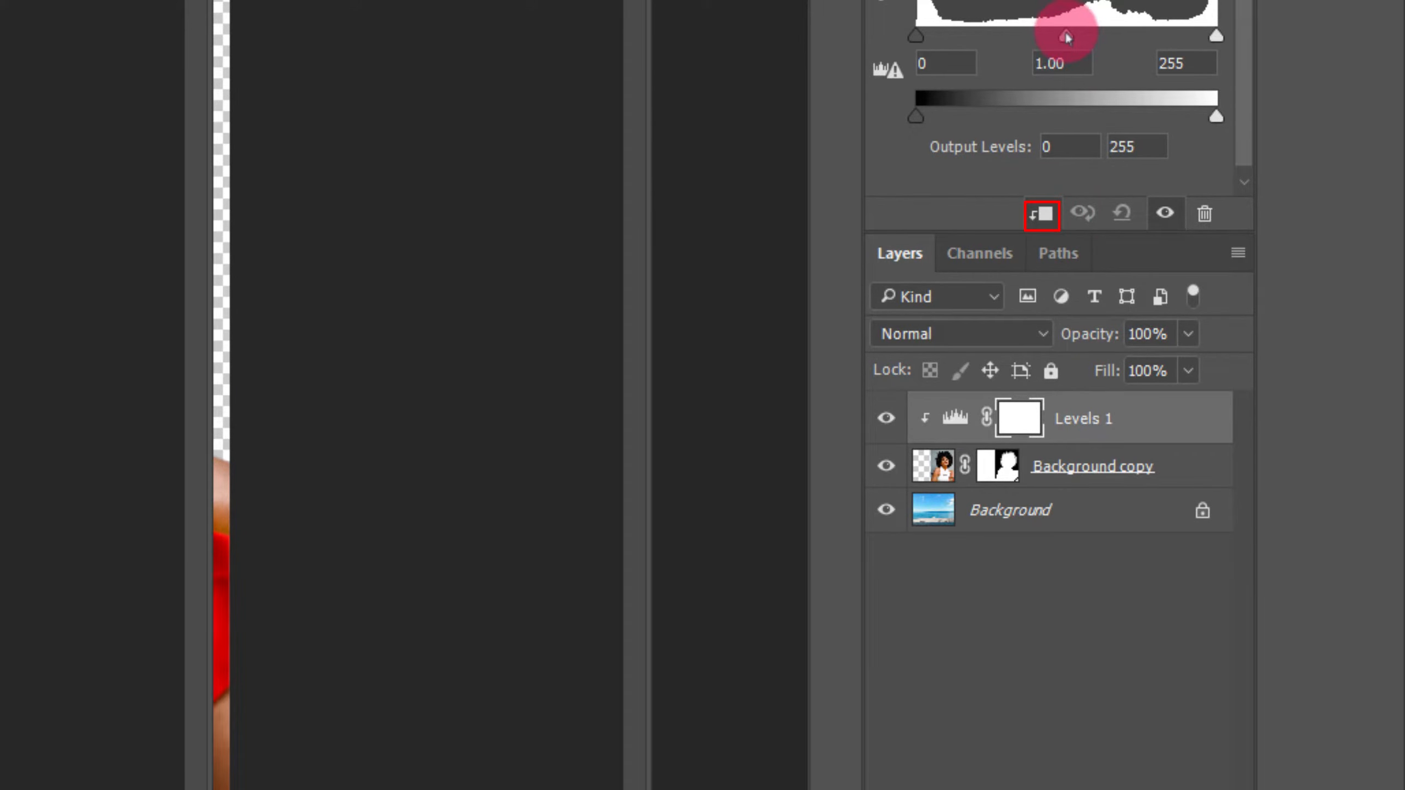
drag(1228, 201, 1202, 201)
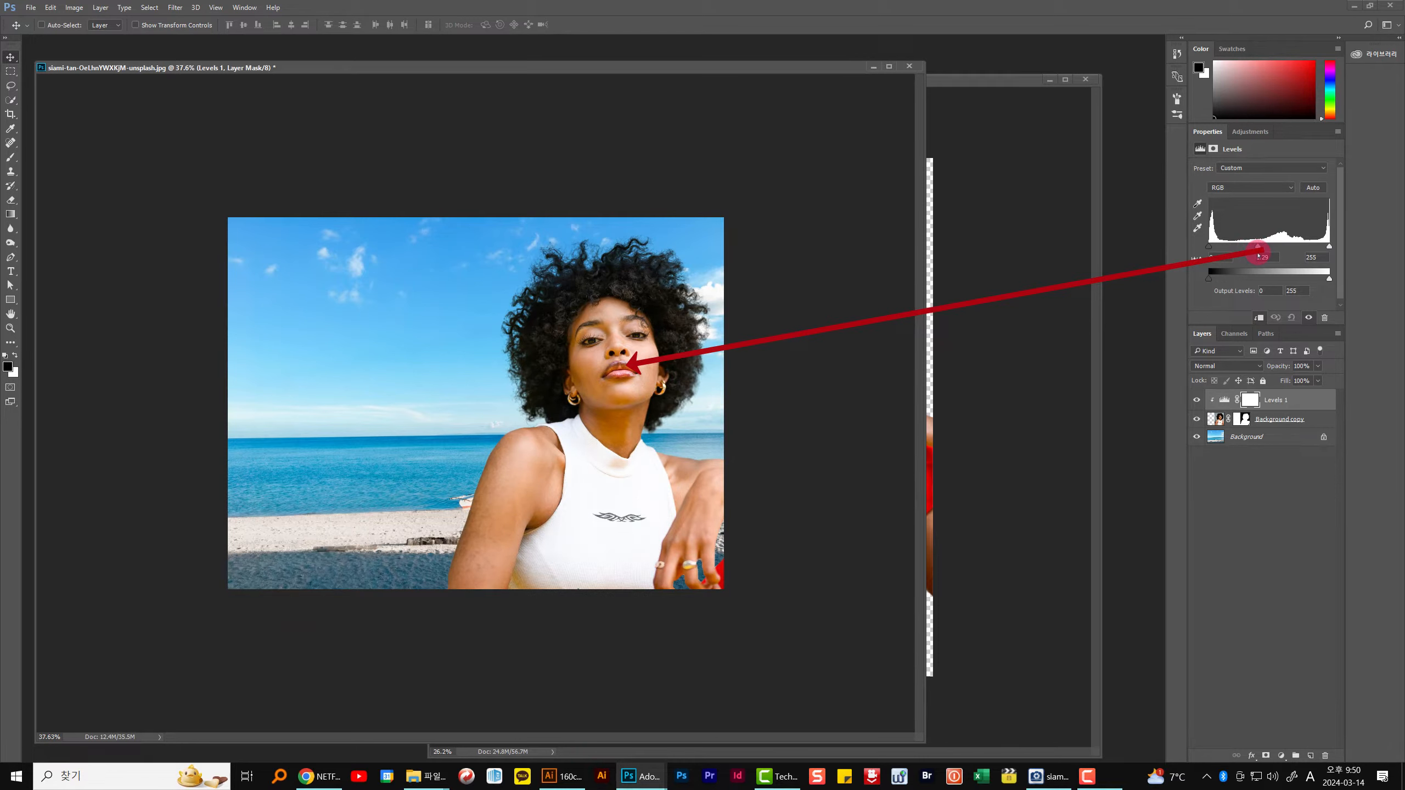
click(1206, 251)
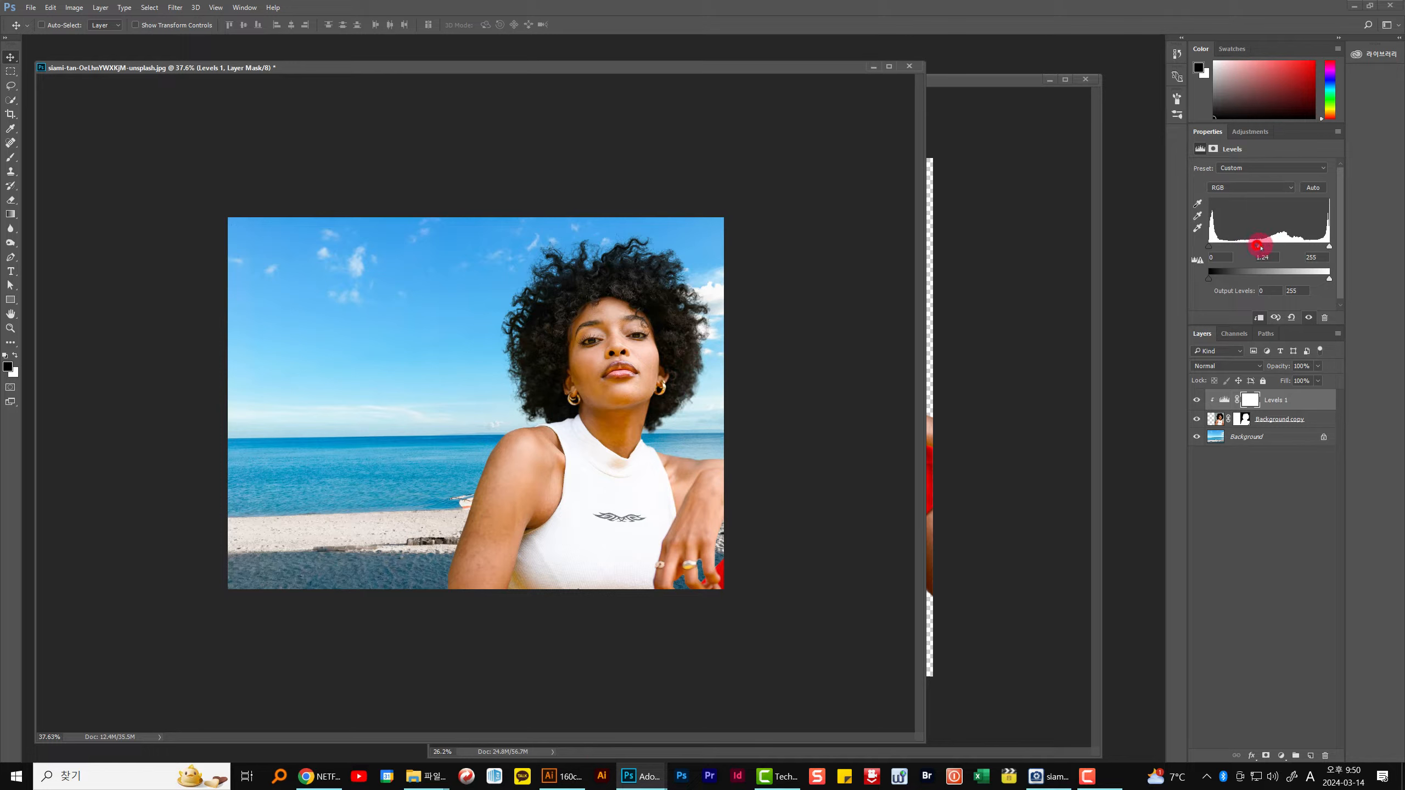
drag(1258, 245, 1264, 248)
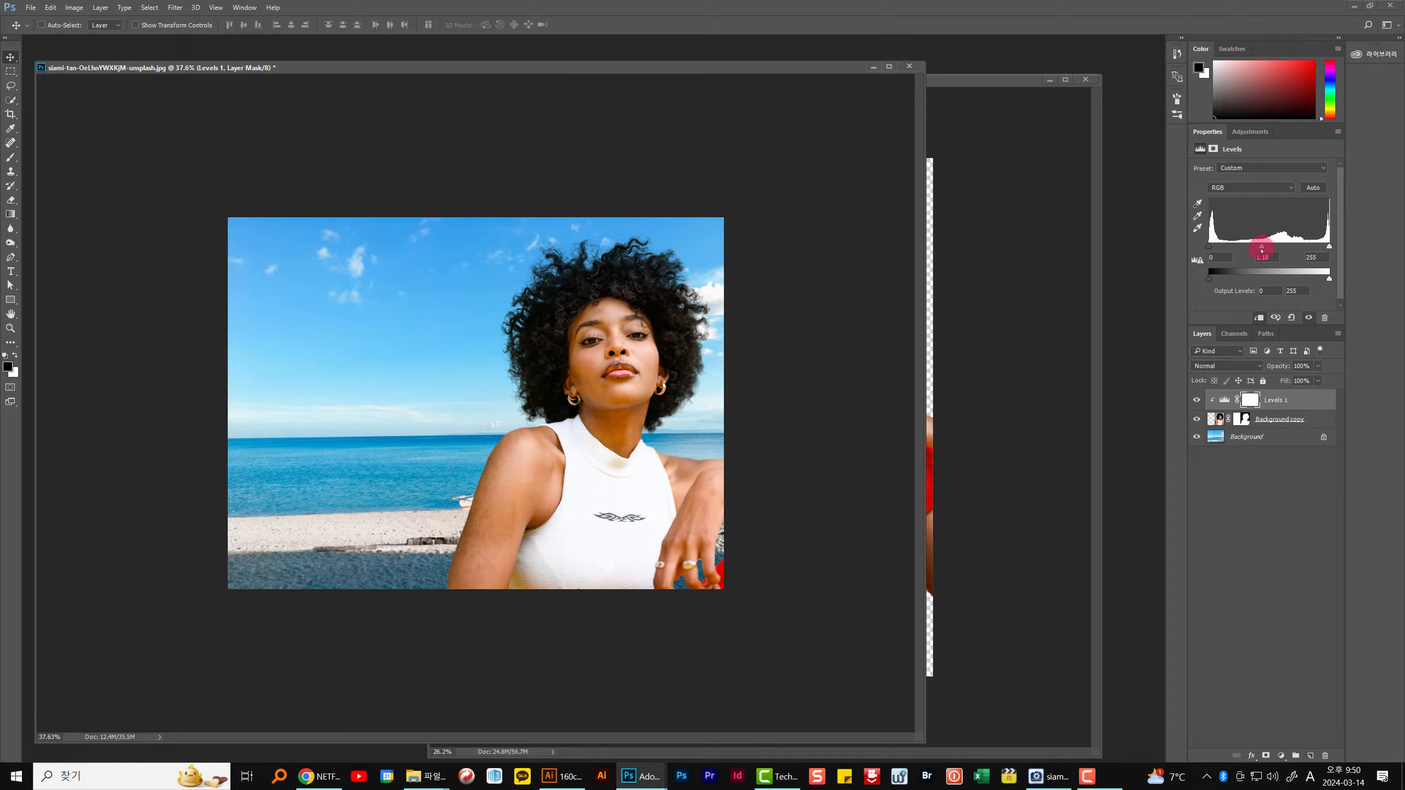
click(1330, 249)
drag(1326, 248, 1259, 250)
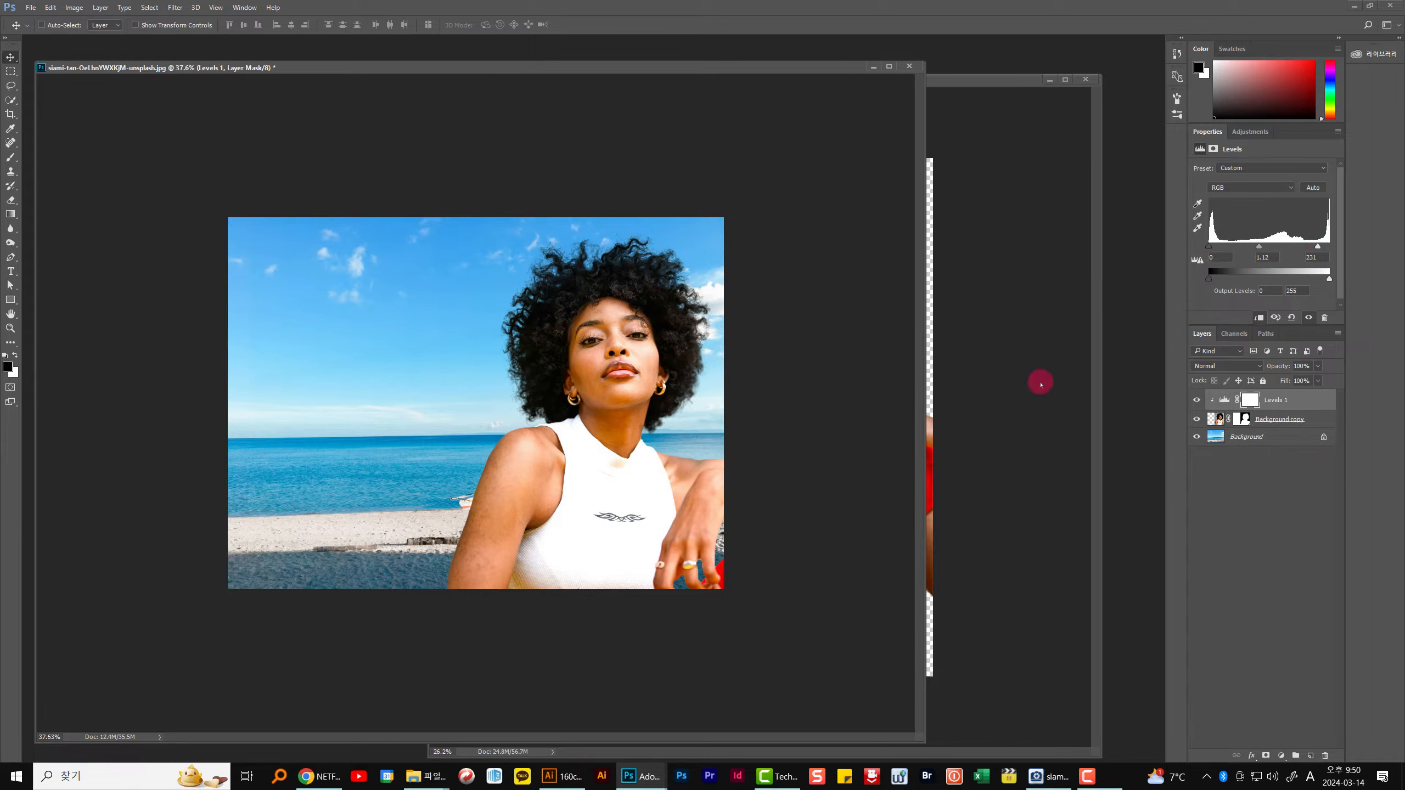
click(1182, 370)
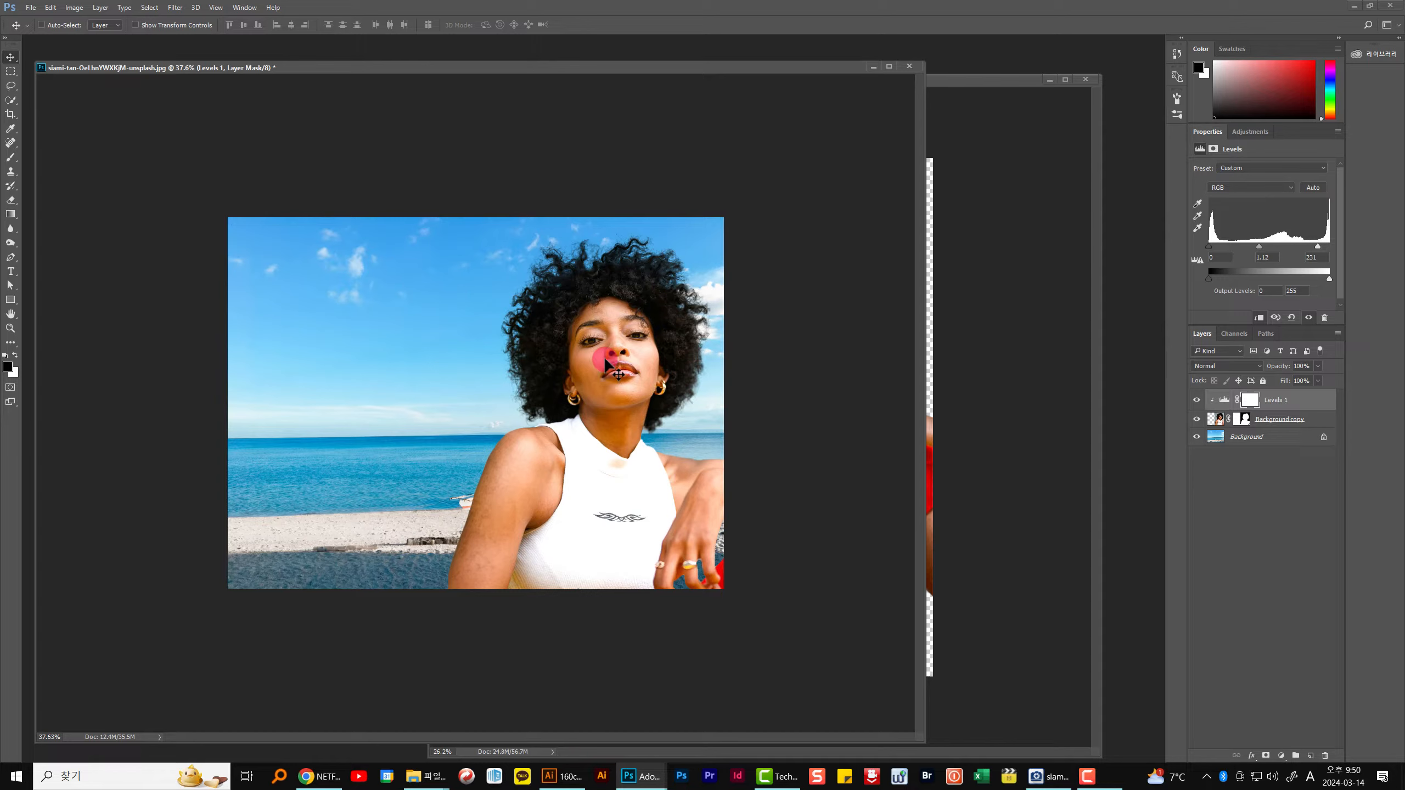
Select the Background copy layer and shift the woman slightly right and up, to about X 388.76 mm, Y -98.07 mm.
drag(605, 359, 604, 360)
click(1270, 421)
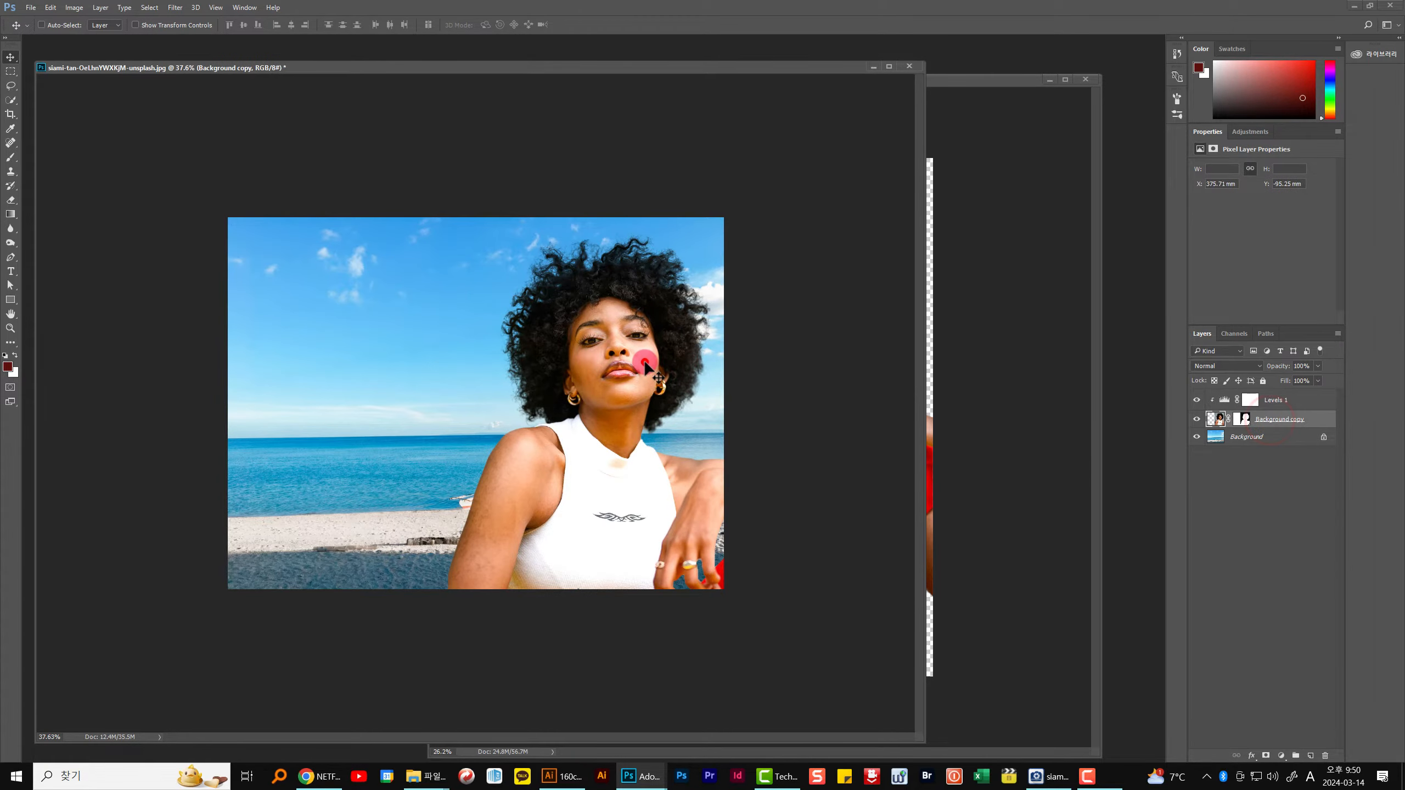
drag(636, 360, 650, 357)
drag(652, 362, 657, 359)
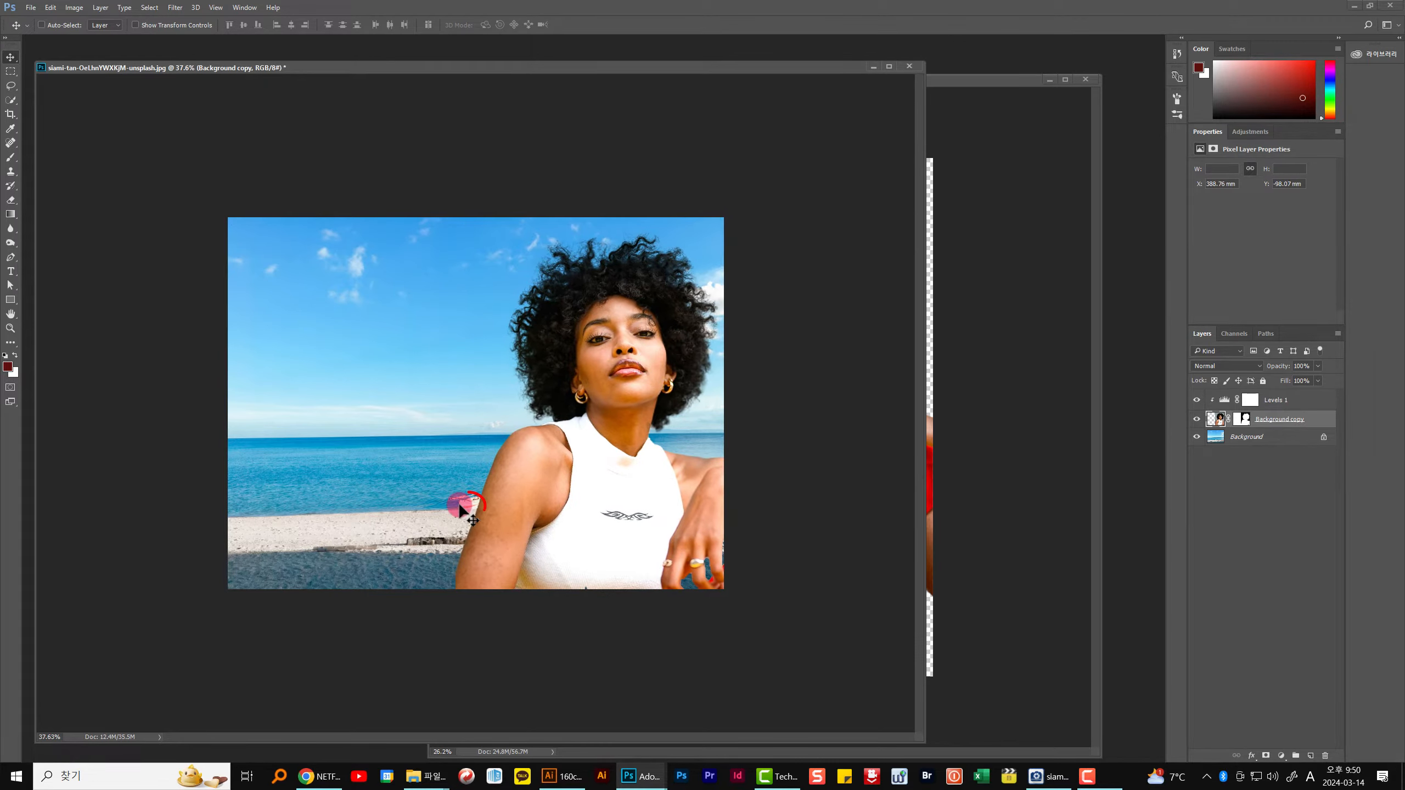
On the beach Background layer, draw a freehand Lasso selection around the white boat beside the woman's arm.
click(1236, 439)
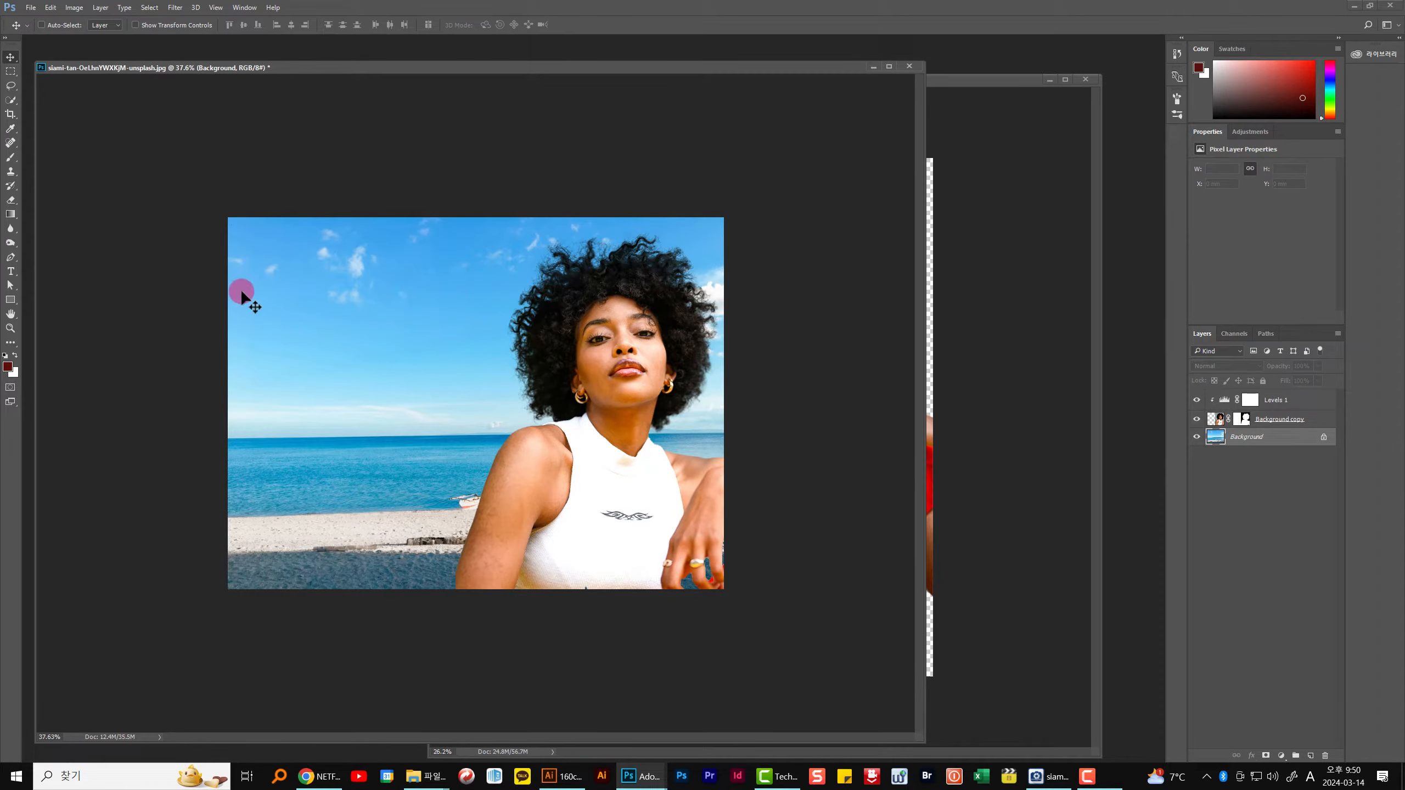
click(10, 85)
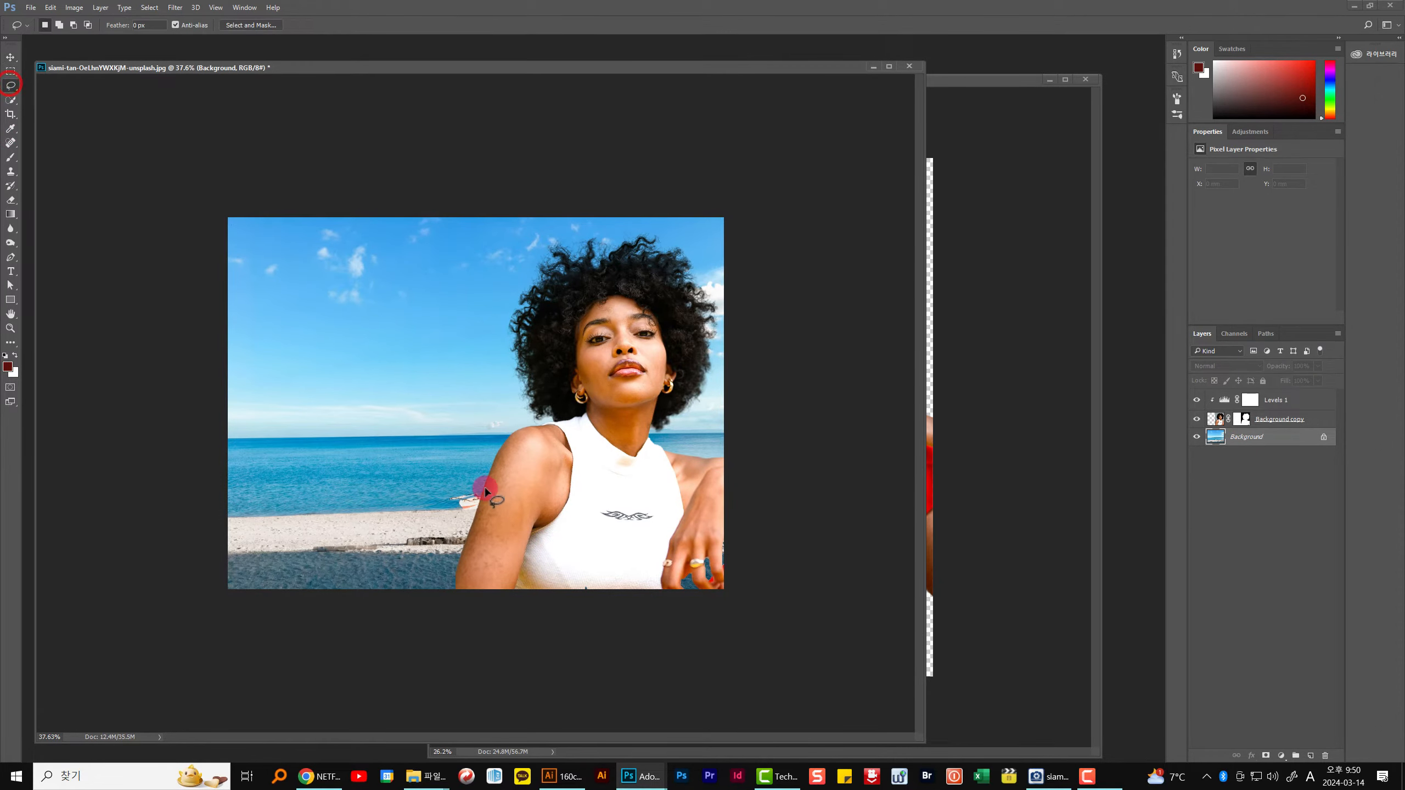
scroll(471, 540, up, 3)
scroll(449, 558, up, 2)
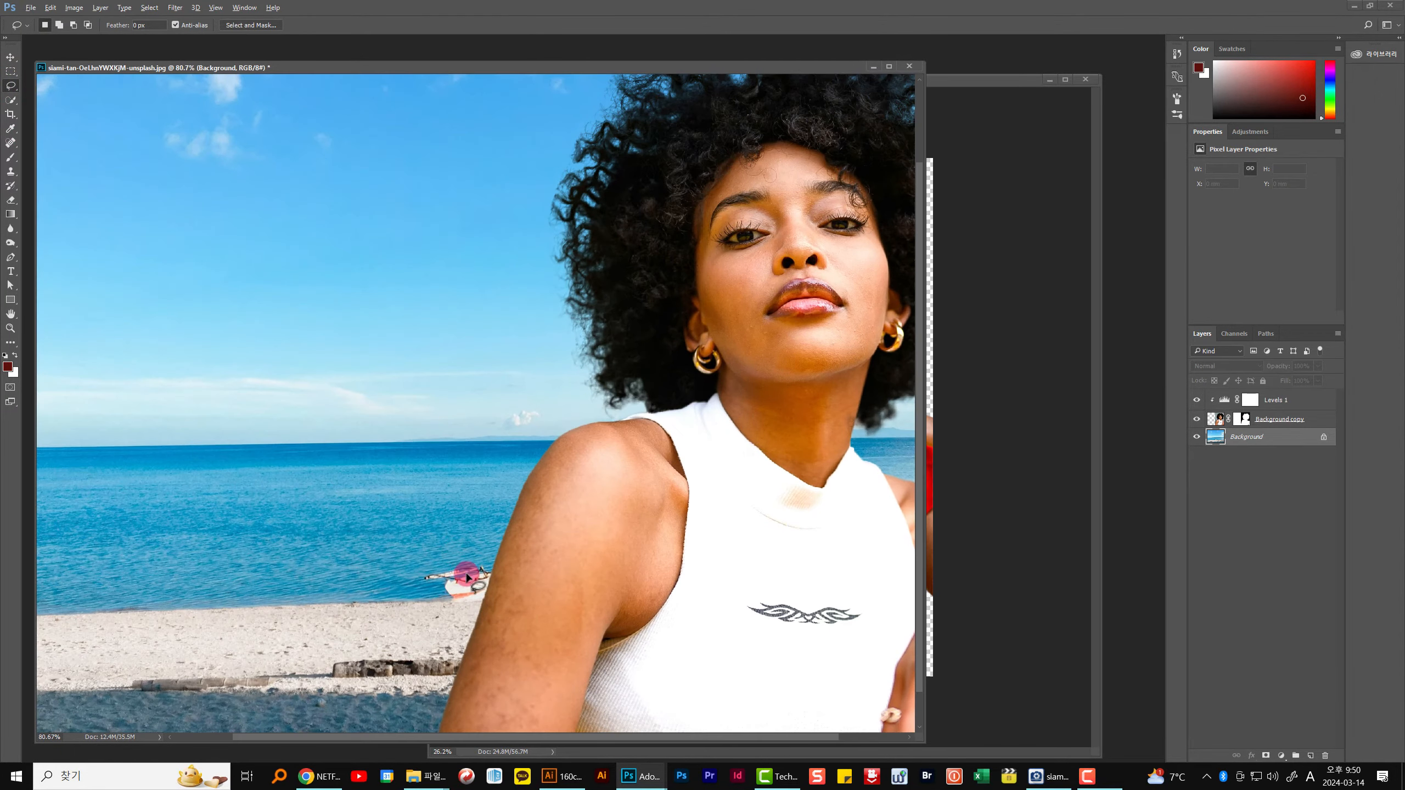
mouse_move(431, 600)
mouse_down()
mouse_move(522, 596)
mouse_move(531, 580)
mouse_move(516, 552)
mouse_move(471, 547)
mouse_move(416, 590)
mouse_up()
click(59, 25)
Remove the selected boat with a Content-Aware fill in Normal mode at 100% opacity with Color Adaptation, then deselect.
click(50, 8)
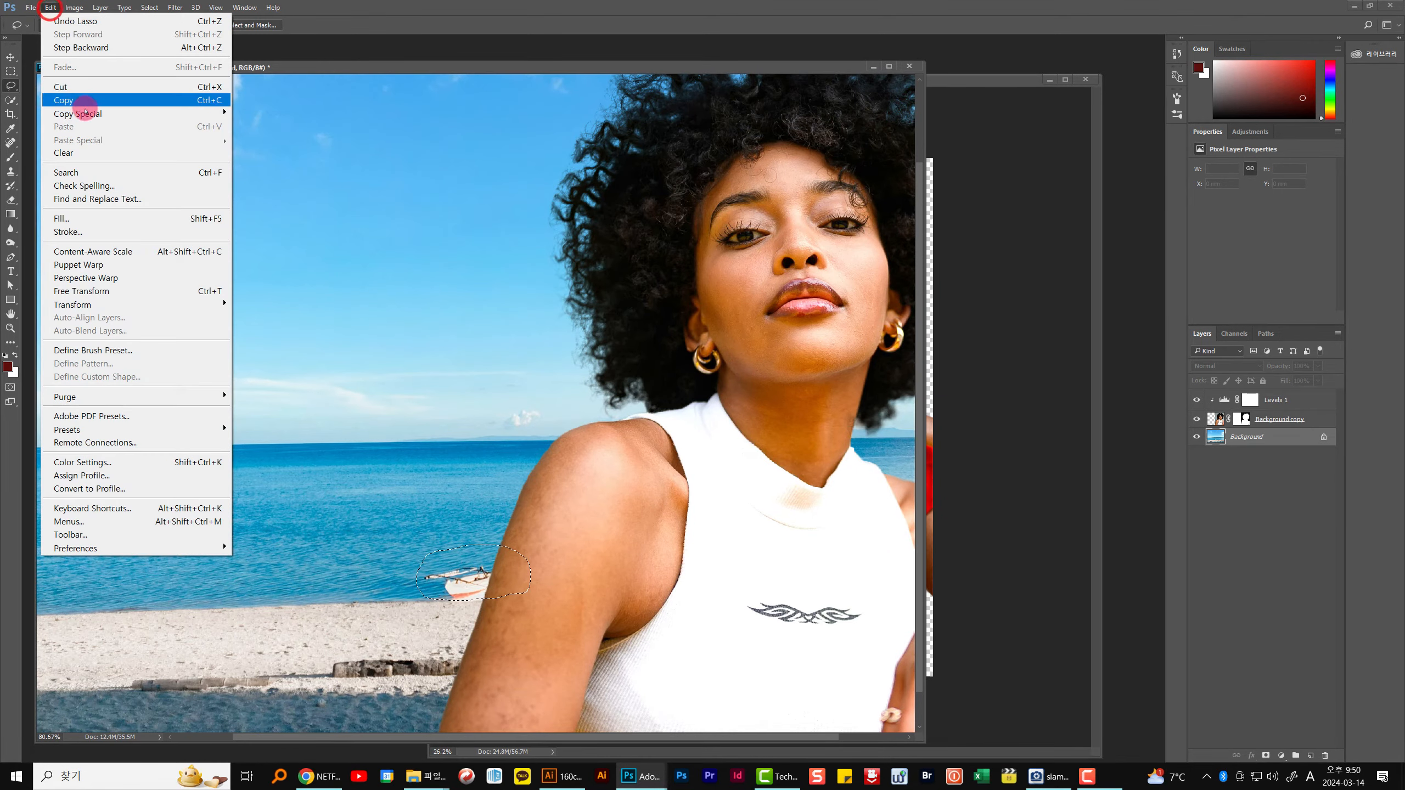
click(103, 216)
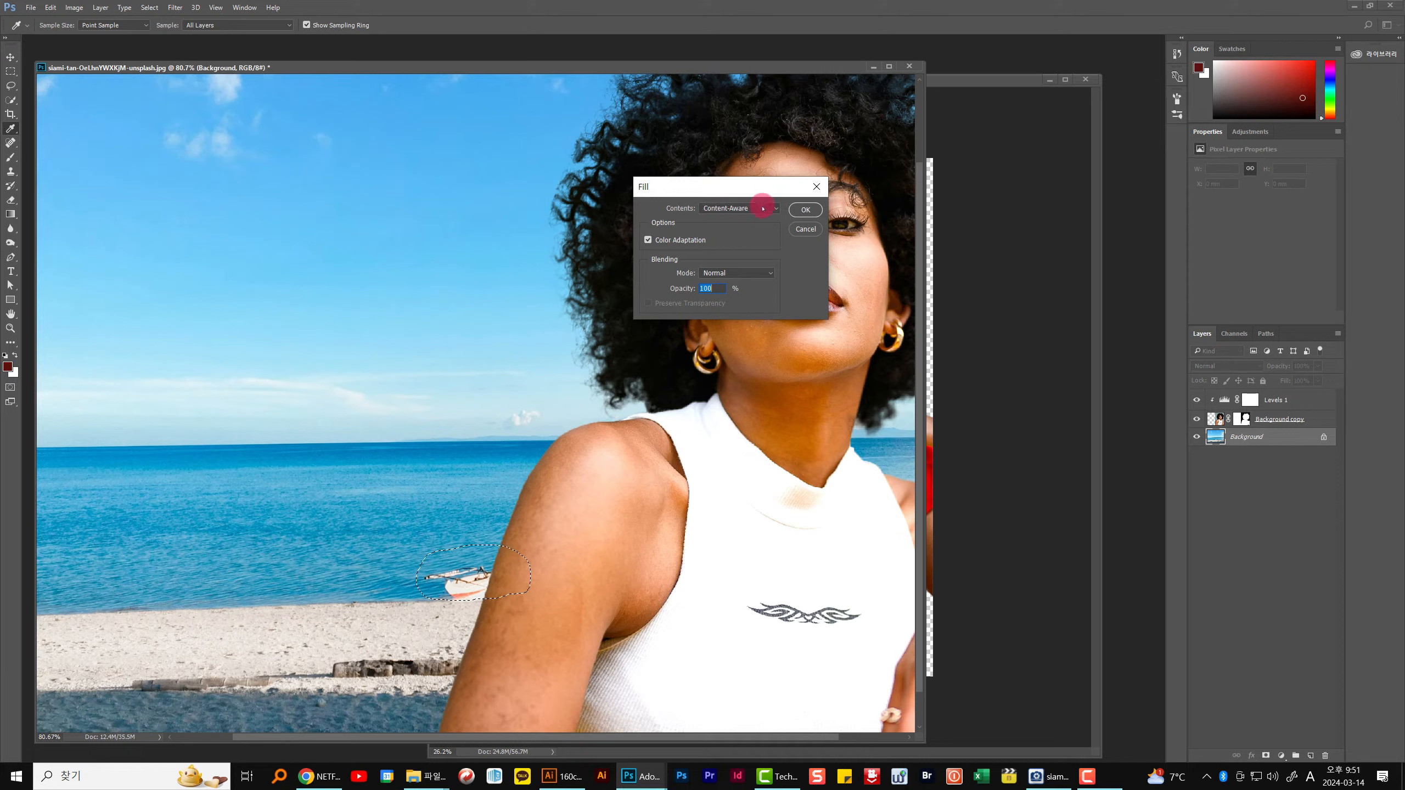
click(805, 210)
key(l)
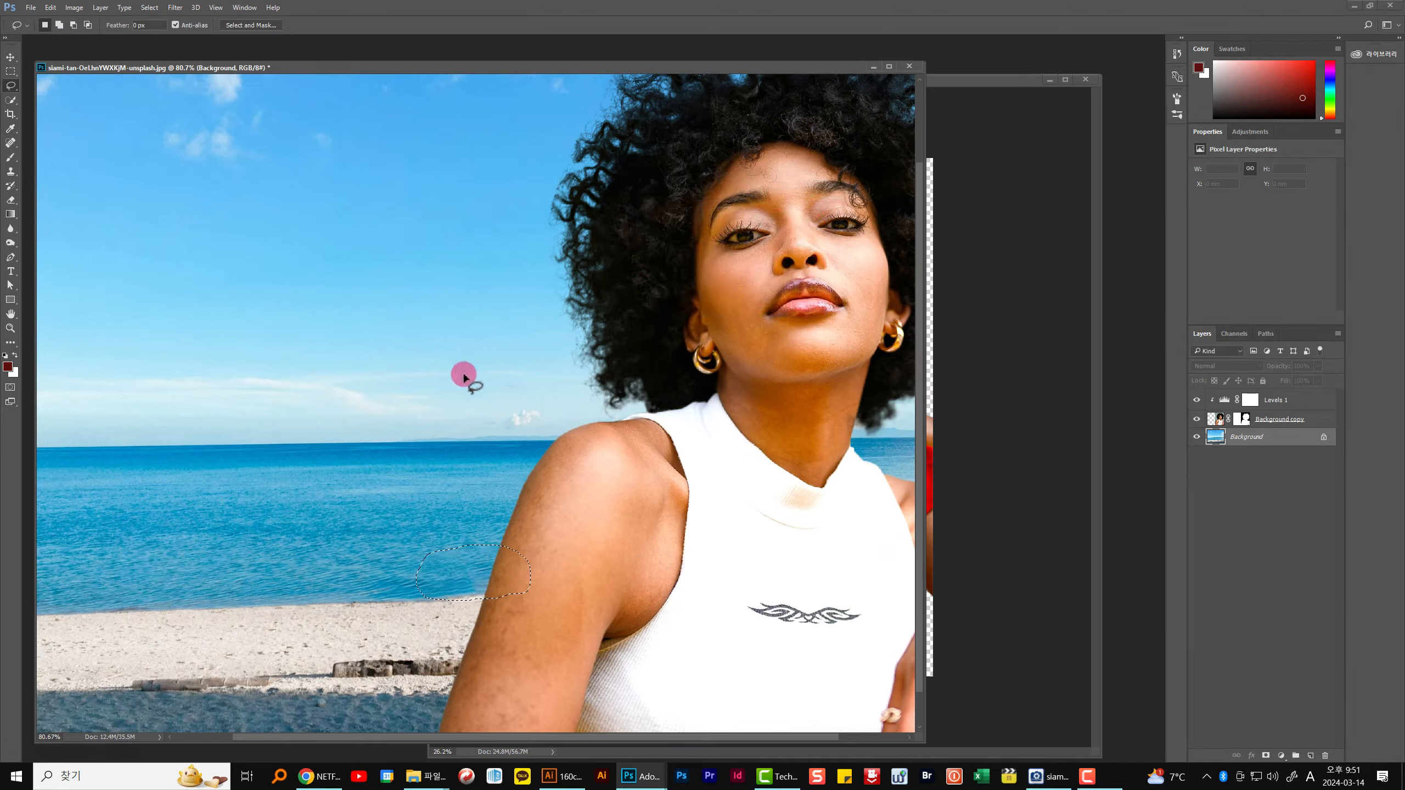
key(ctrl+d)
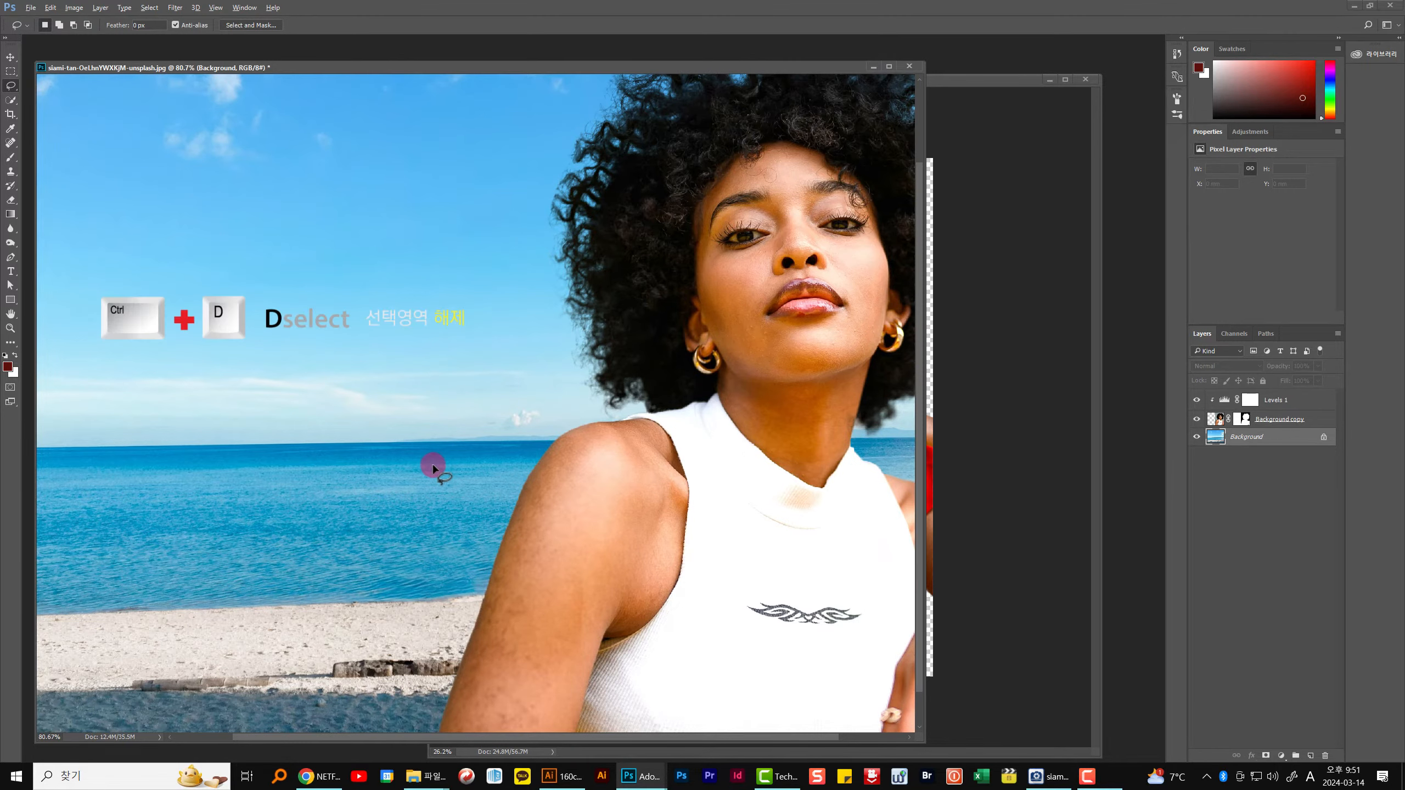
Add the white text "SUMMER" in 72 pt Impact over the sky to the left of the woman.
key(ctrl+minus)
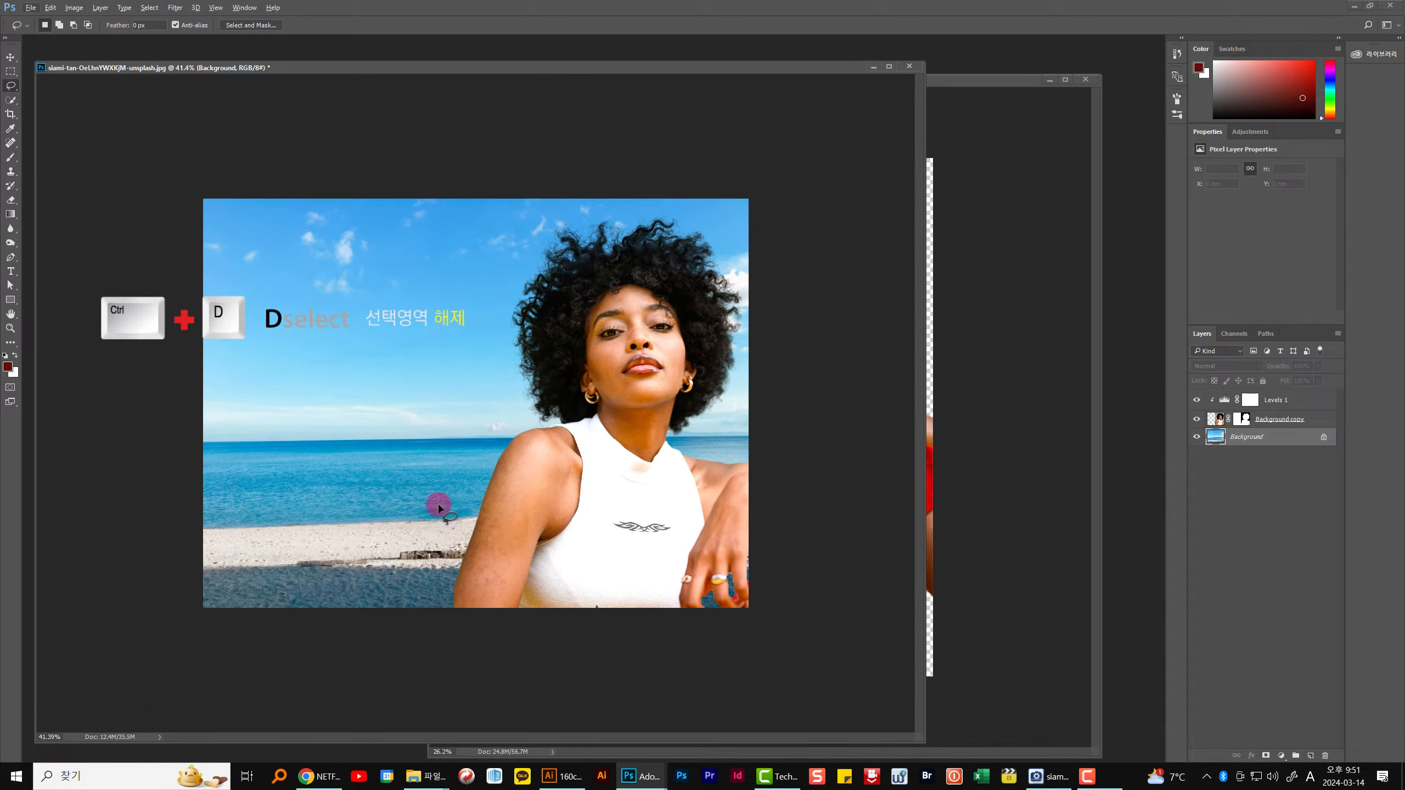
scroll(445, 501, down, 2)
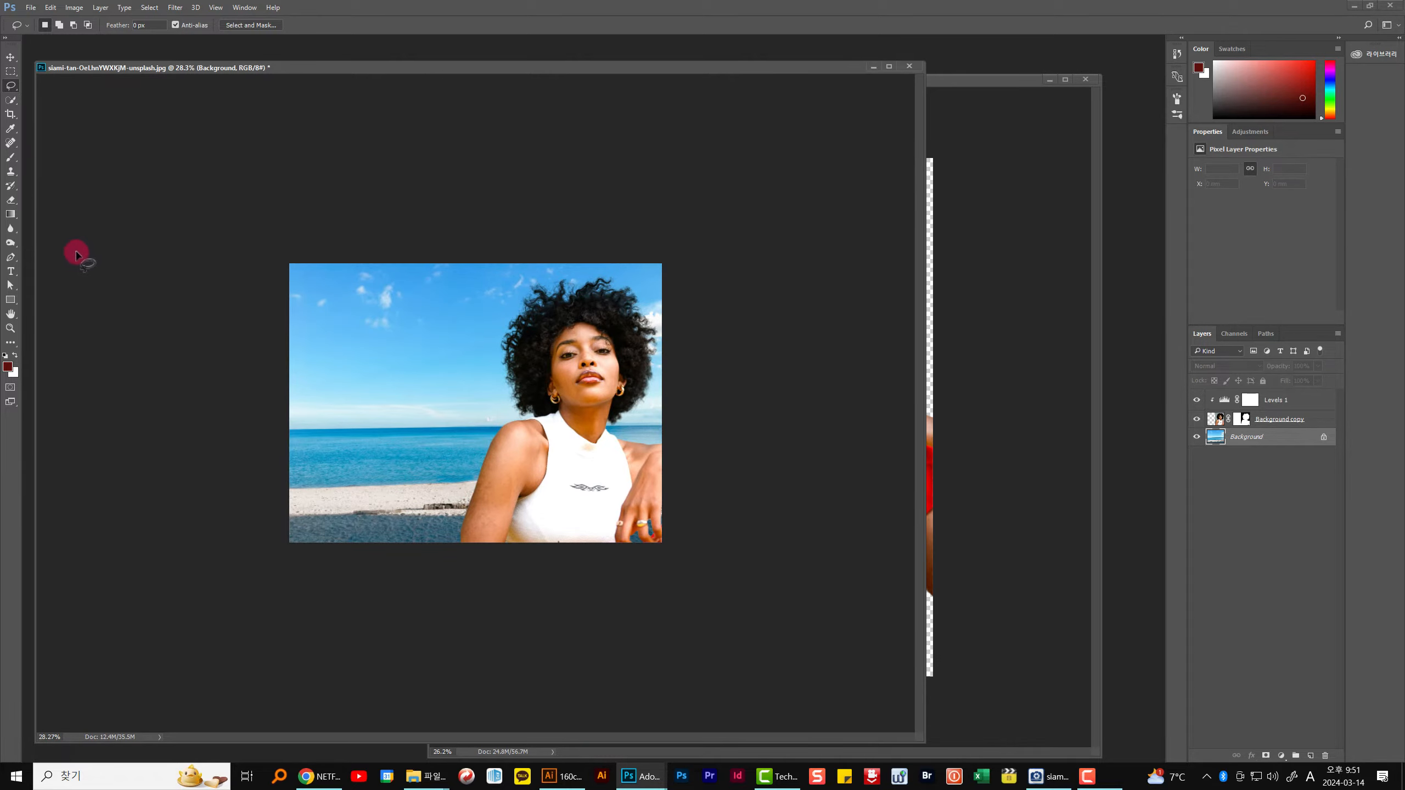
click(11, 271)
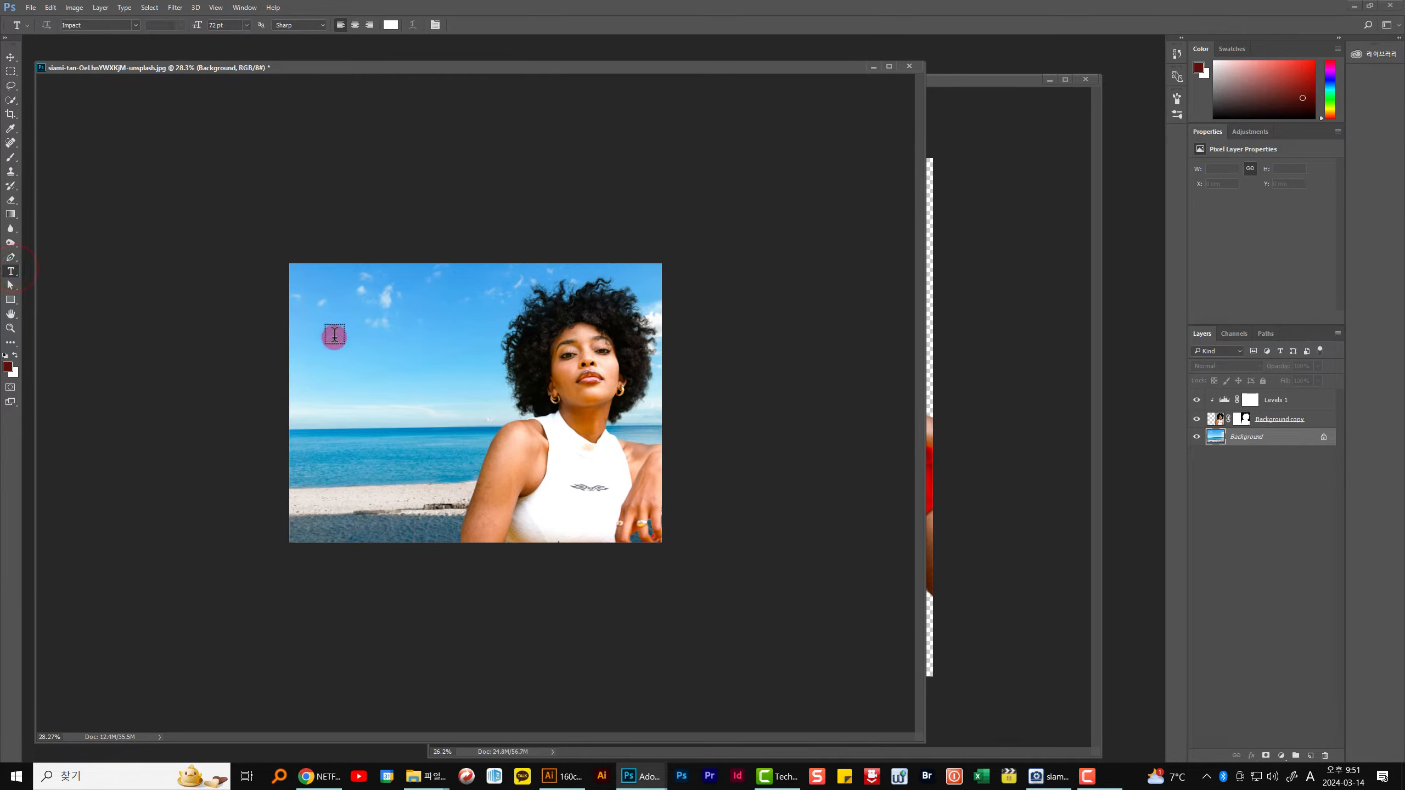
click(332, 370)
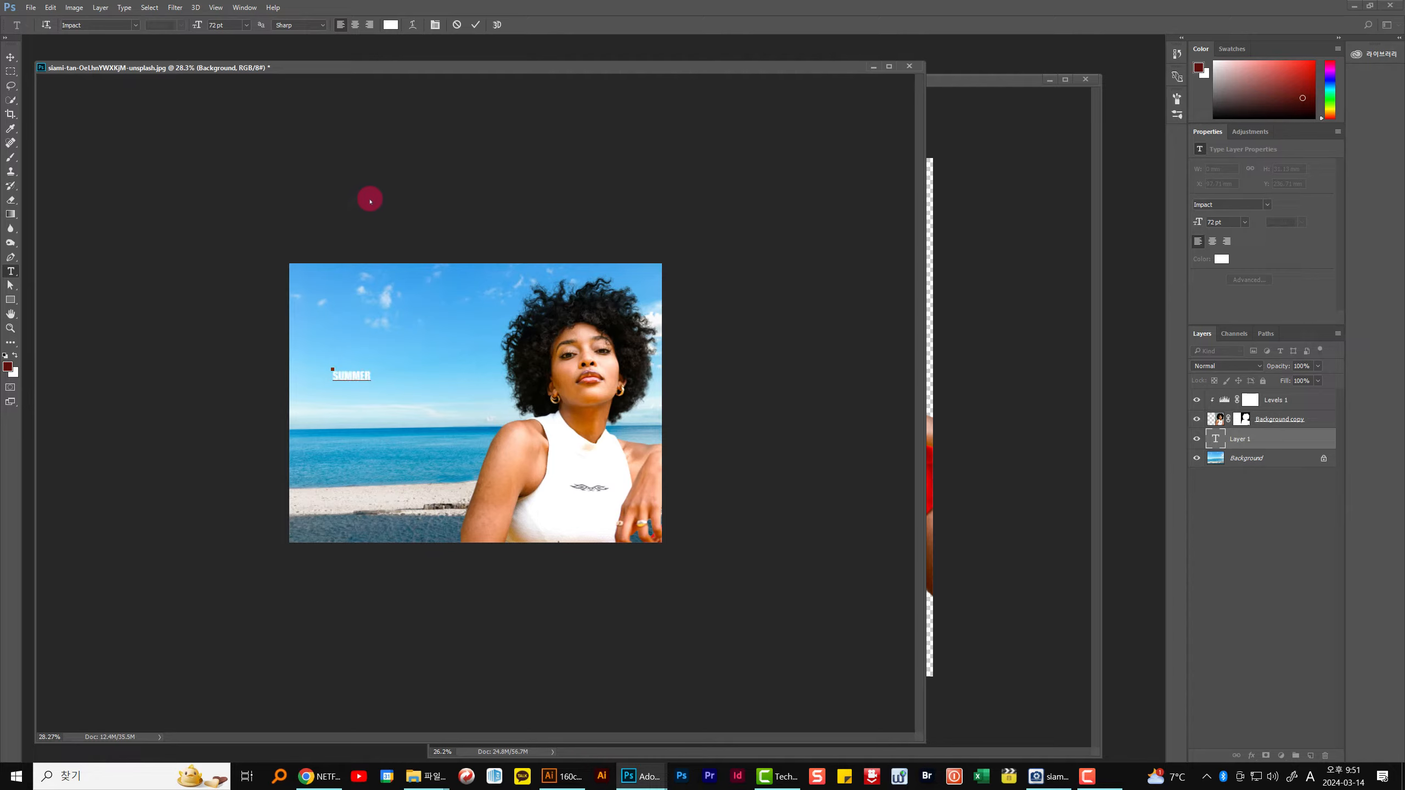
click(475, 24)
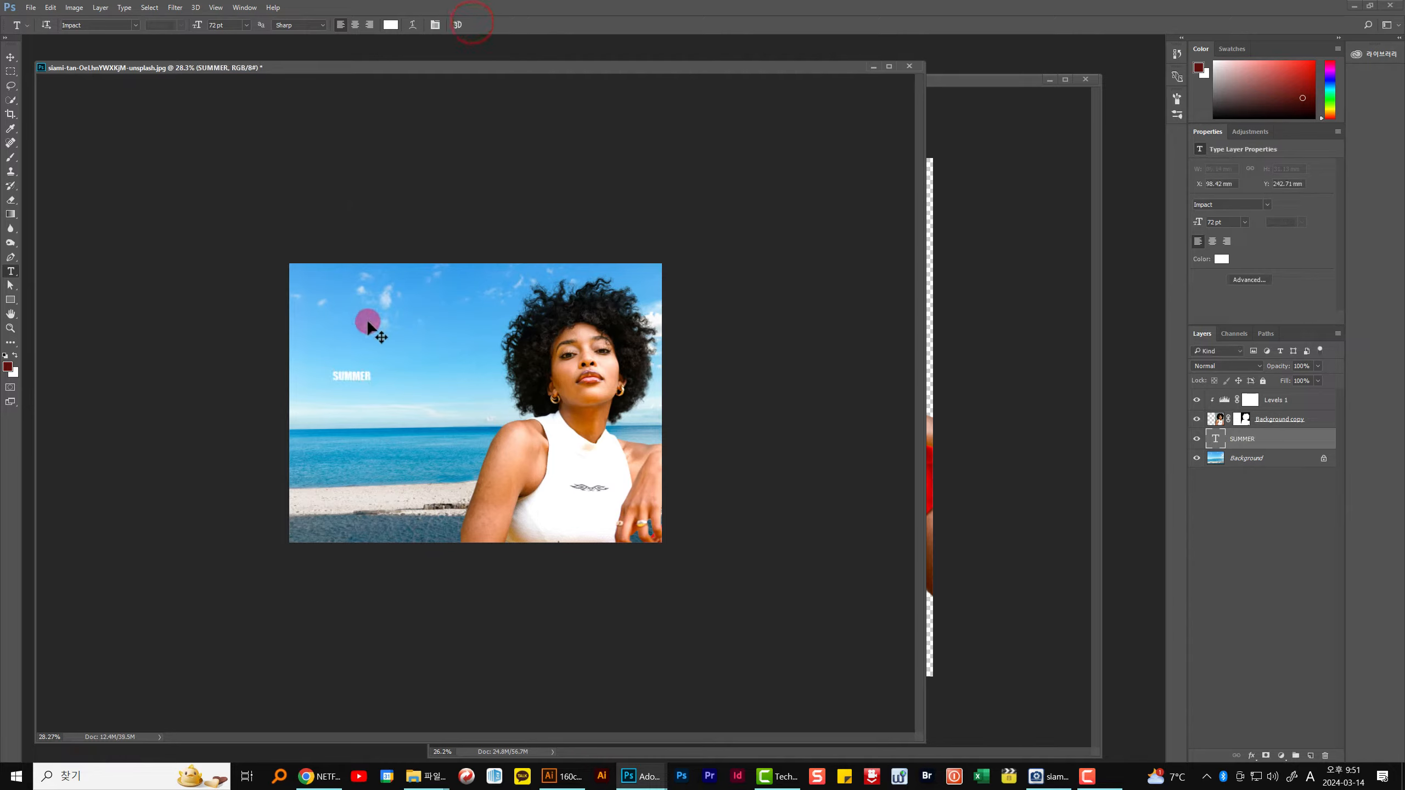
Enlarge the SUMMER text to about 416% and place it in the sky just above the horizon, left of the woman.
key(ctrl+t)
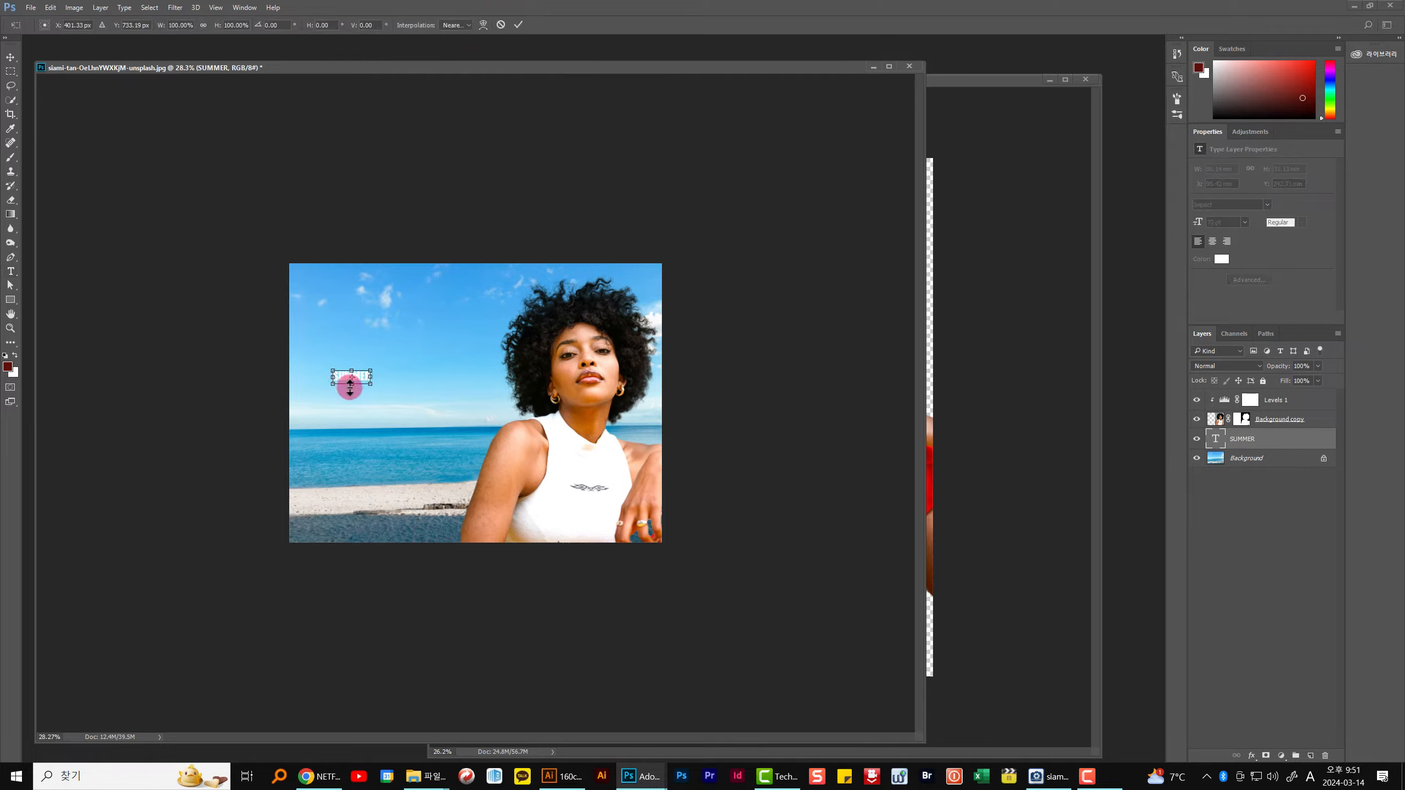
drag(372, 385, 480, 466)
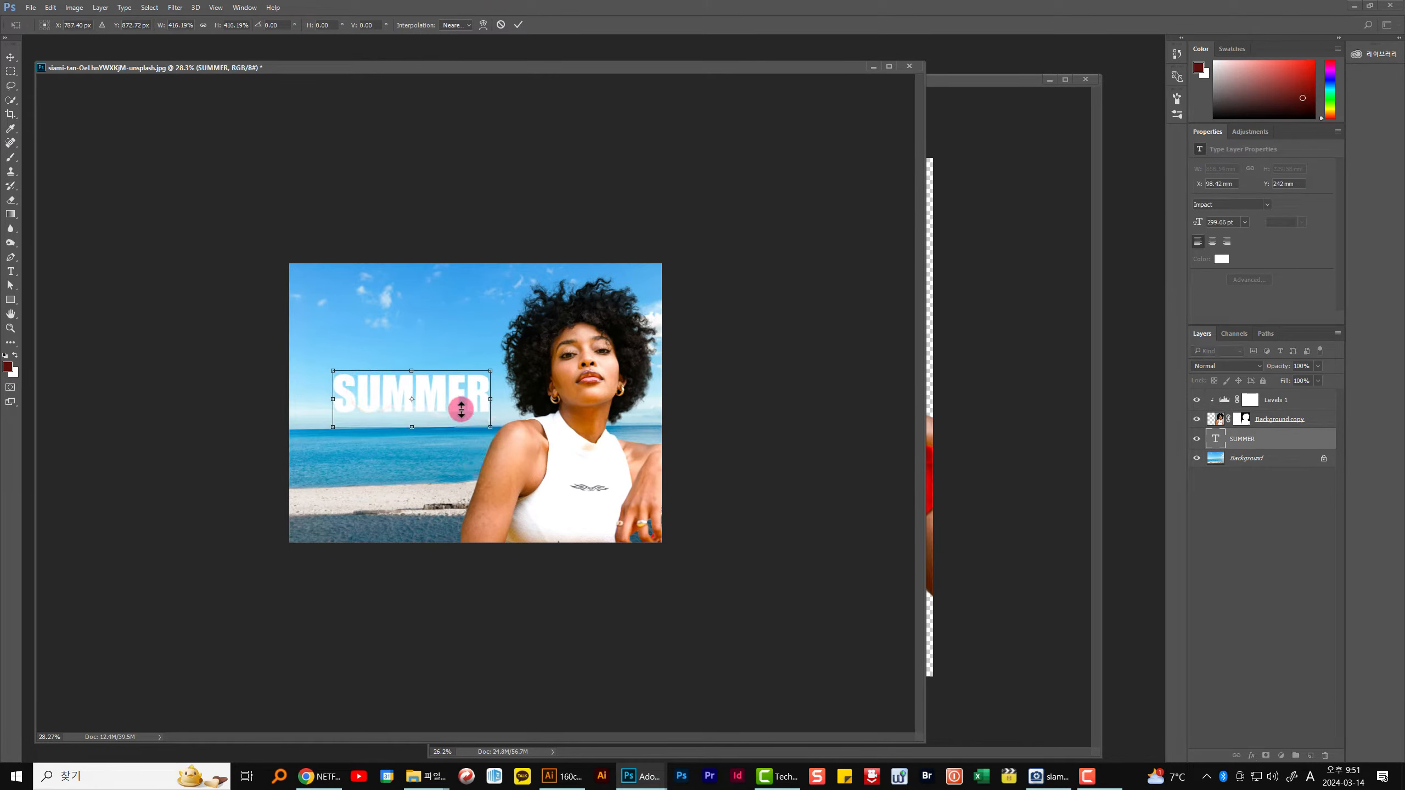
drag(461, 408, 449, 381)
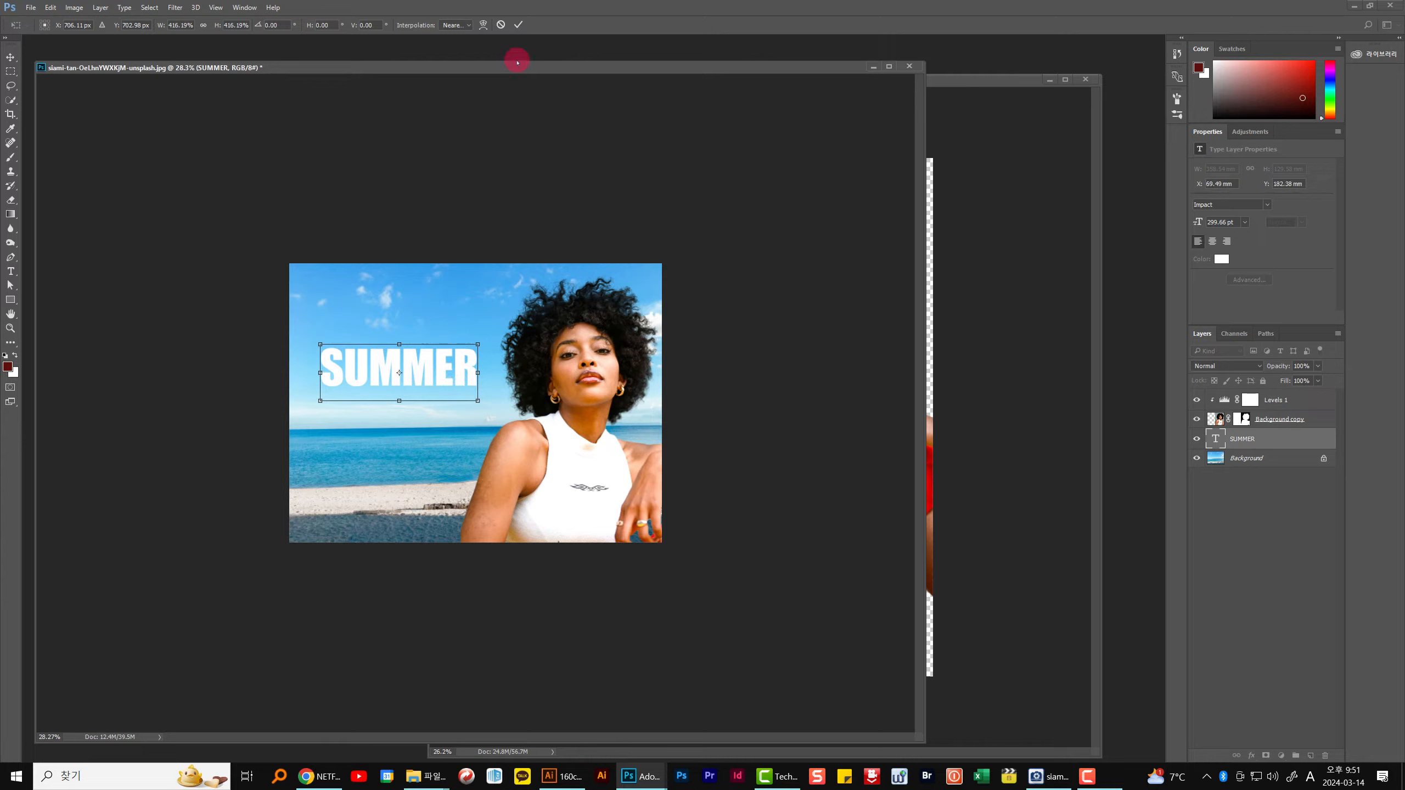
click(518, 25)
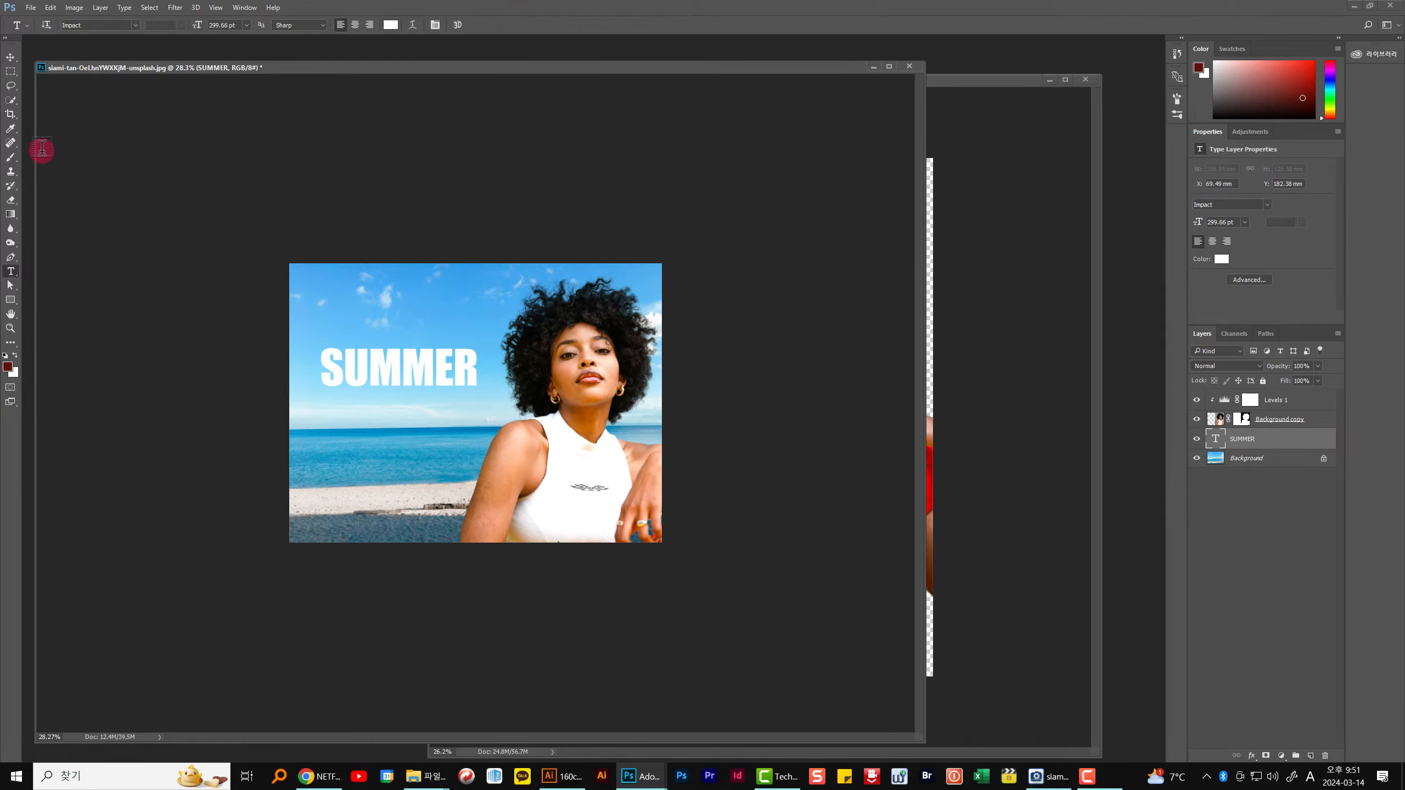
click(10, 56)
drag(421, 379, 419, 390)
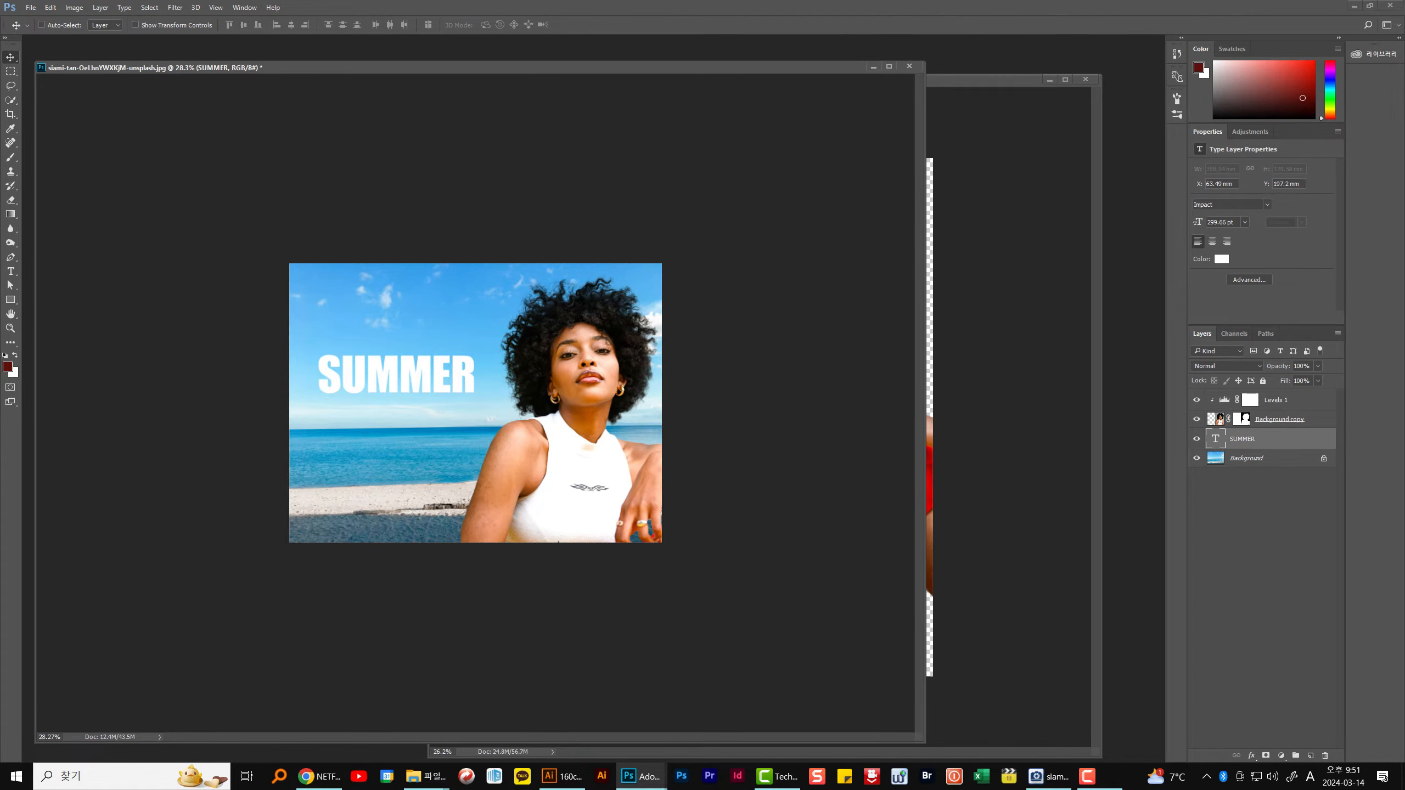
Switch to the browser to examine the NETFLIX logo image results as a lettering reference, and return to the beach composite.
key(alt+Tab)
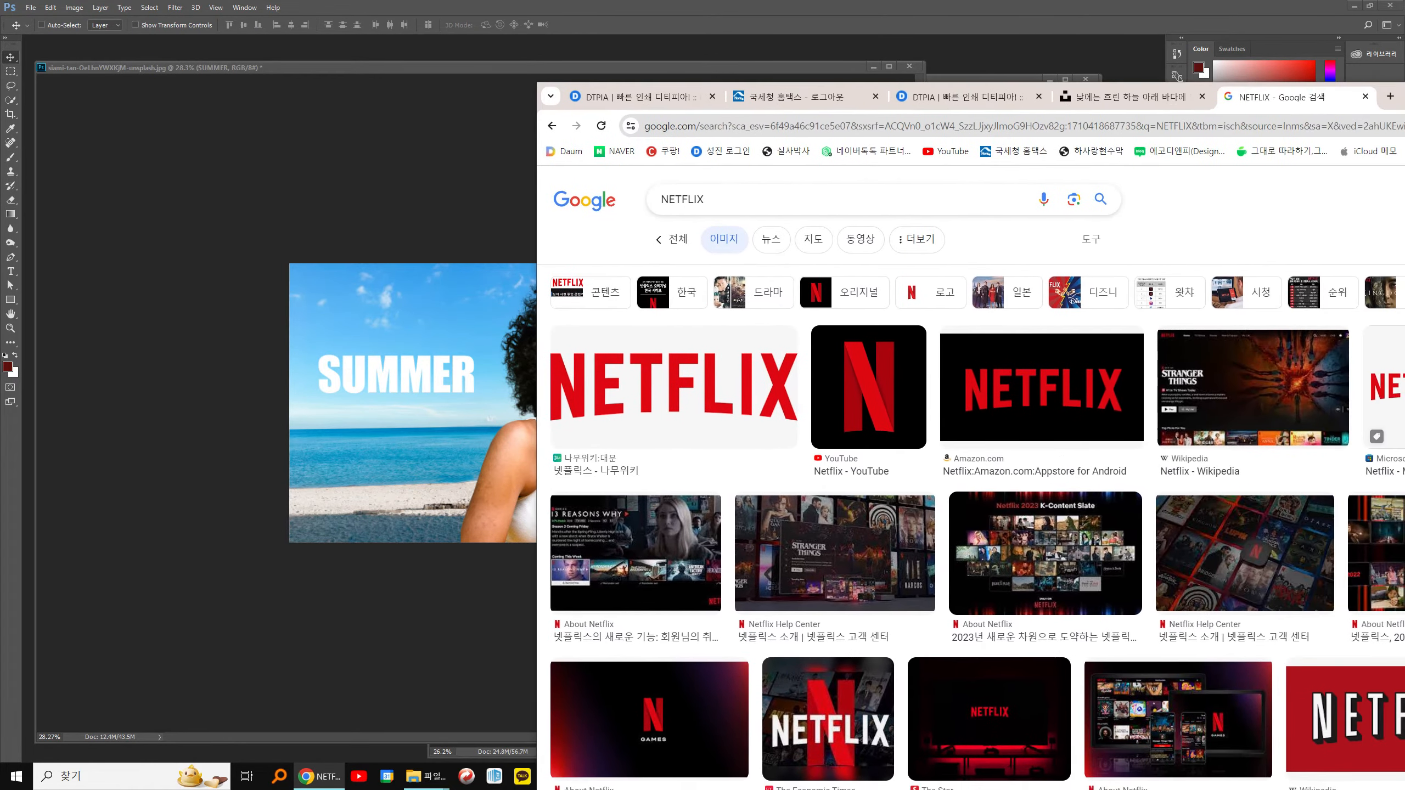
mouse_move(1404, 89)
mouse_down()
mouse_move(1210, 84)
mouse_move(1404, 83)
mouse_up()
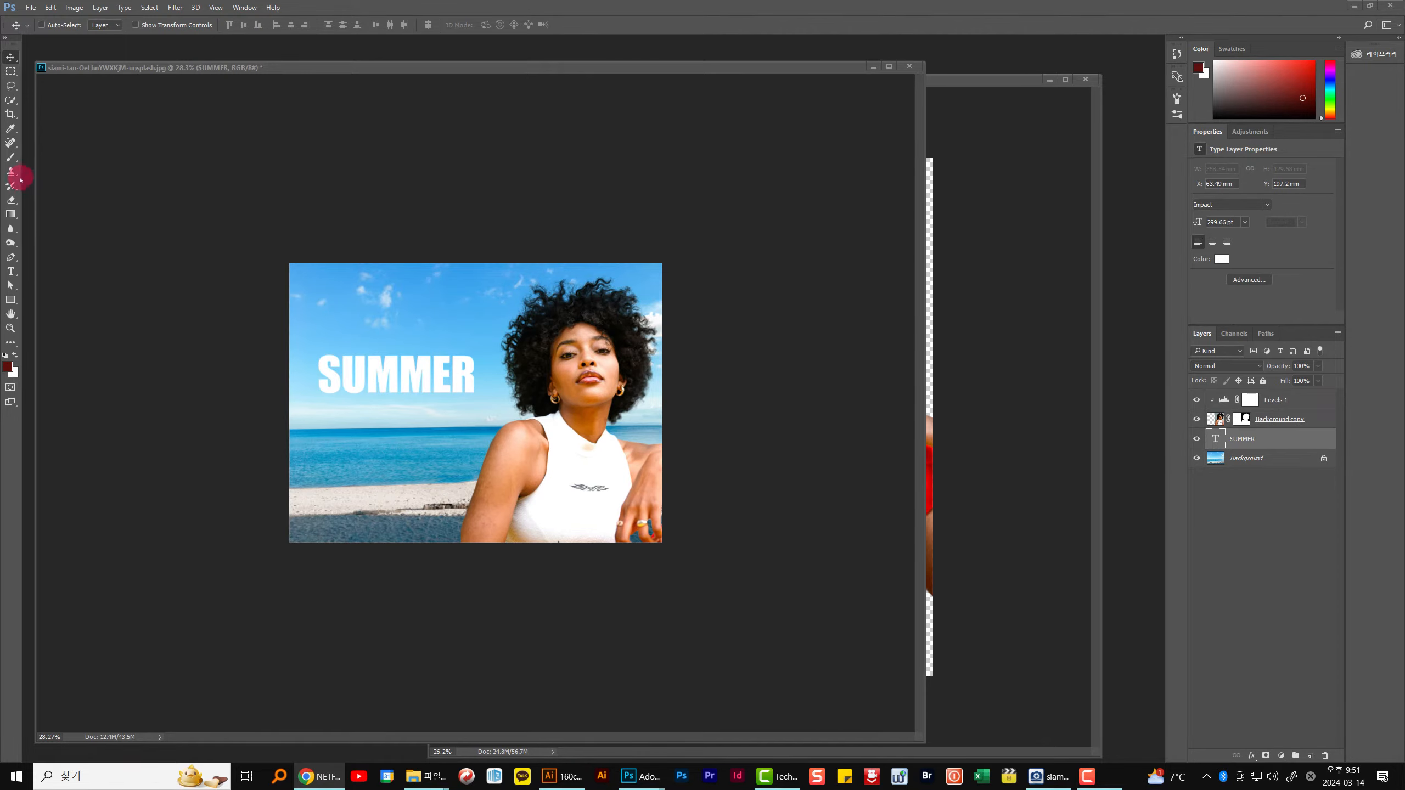
Warp the SUMMER text with the horizontal Arc Lower style and set its bend to -4%.
click(12, 271)
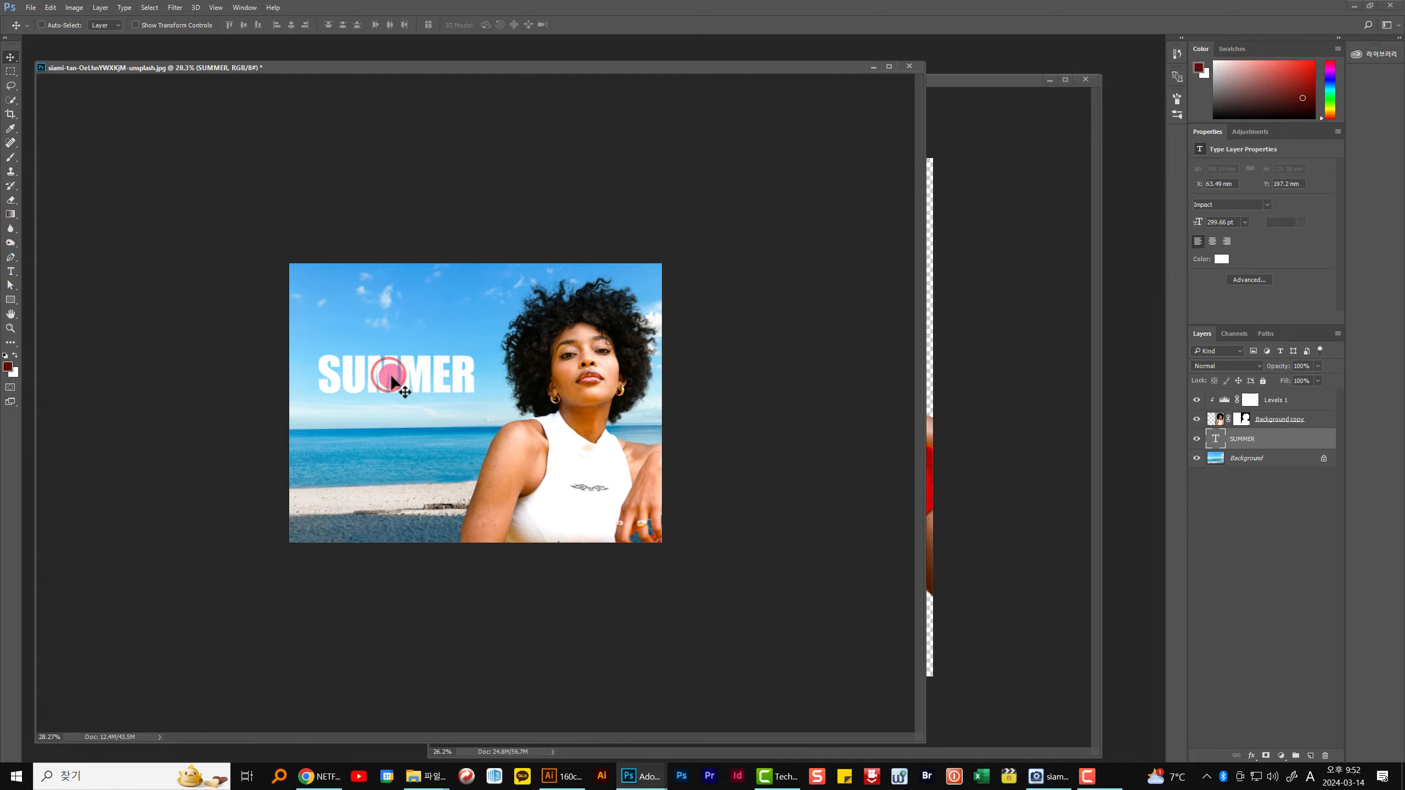
click(11, 271)
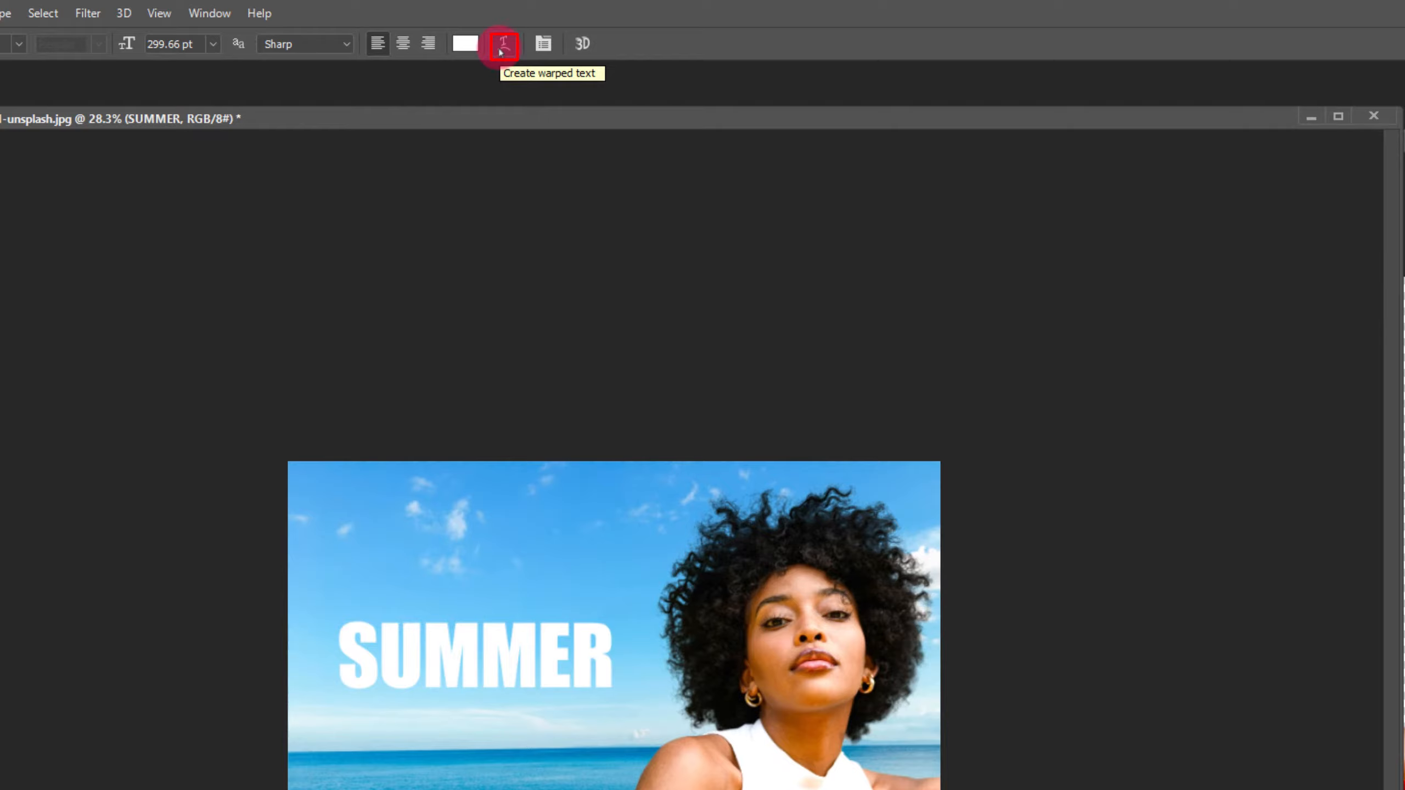
click(503, 44)
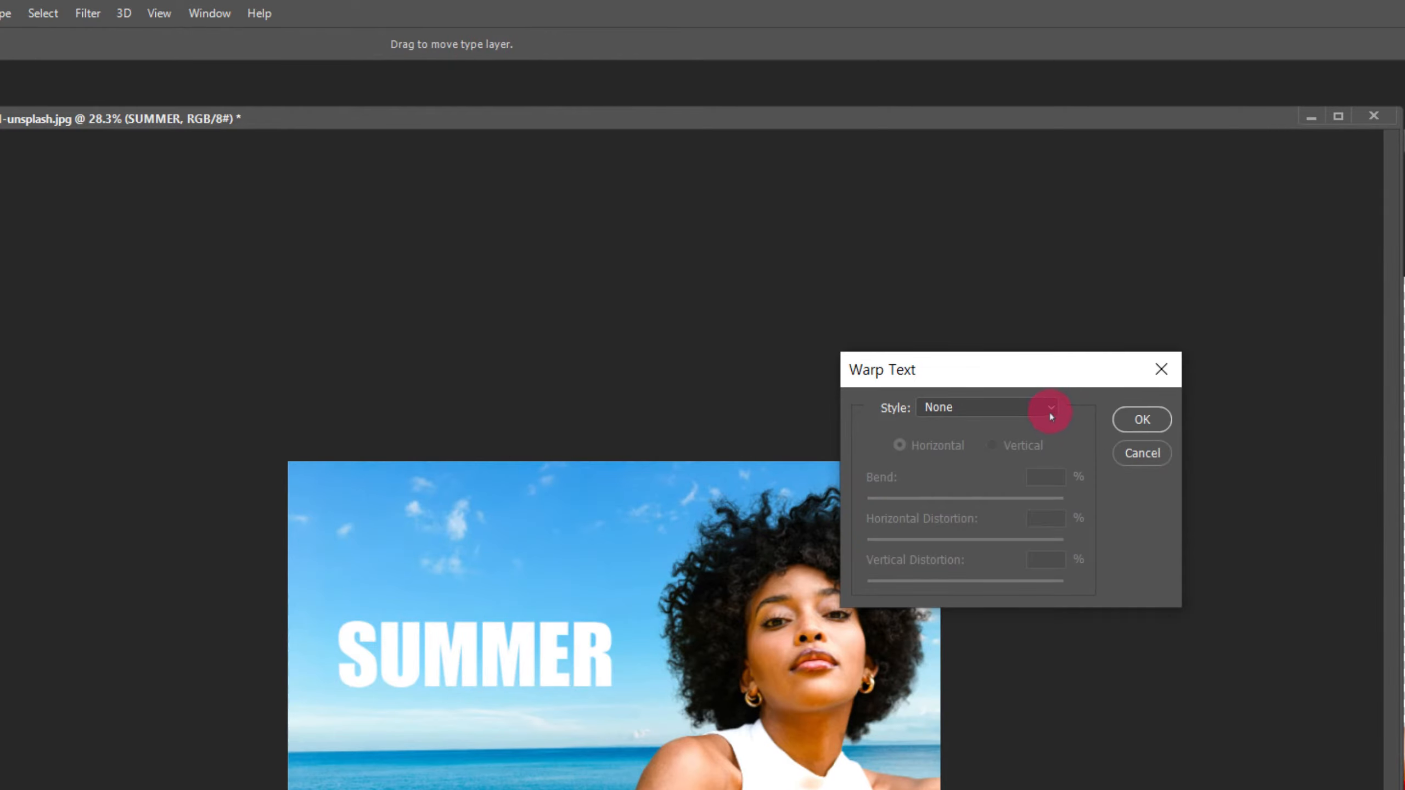
click(1051, 412)
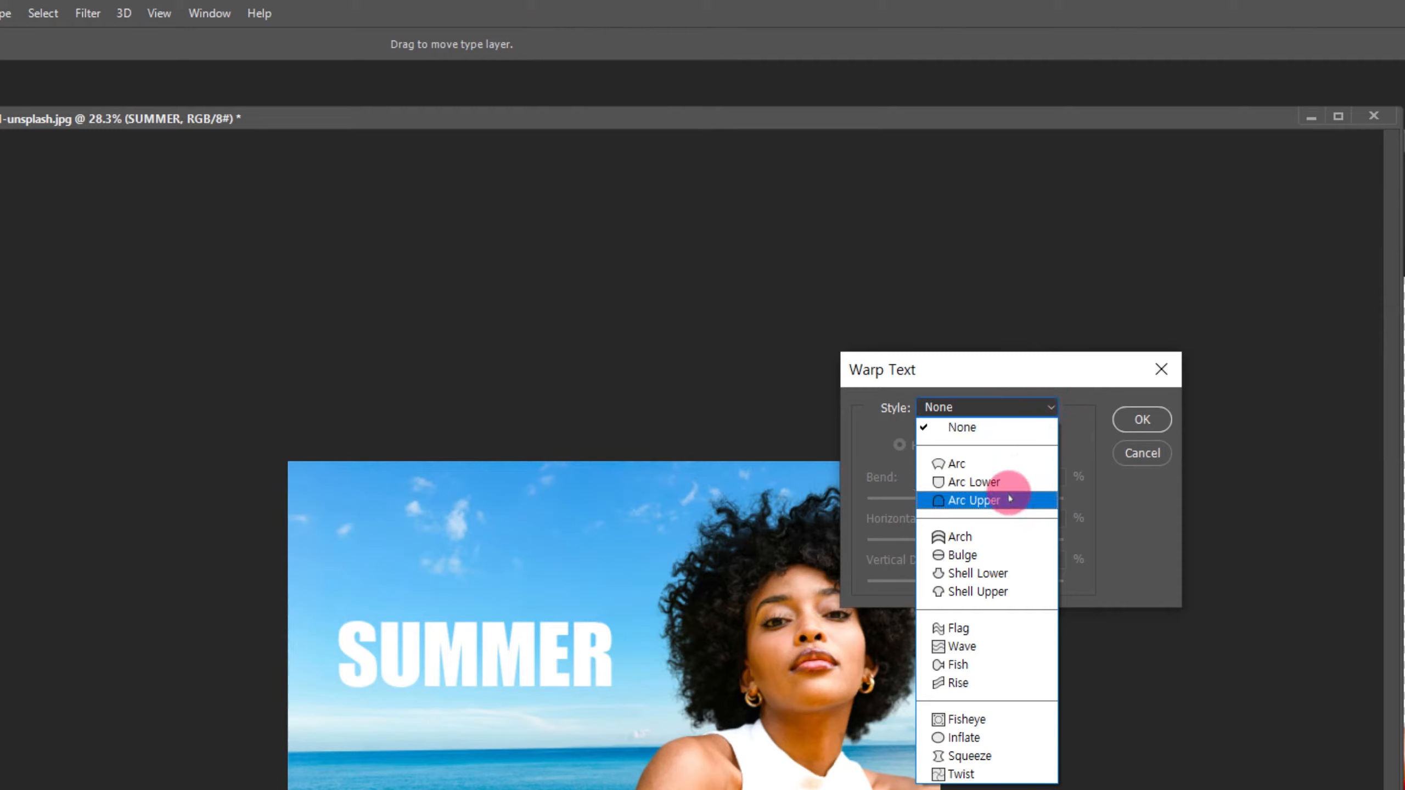
click(958, 487)
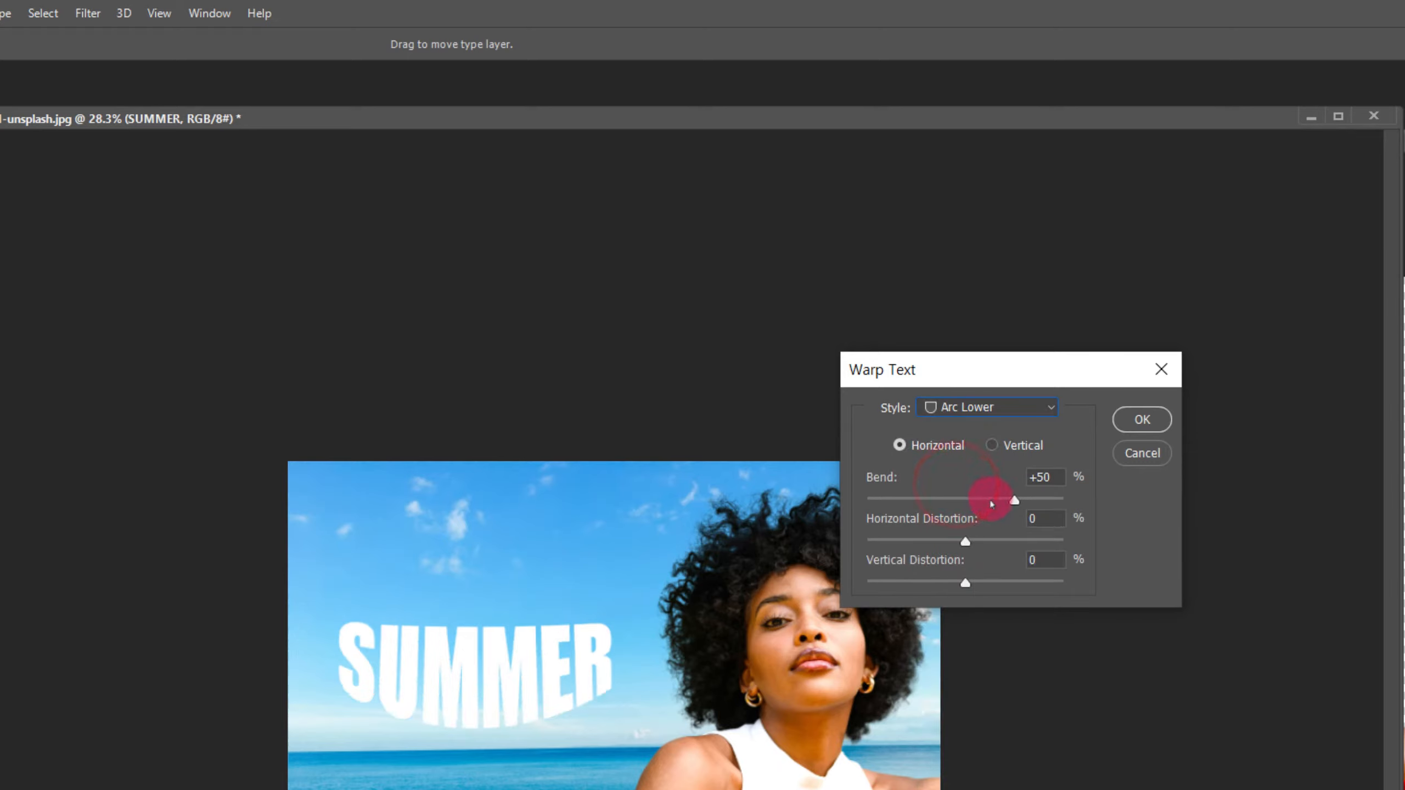
drag(1008, 502, 938, 507)
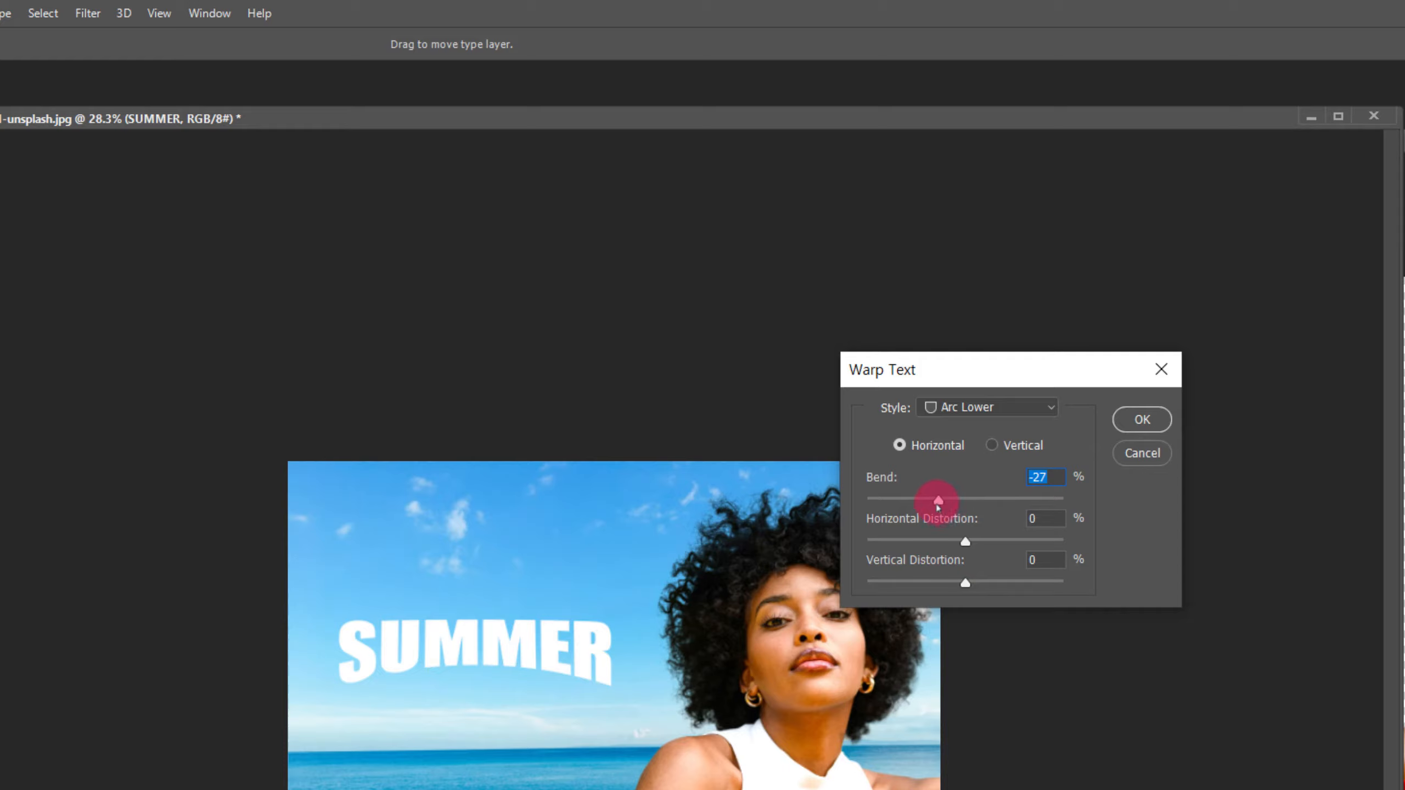
drag(938, 503, 962, 501)
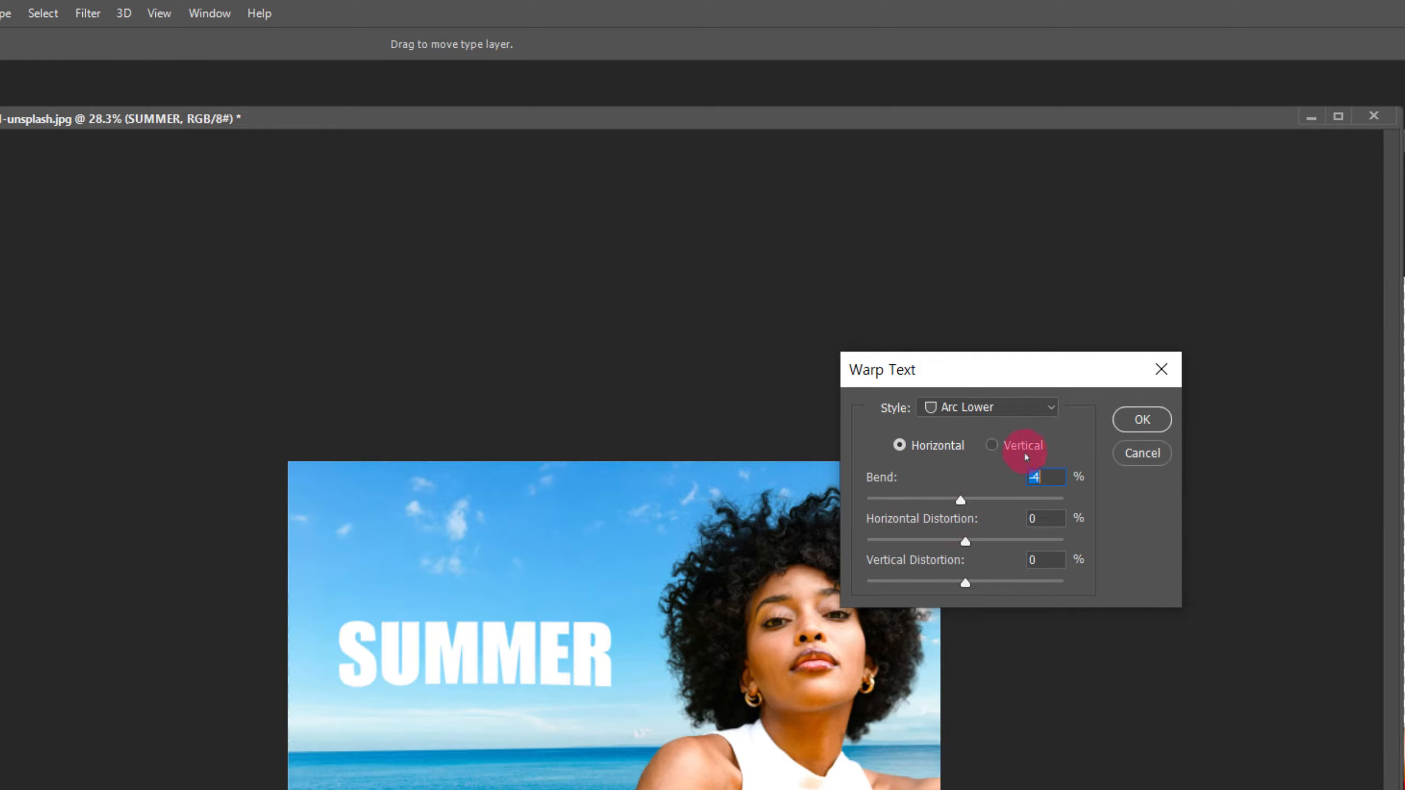
Try the Flag warp style on the SUMMER text with a bend of +17%.
click(1044, 408)
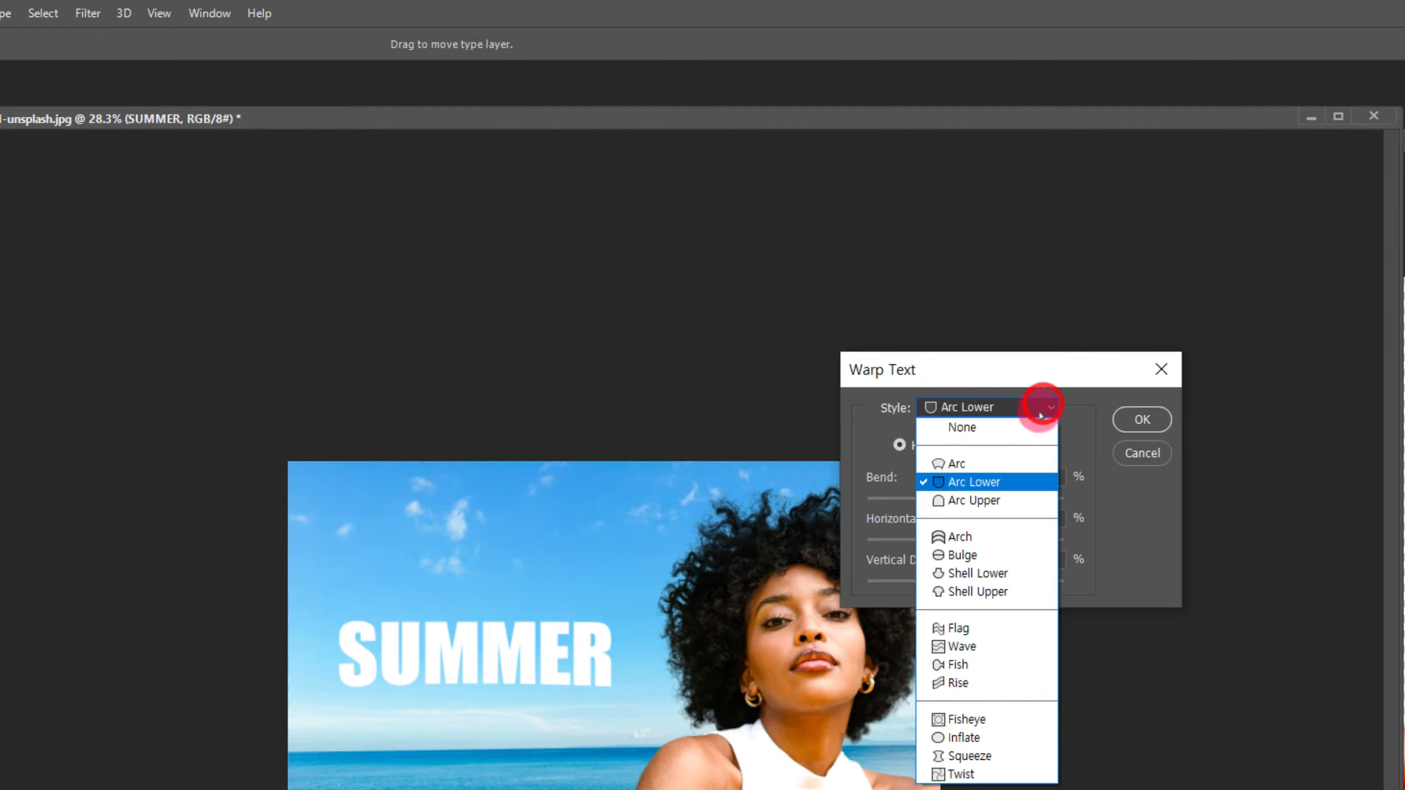
click(987, 638)
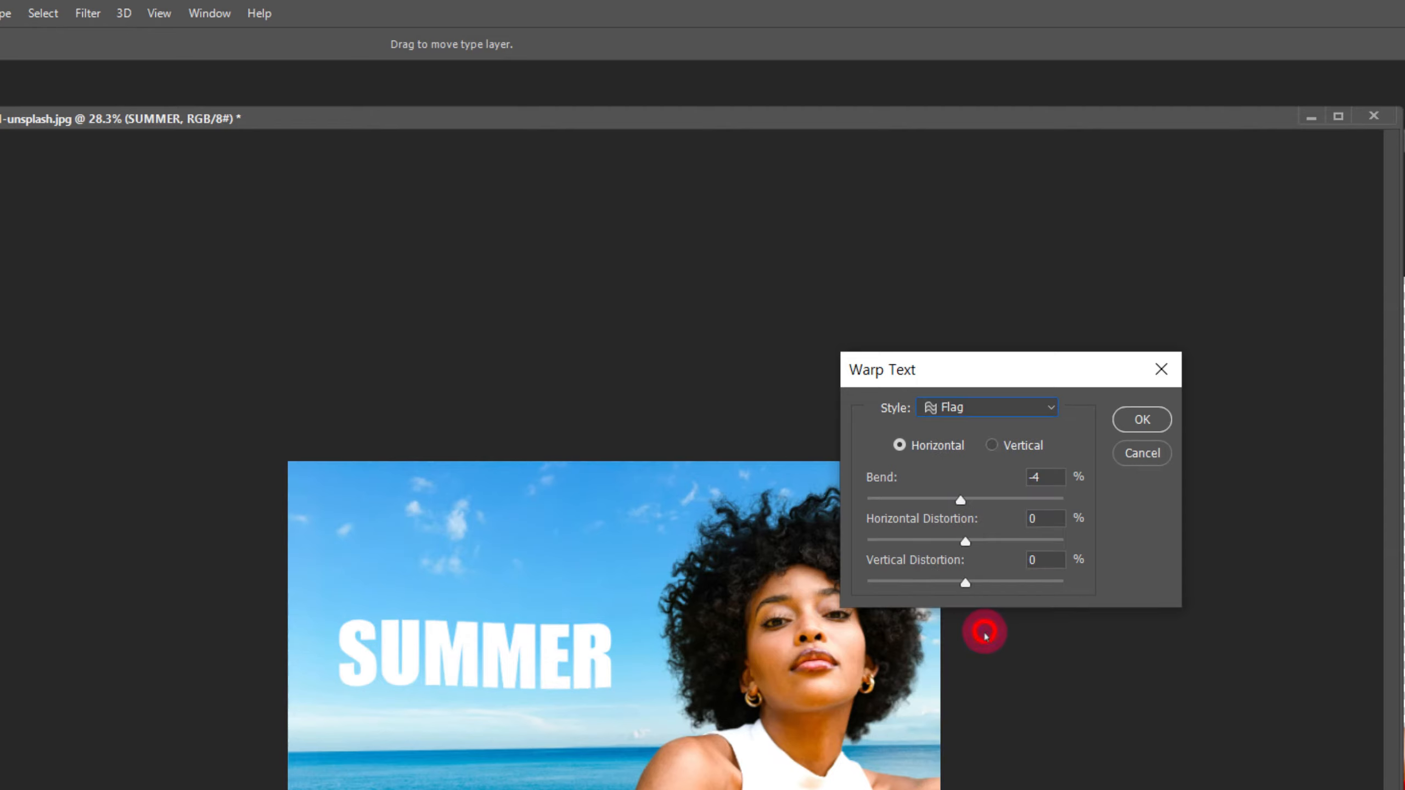
drag(960, 501, 988, 502)
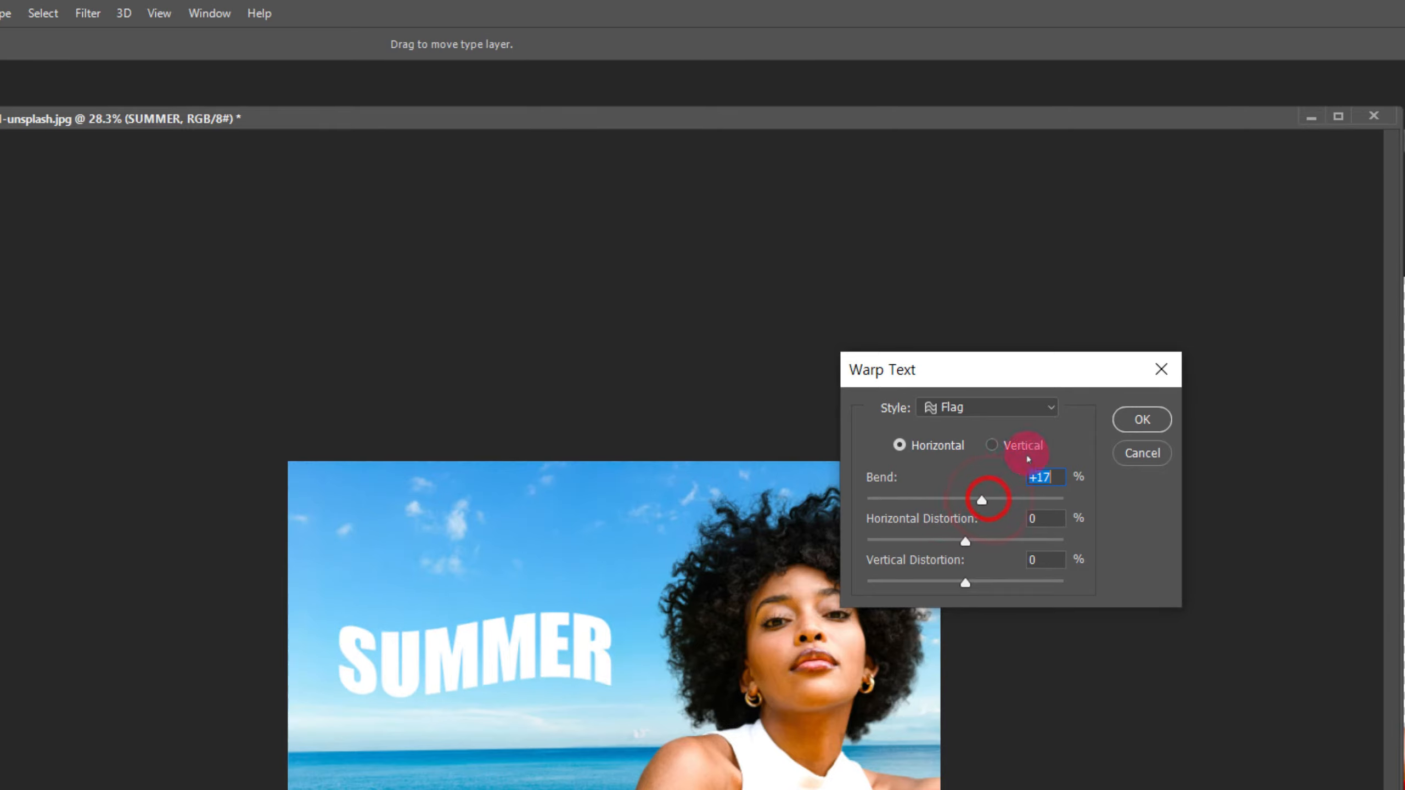
Try the Arc Upper warp style on the SUMMER text, and switch it to Arc with a bend of +18%.
click(1044, 407)
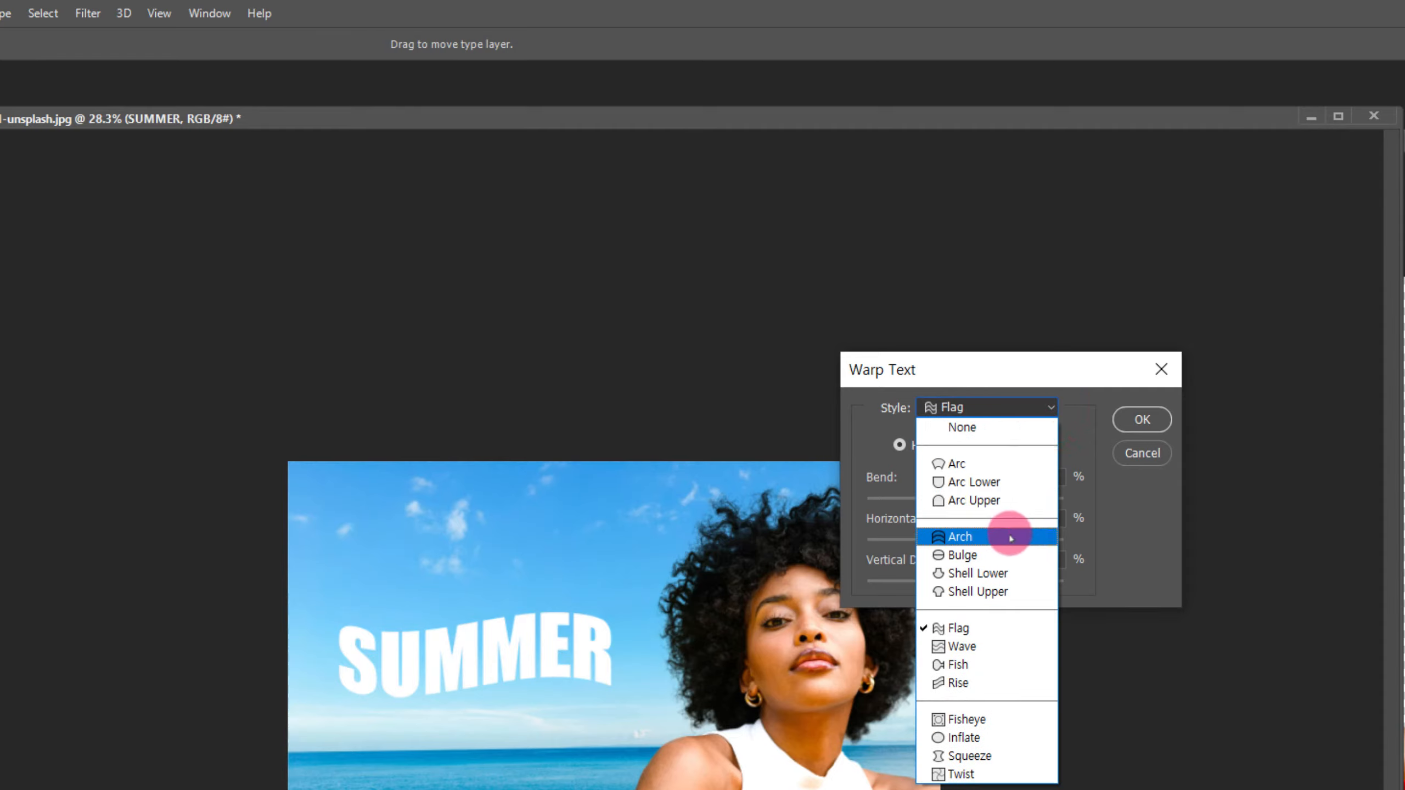
click(990, 501)
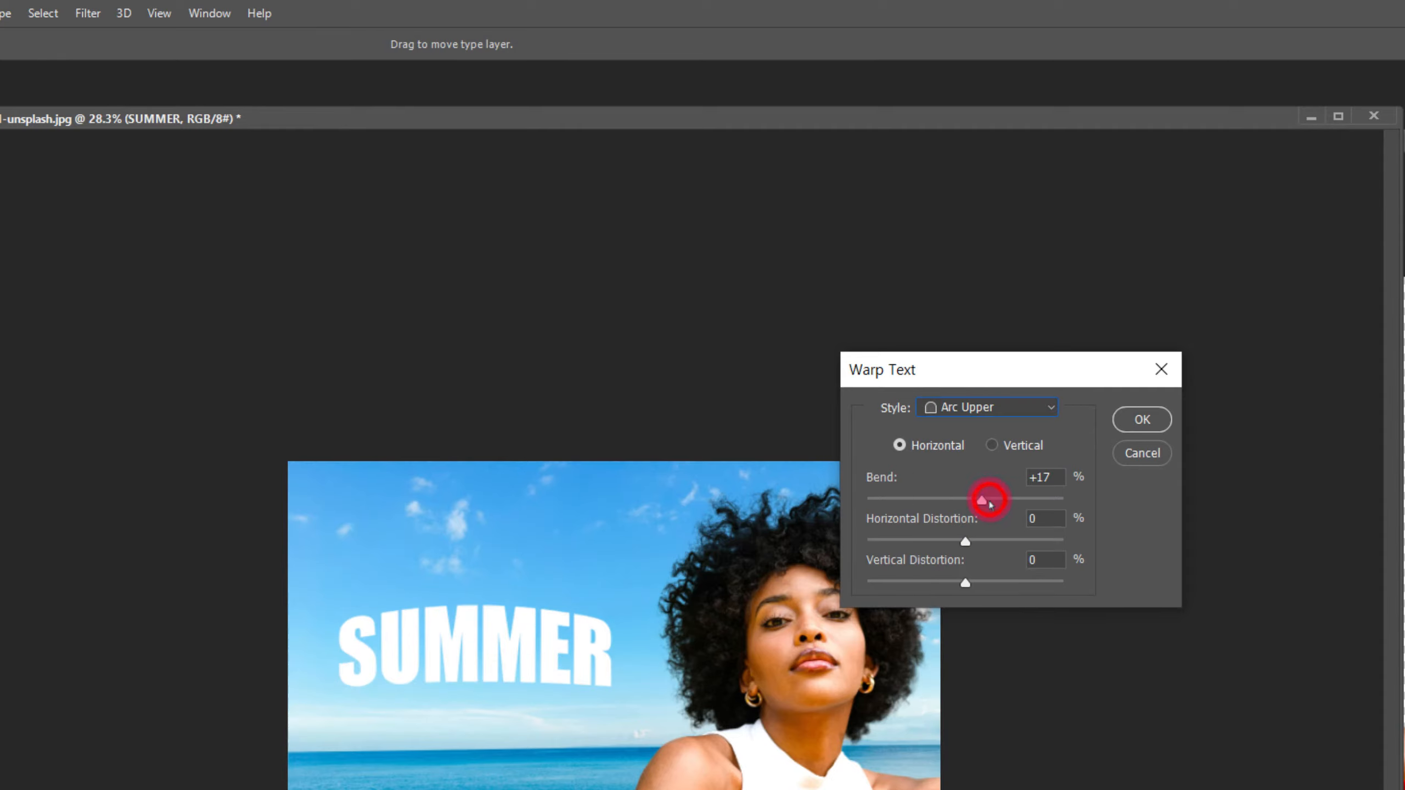
click(1033, 408)
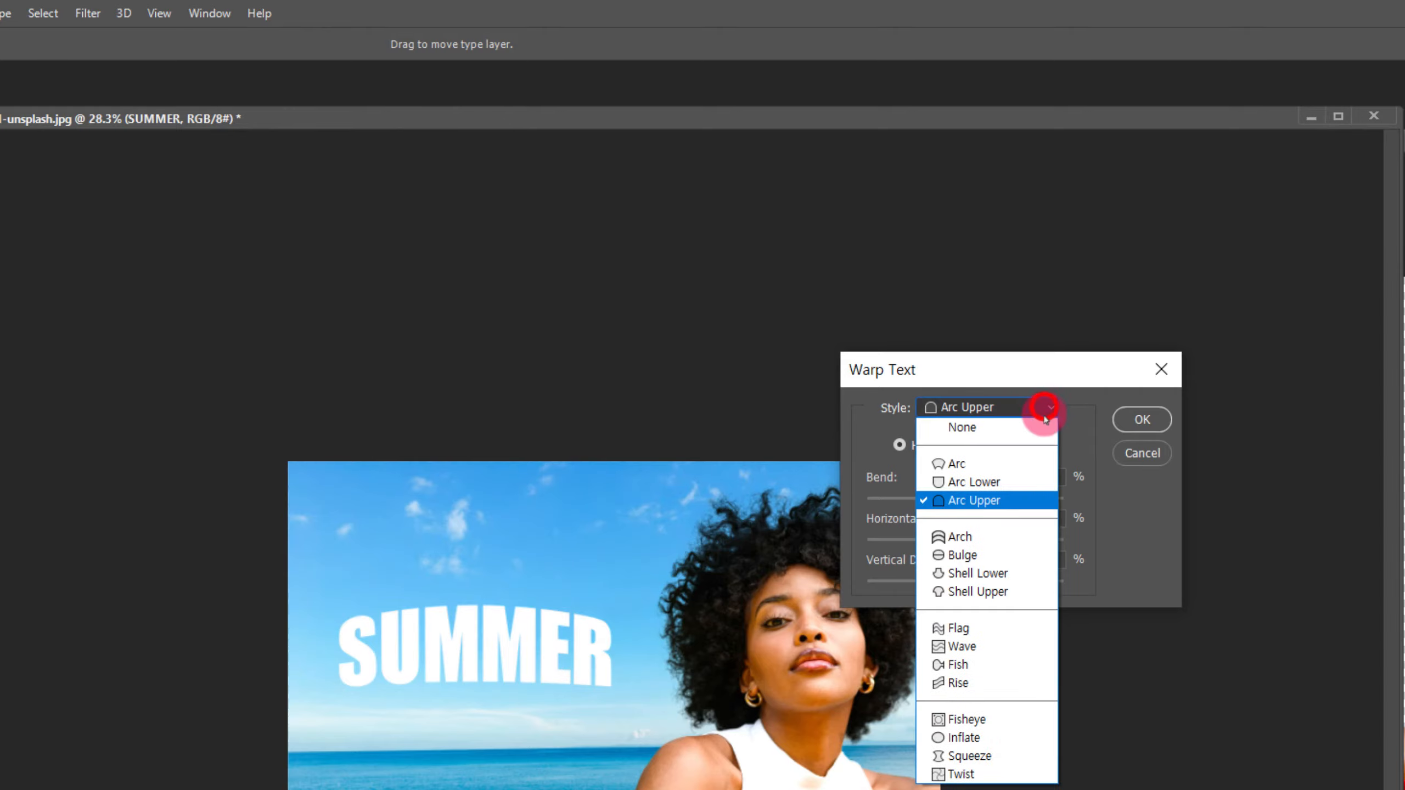
click(1025, 469)
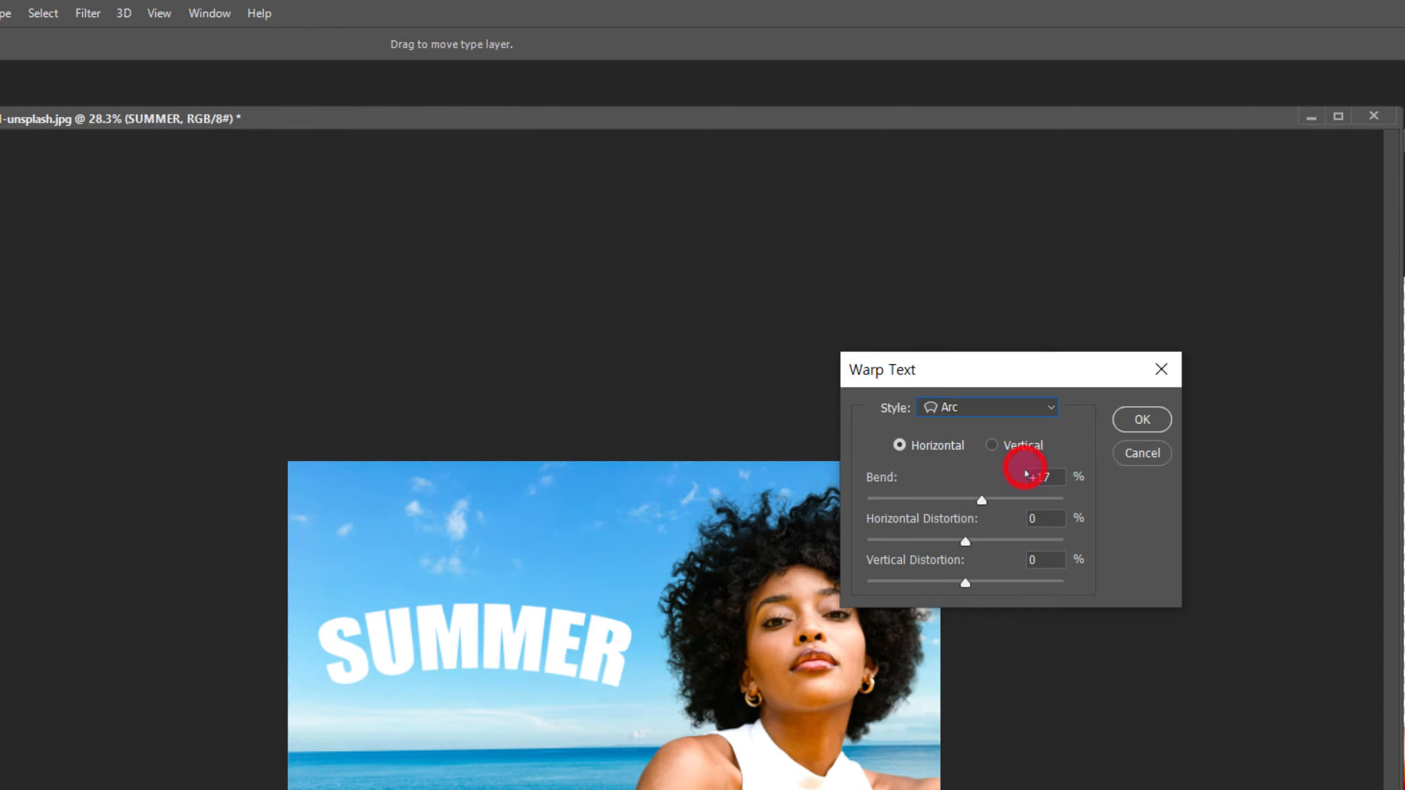
drag(1014, 498, 982, 499)
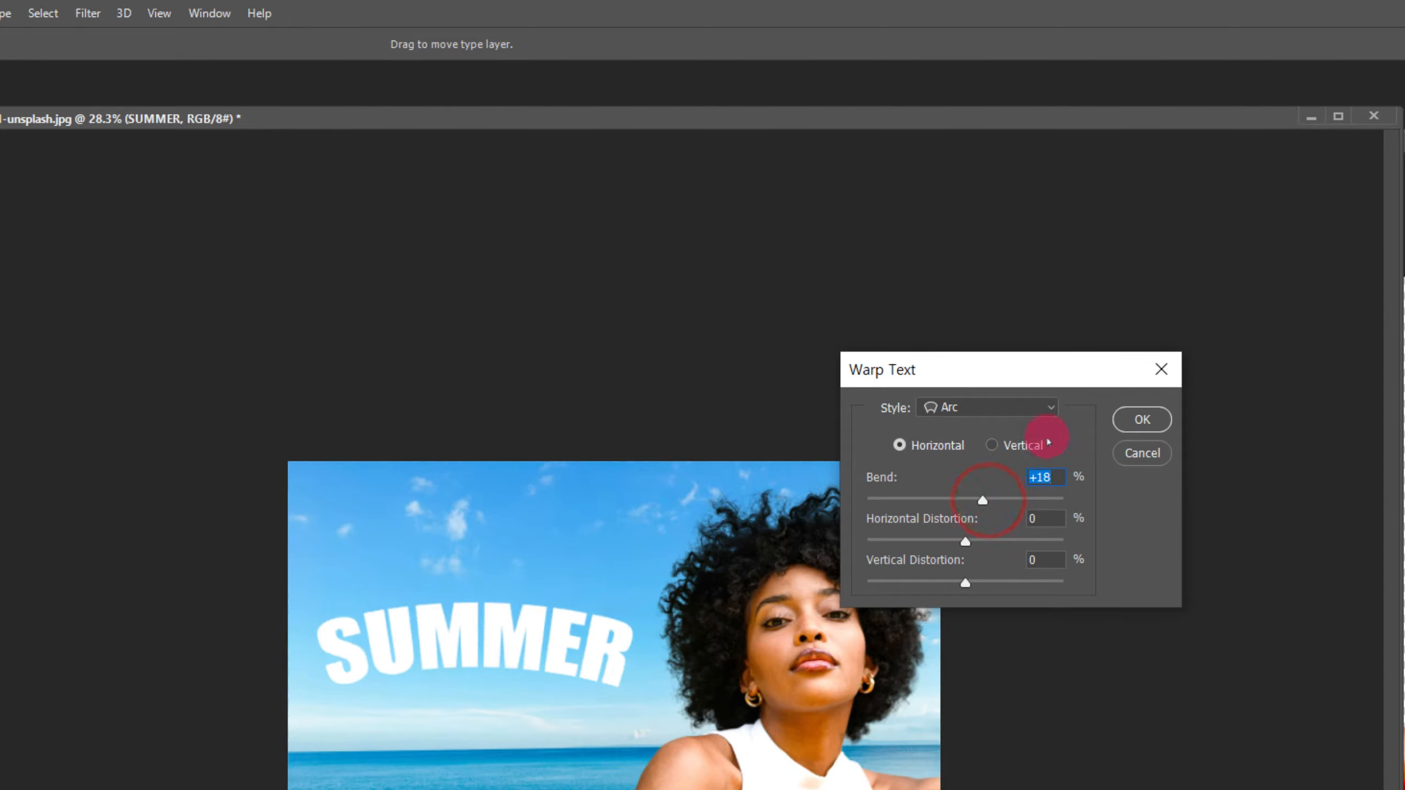
Open the warp style choices for the SUMMER text.
click(1050, 409)
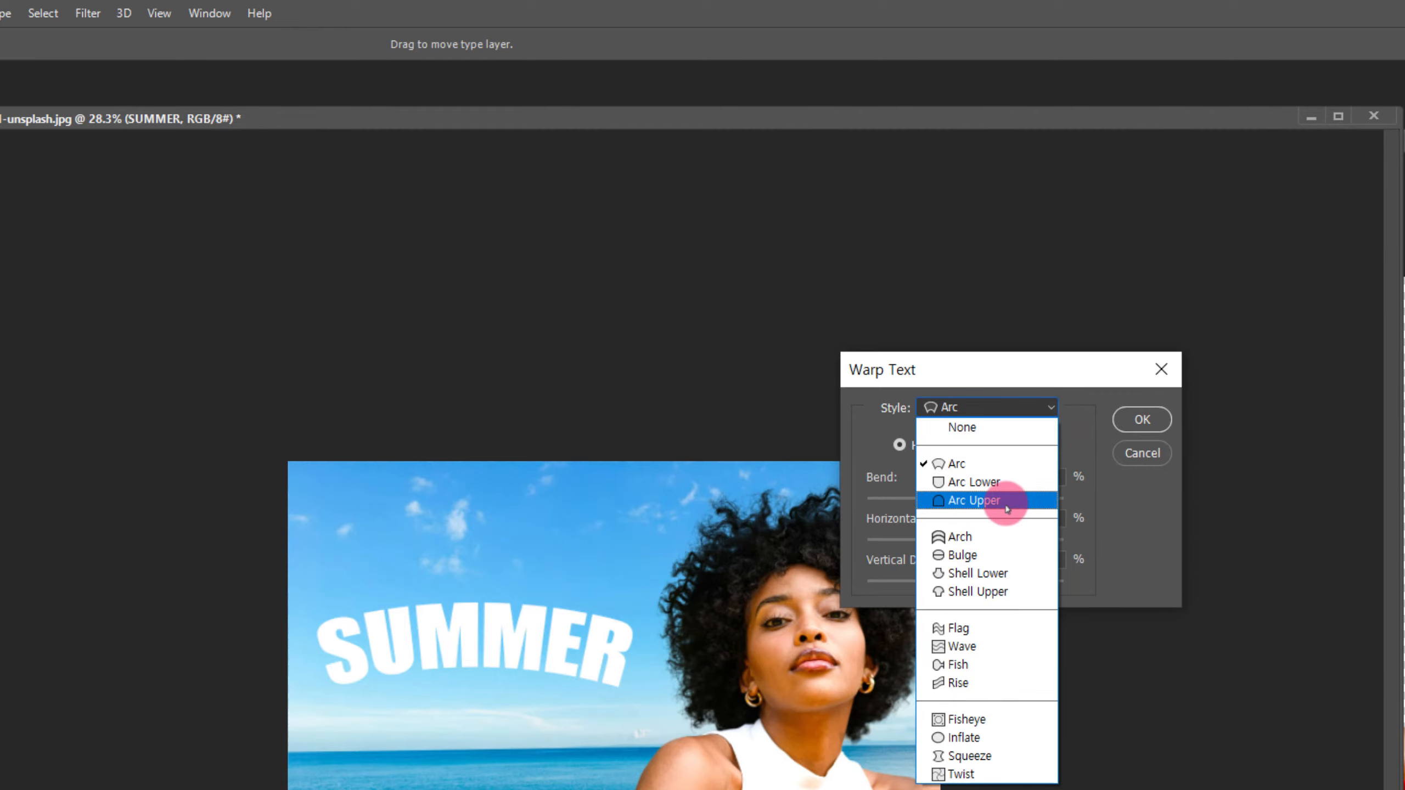